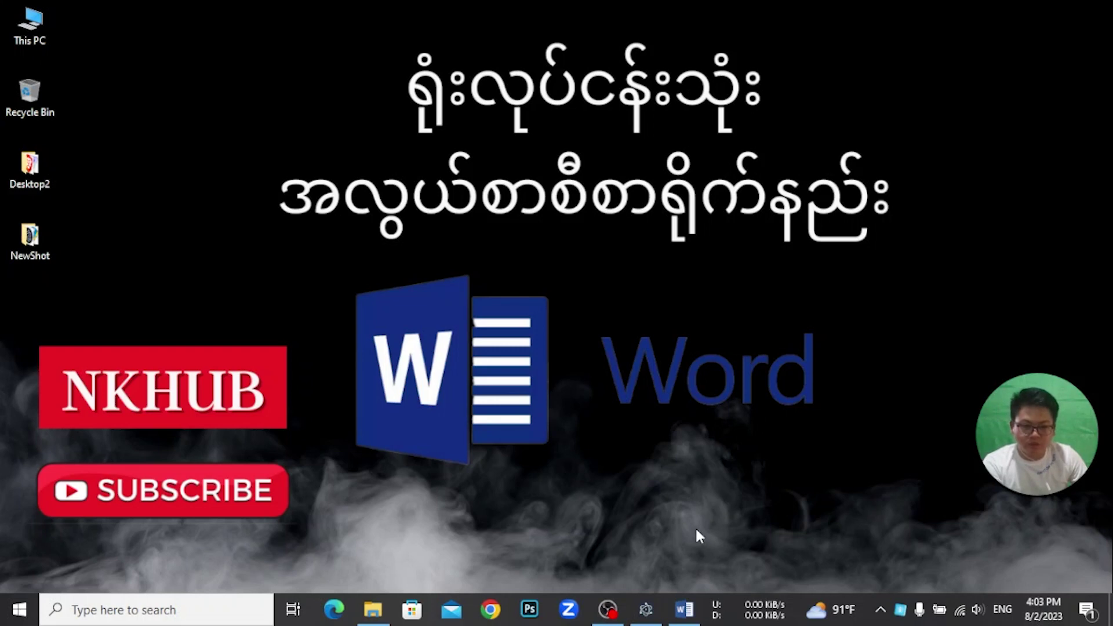
# Restore the blank Doc1 document, check its File Info page, and return to editing
pyautogui.click(684, 610)
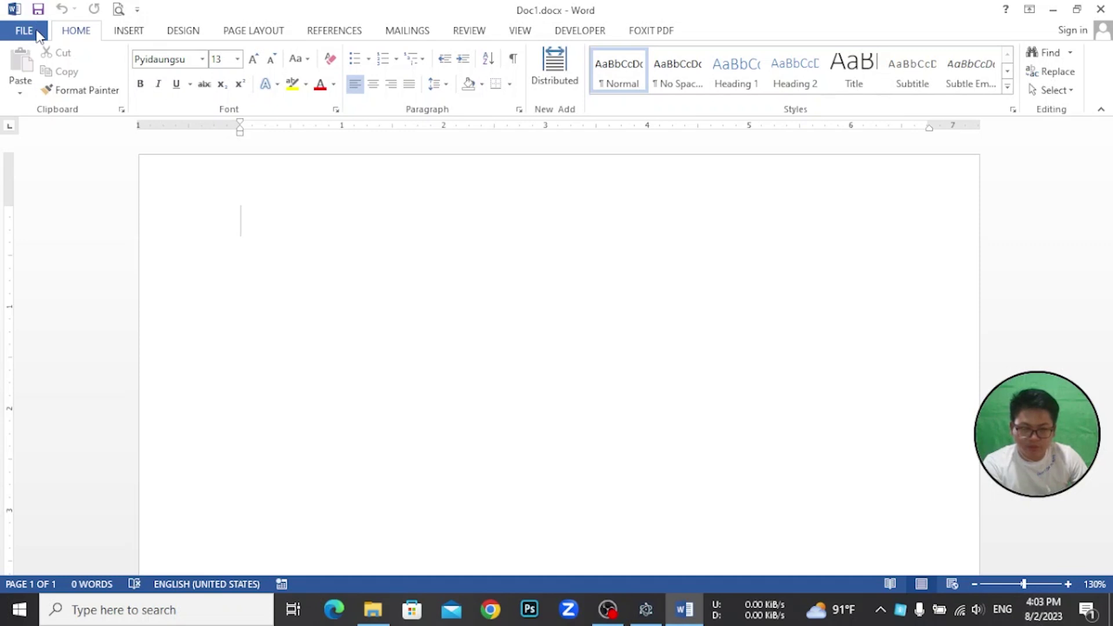
pyautogui.click(38, 36)
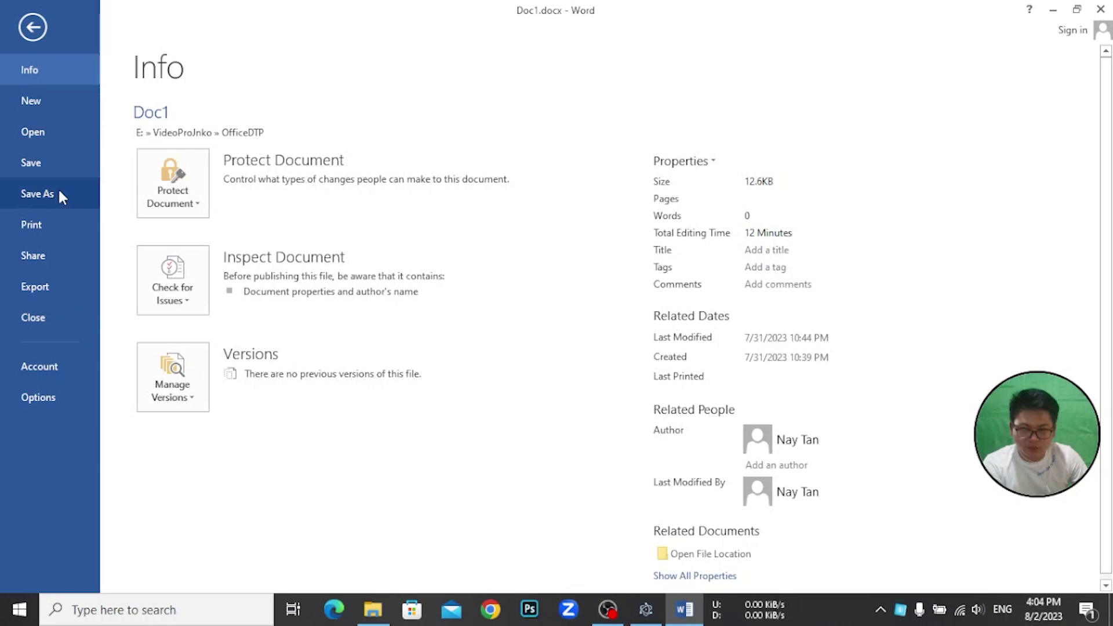
pyautogui.click(36, 26)
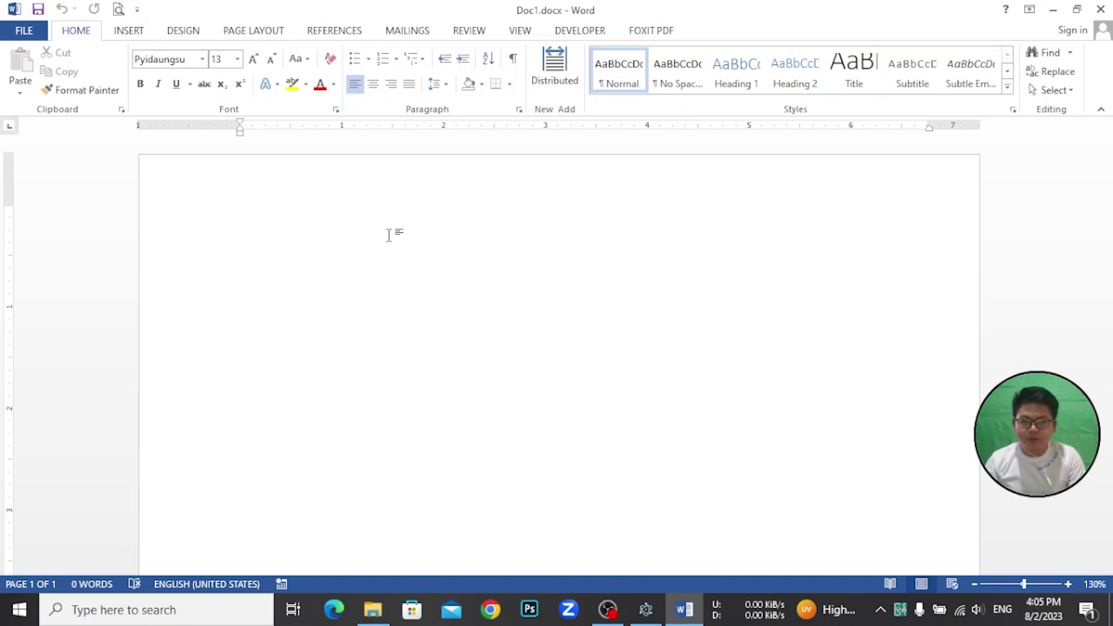
# Type the regional head office, General Administration Department and Mandalay Region lines, then begin 'စာအမှတ်၊ ၁၆/၁/'
pyautogui.write('တိုင်း')
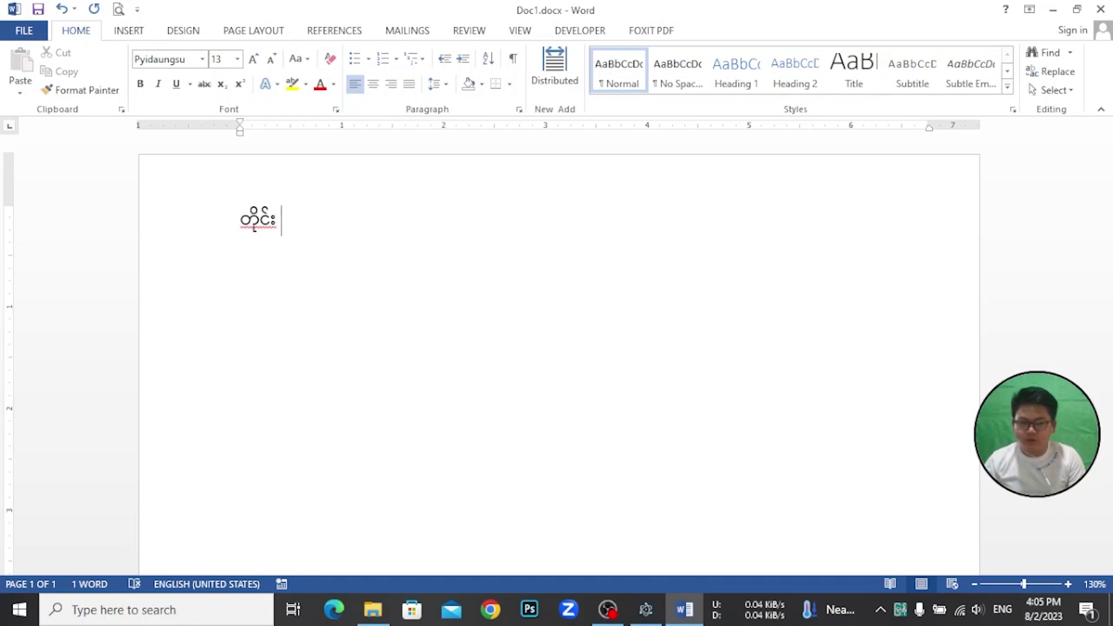
pyautogui.write(' ဦး စီး ဌာ ')
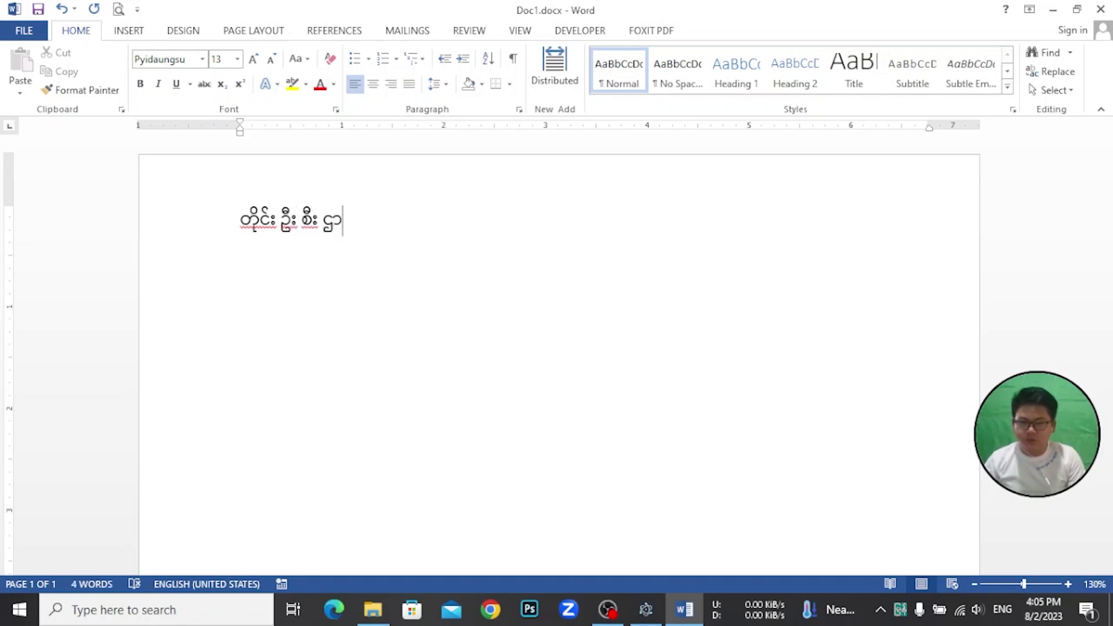
pyautogui.write('န မျုး ရုံး')
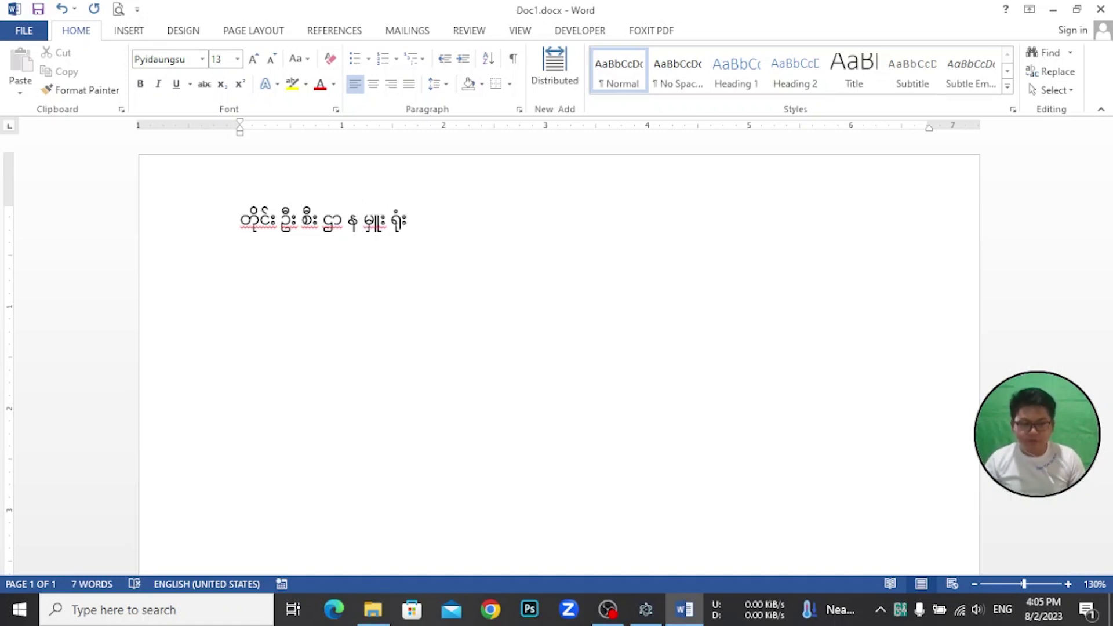
pyautogui.press('Return')
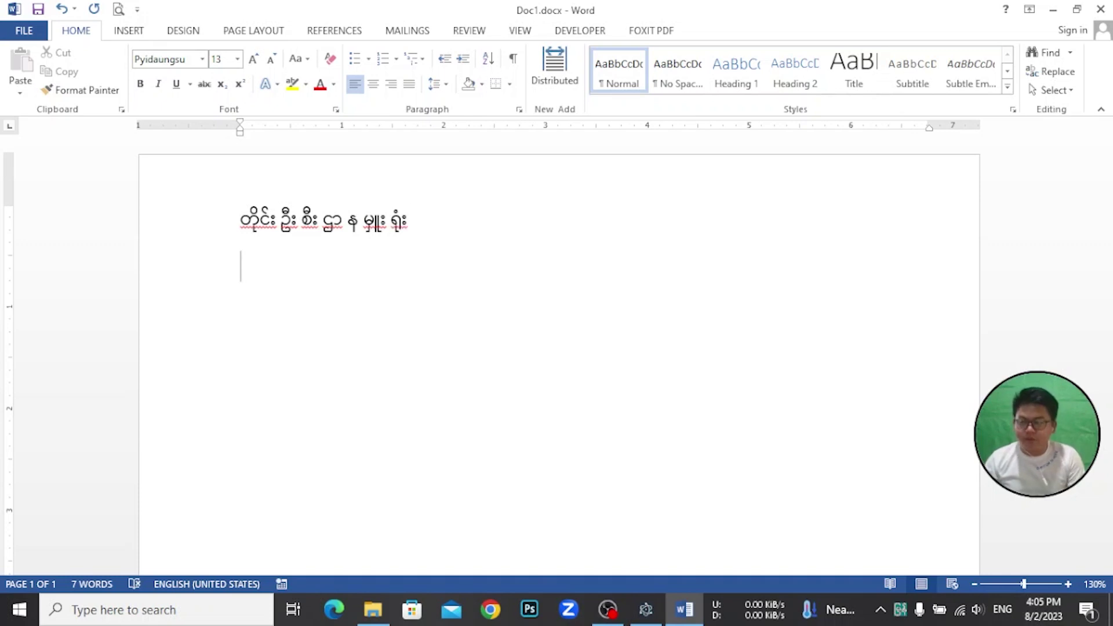
pyautogui.write('အထေ')
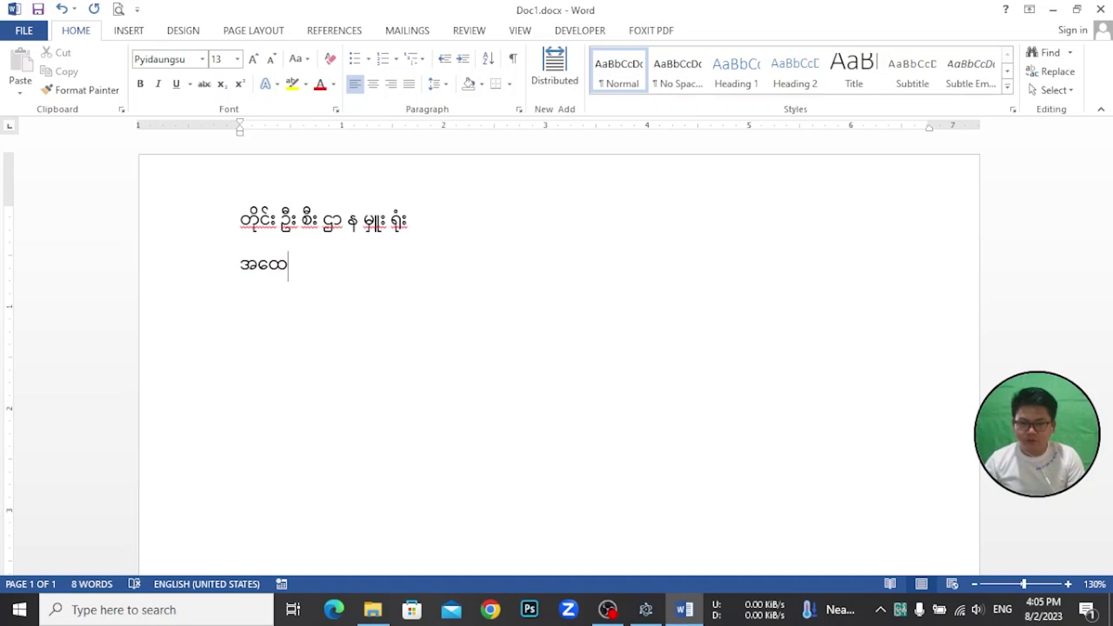
pyautogui.write('ွထွေအုပ်ချုပ်ရေးဦးစီးဌာန')
pyautogui.press('Return')
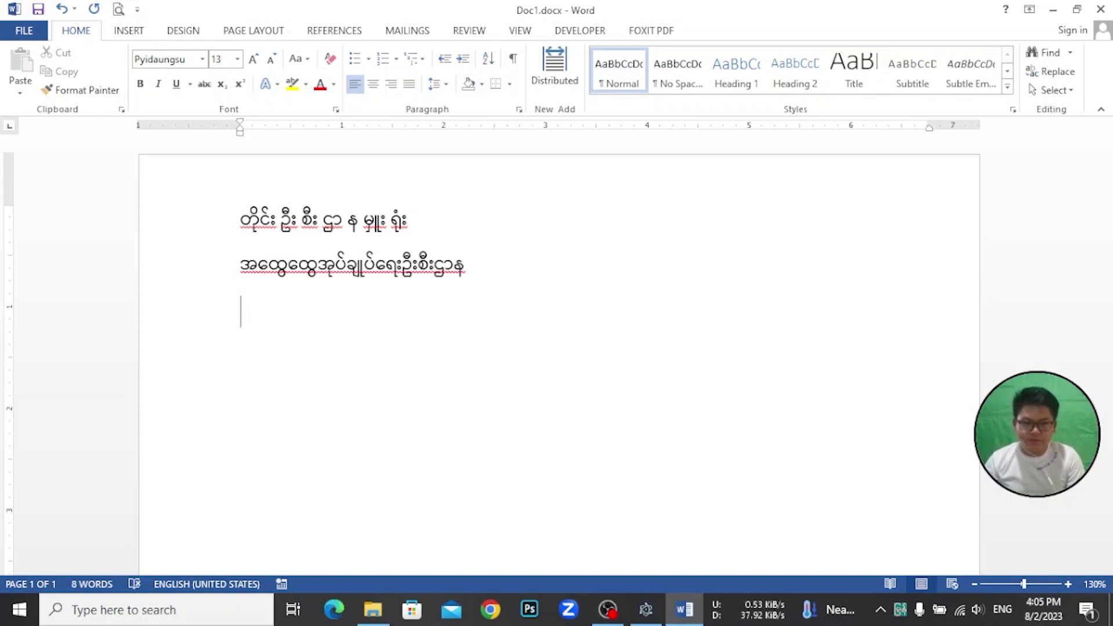
pyautogui.write('မ')
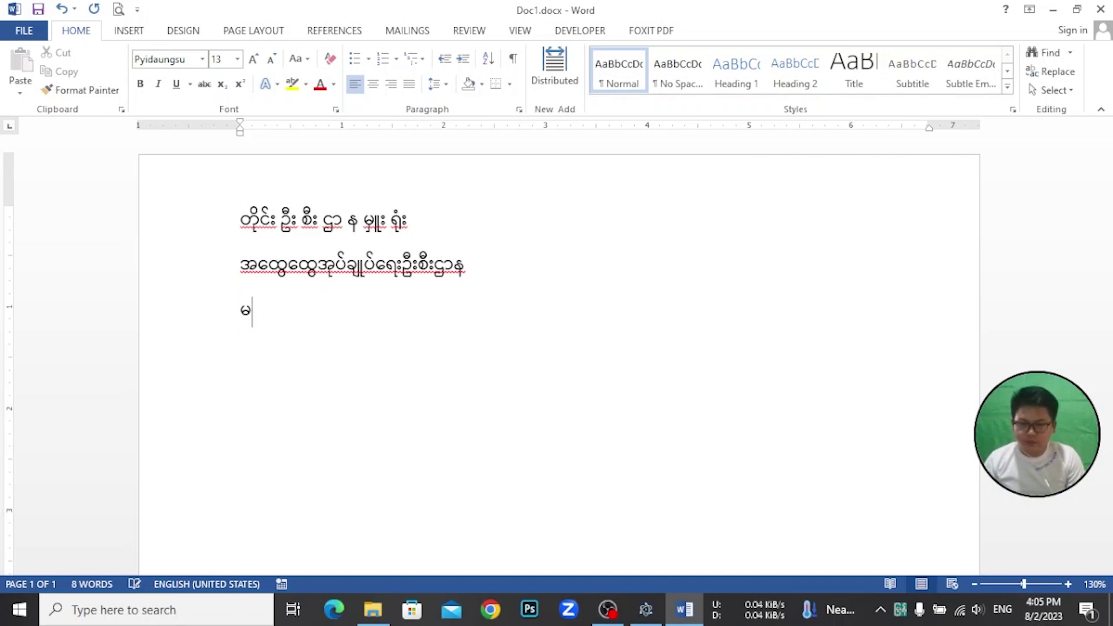
pyautogui.write('န္တလေးတိုင်း')
pyautogui.press('Return')
pyautogui.write('စာအမှတ်၊ ၁၆')
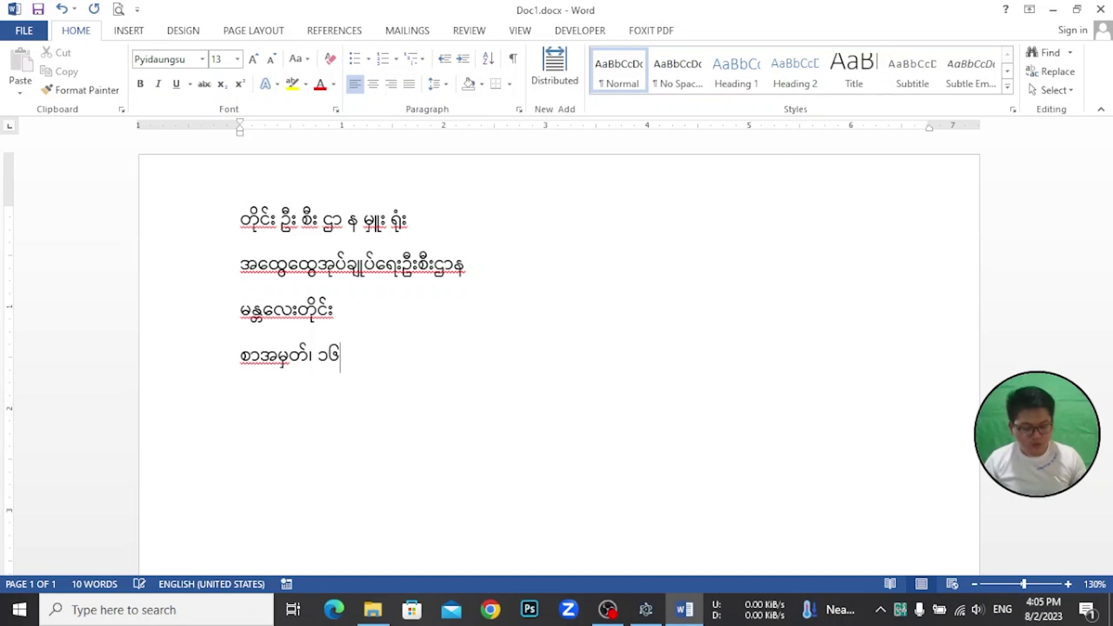
pyautogui.write('/၁')
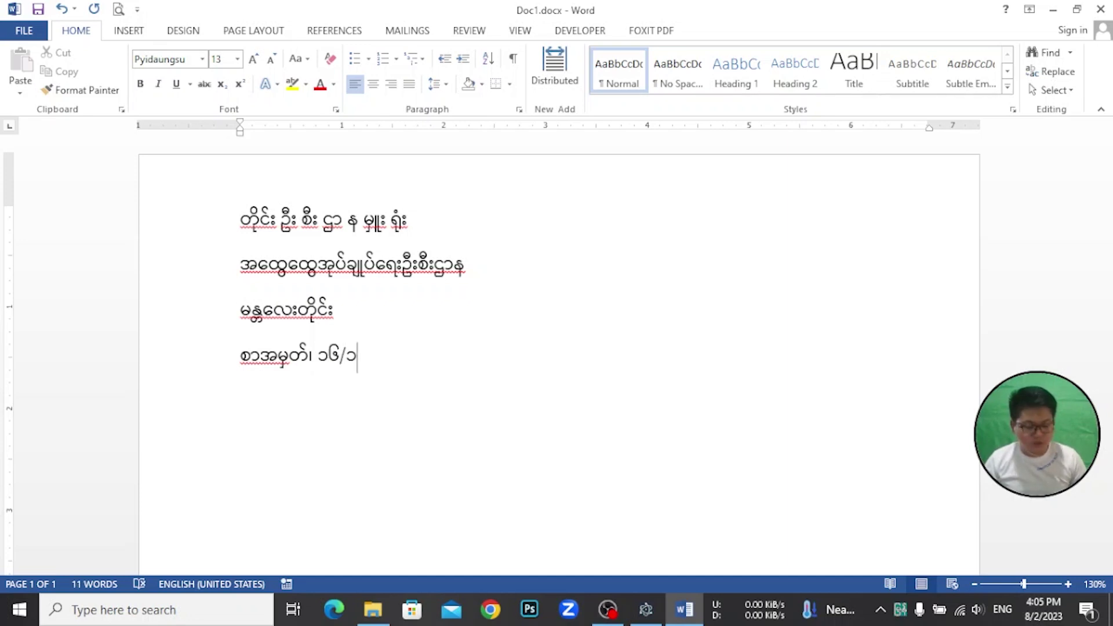
pyautogui.write('/')
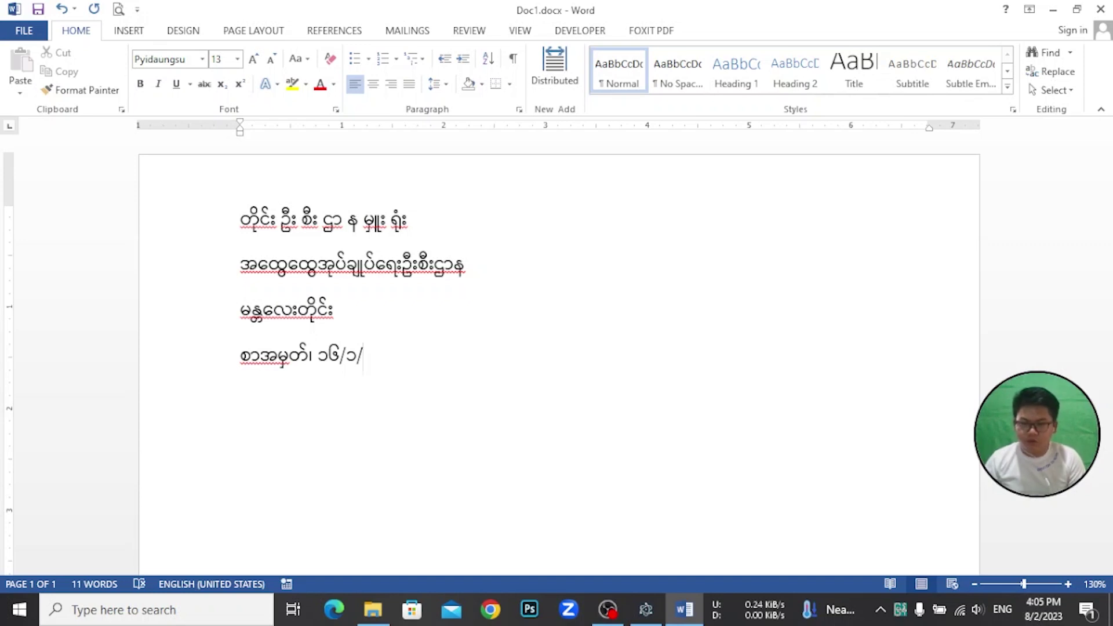
# Finish the letter-number line as 'စာအမှတ်၊ ၁၆/၁/ အခရ / ()' with empty brackets
pyautogui.click(358, 355)
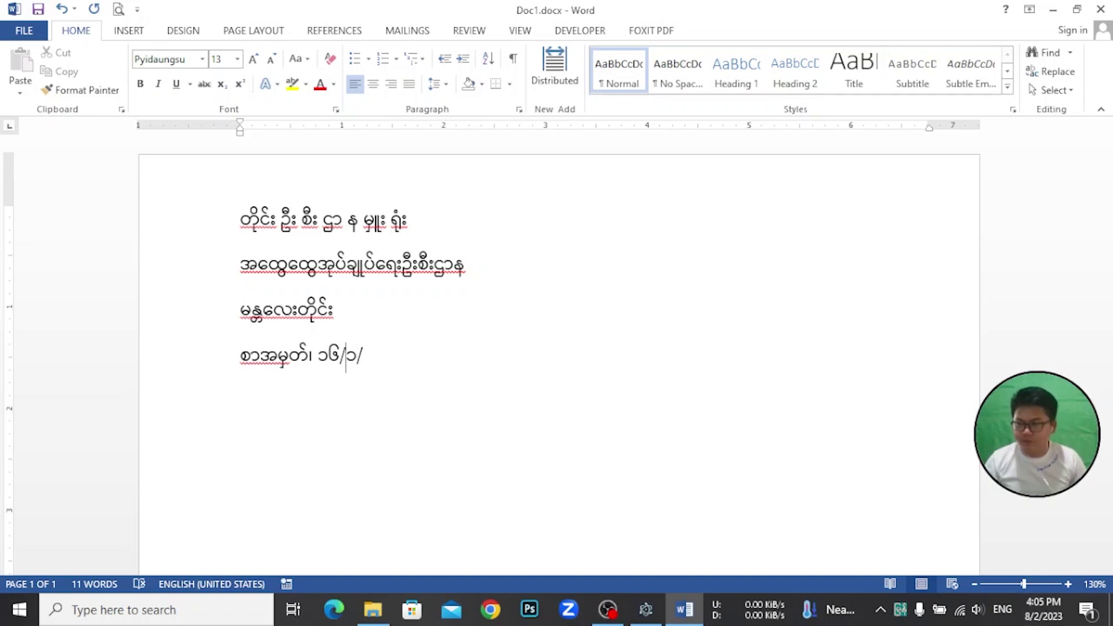
pyautogui.press('Right')
pyautogui.press('Right')
pyautogui.write('အခရ')
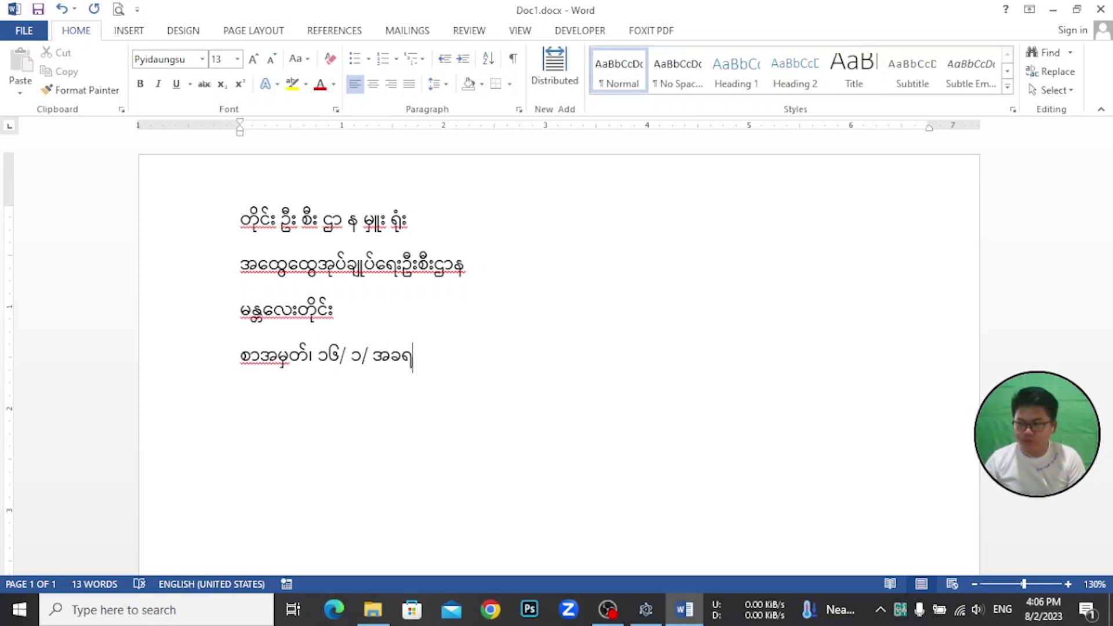
pyautogui.write(' /')
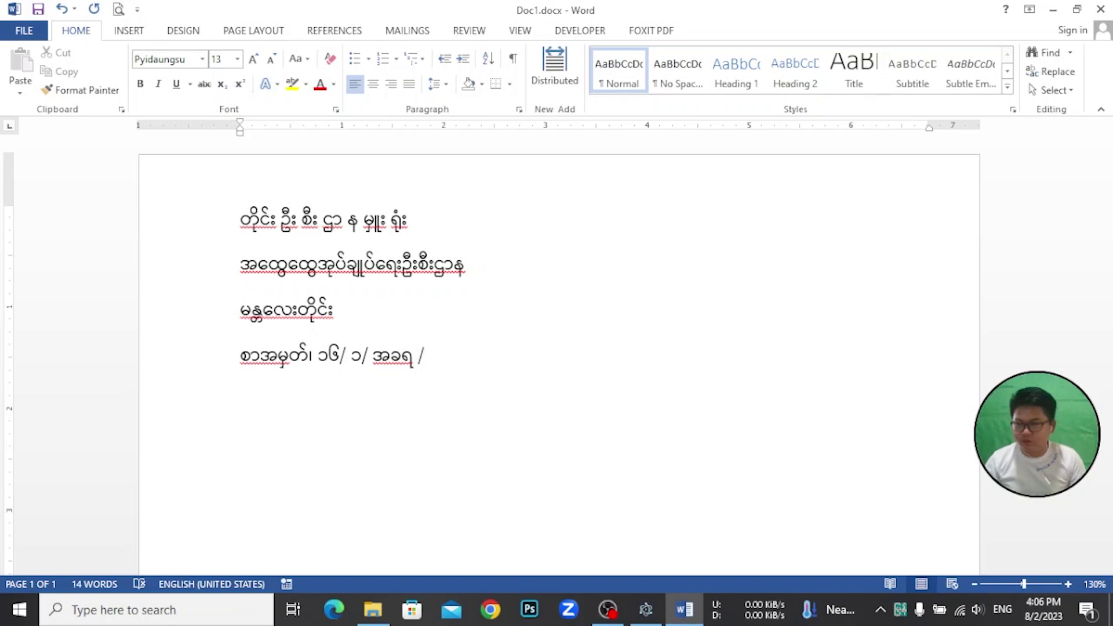
pyautogui.write(' ၁၂၅')
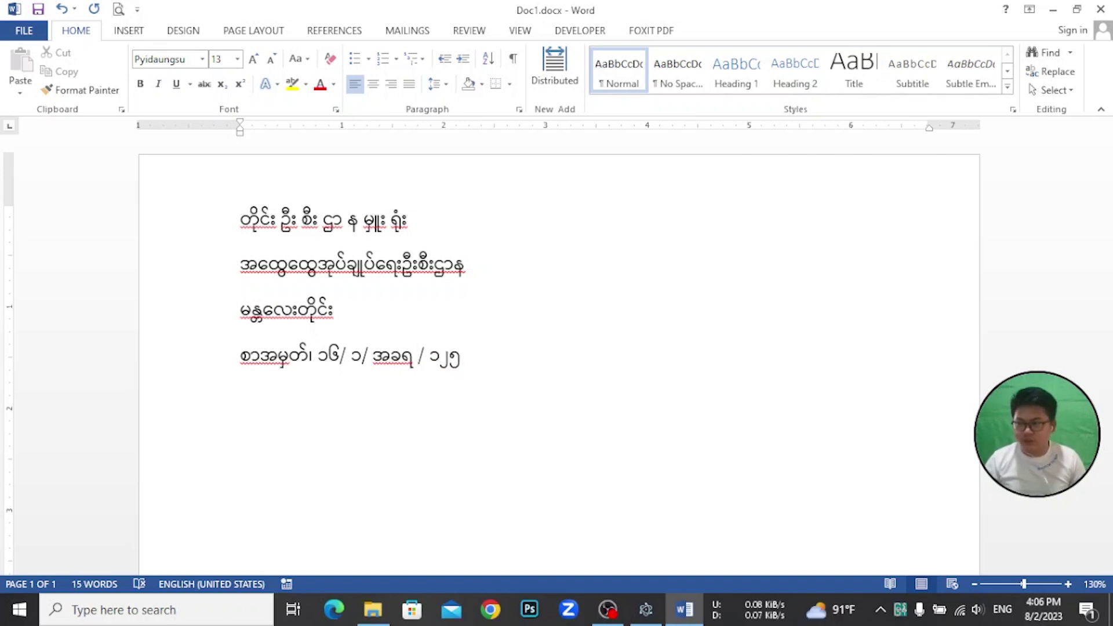
pyautogui.press('Left')
pyautogui.press('Left')
pyautogui.press('Left')
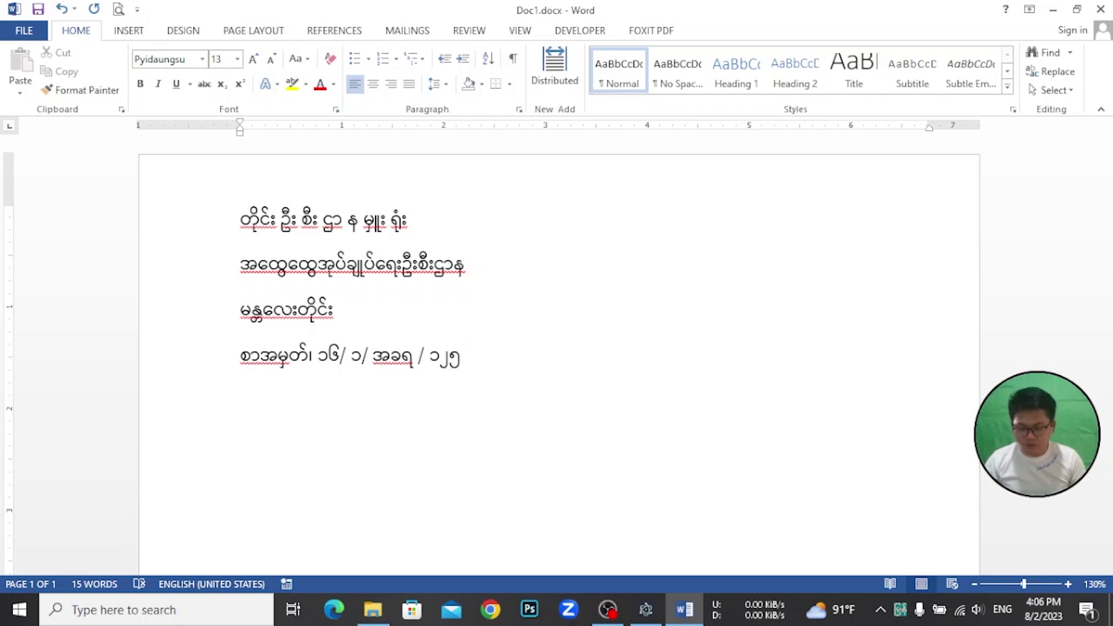
pyautogui.write('(')
pyautogui.press('Right')
pyautogui.press('Right')
pyautogui.press('Right')
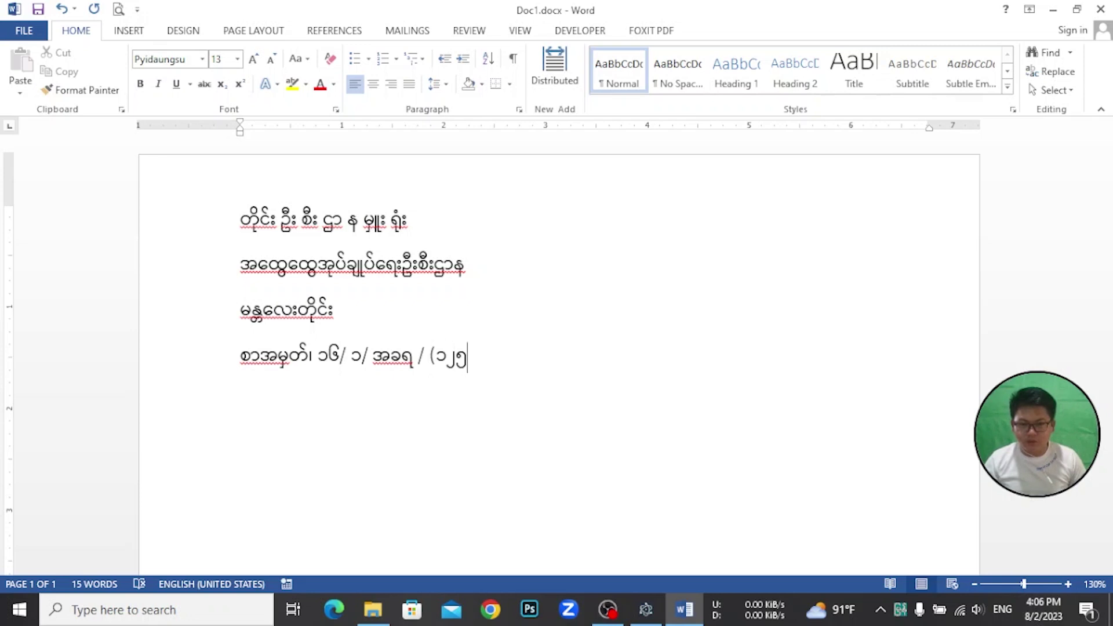
pyautogui.write(')')
pyautogui.press('Left')
pyautogui.press('BackSpace')
pyautogui.press('BackSpace')
pyautogui.press('BackSpace')
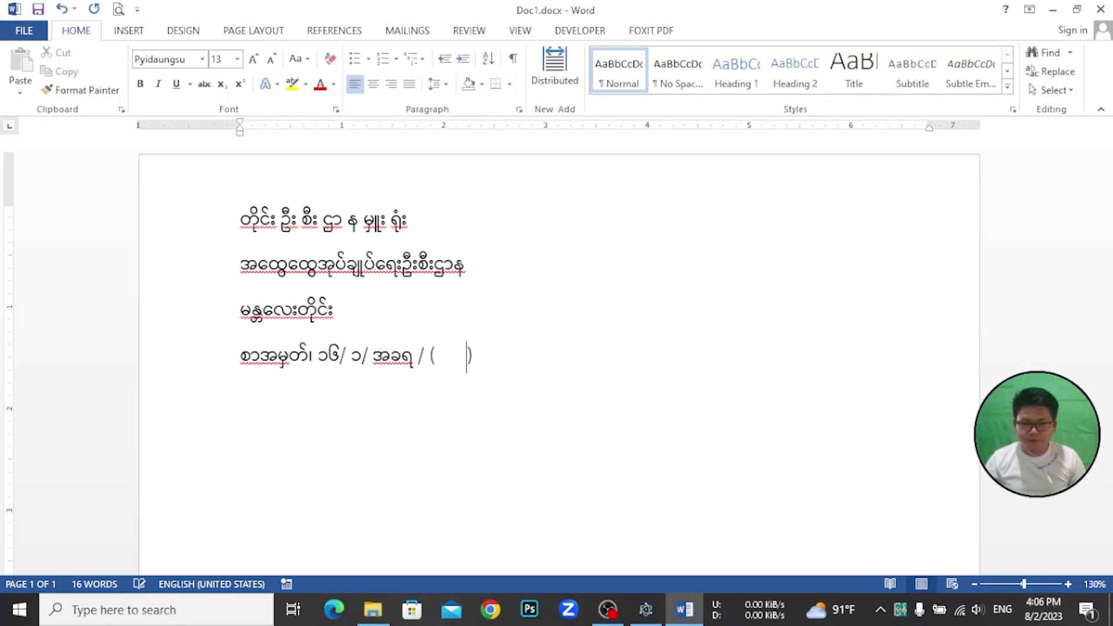
# Add the date line 'ရက်စွဲ၊ ၂၀၂၃ ခုနှစ်၊ ဇူလိုင်လ ရက်' with the day blank, then start 'သို့'
pyautogui.press('Return')
pyautogui.write('ရက်စွဲ')
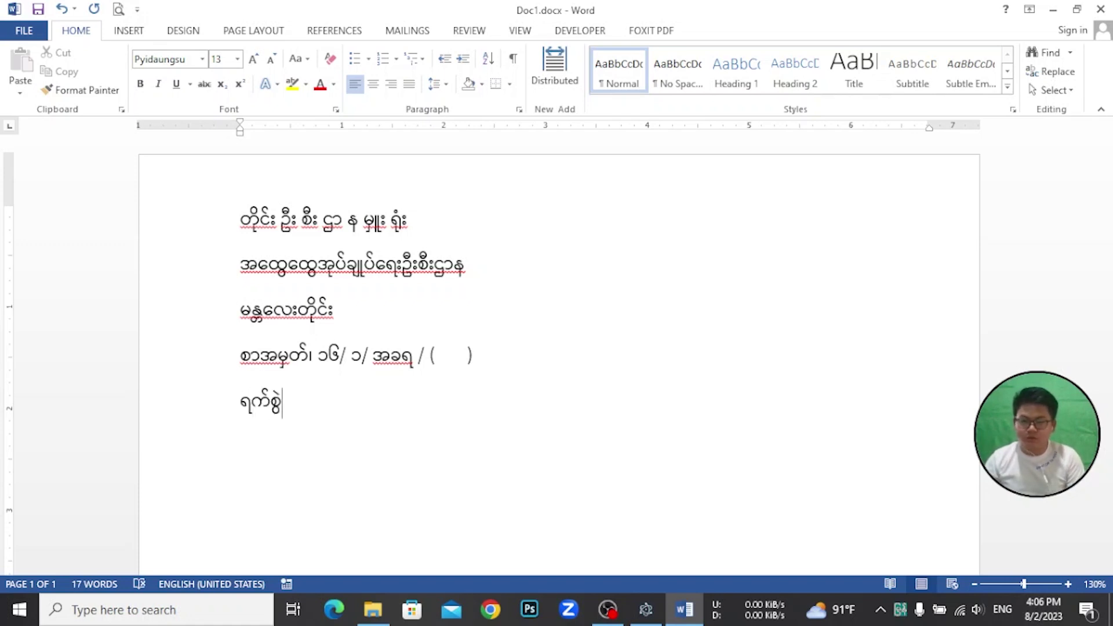
pyautogui.write(' ၊')
pyautogui.press('BackSpace')
pyautogui.write('၊ ')
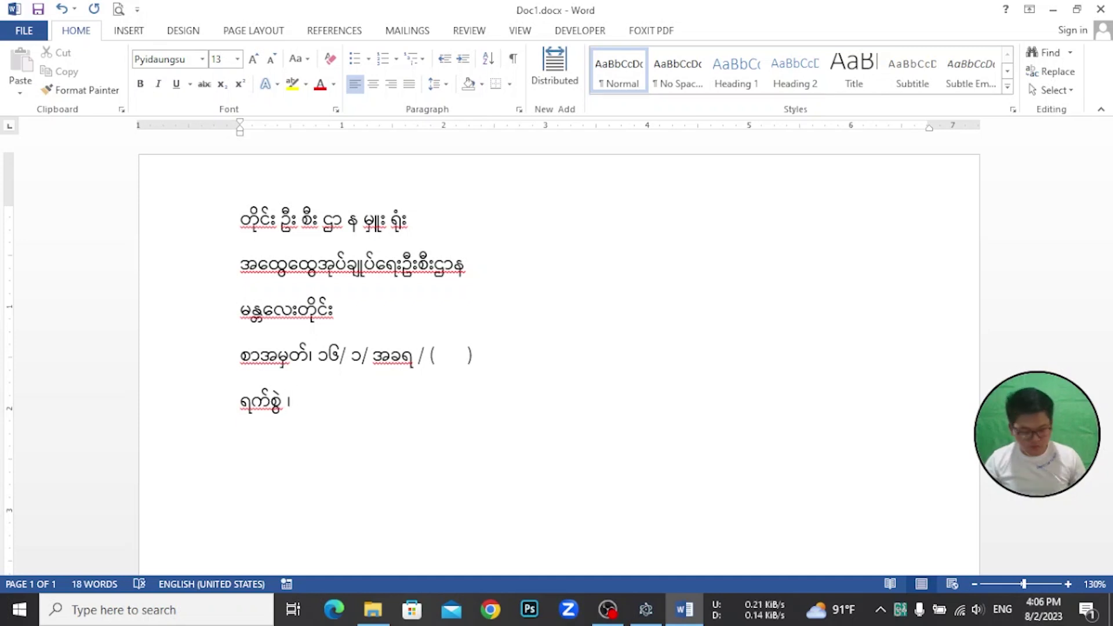
pyautogui.write('၂၀၂၃ ခုနှစ်၊ ဇူ')
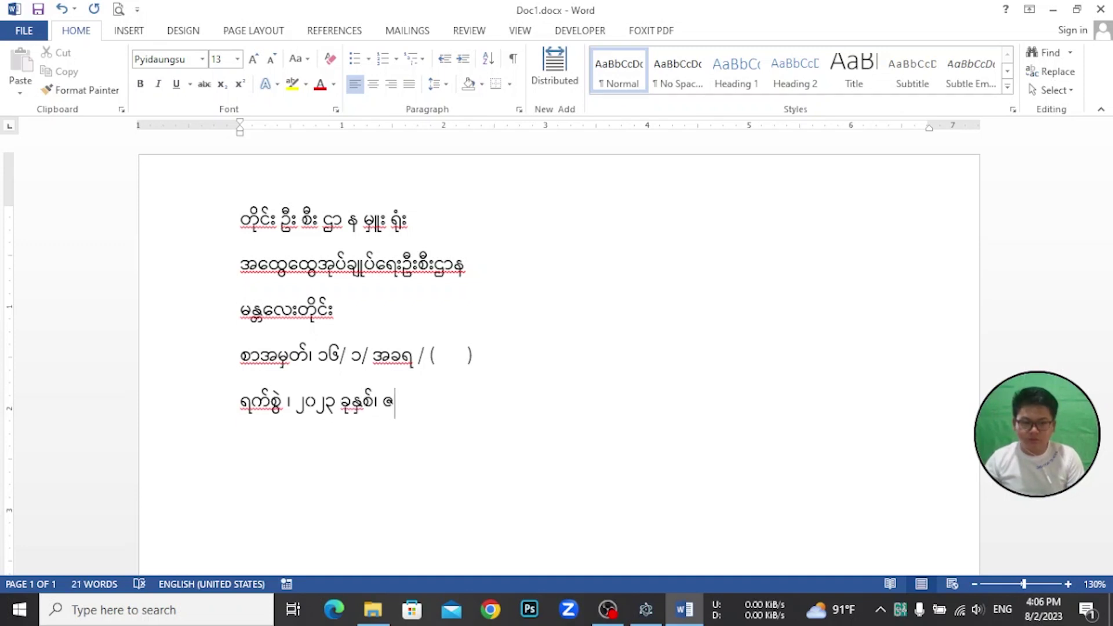
pyautogui.write('လိ')
pyautogui.press('BackSpace')
pyautogui.press('BackSpace')
pyautogui.write('ူလိုုင်လ')
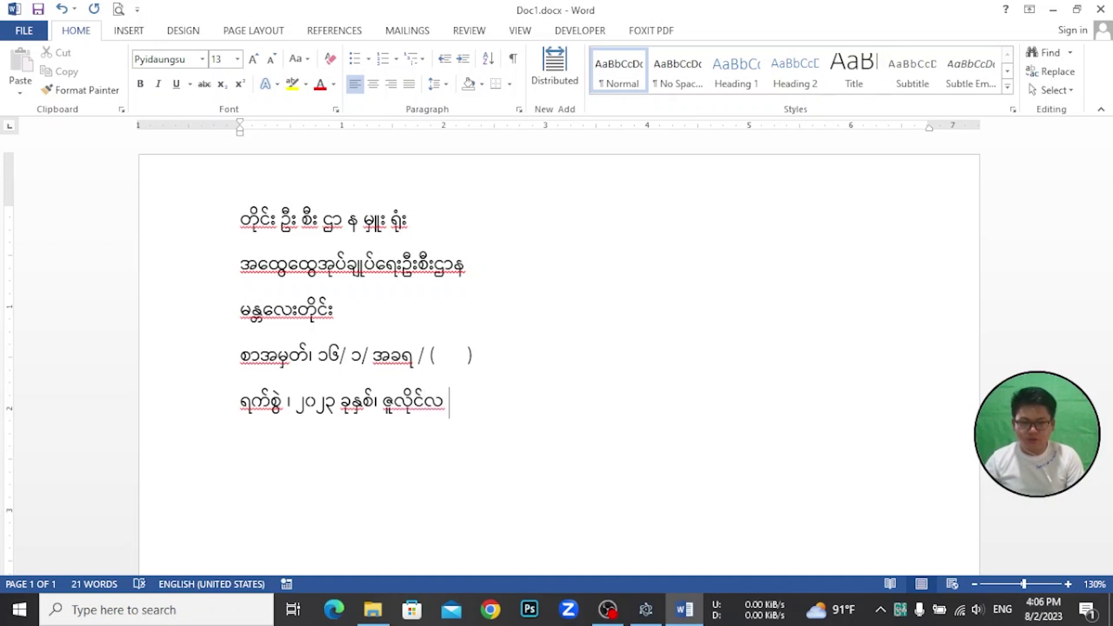
pyautogui.write('   ရက်')
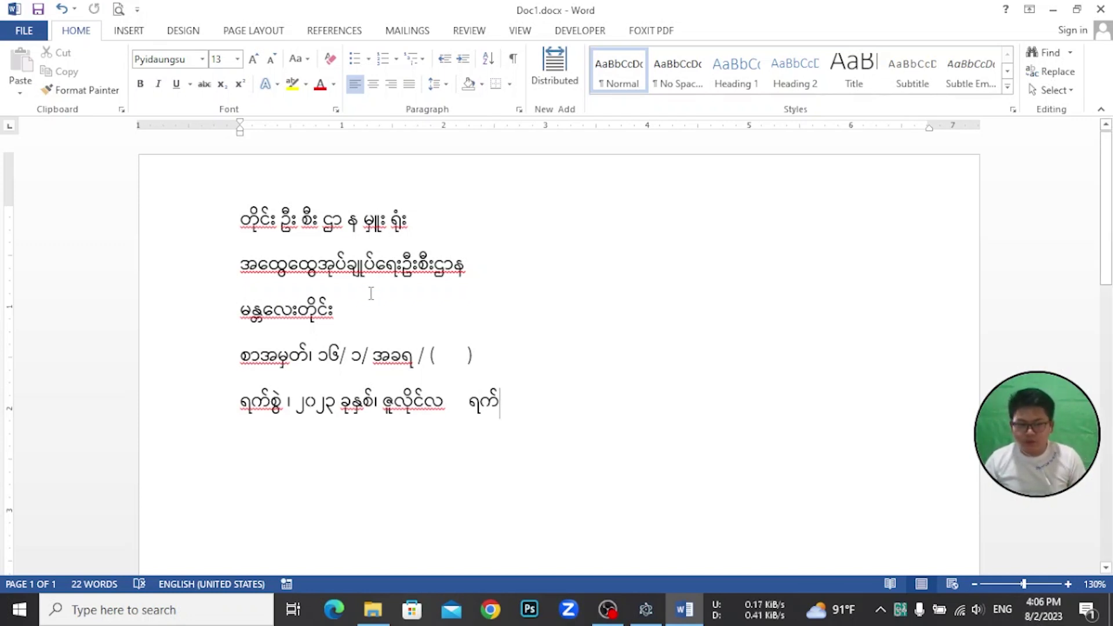
pyautogui.press('Return')
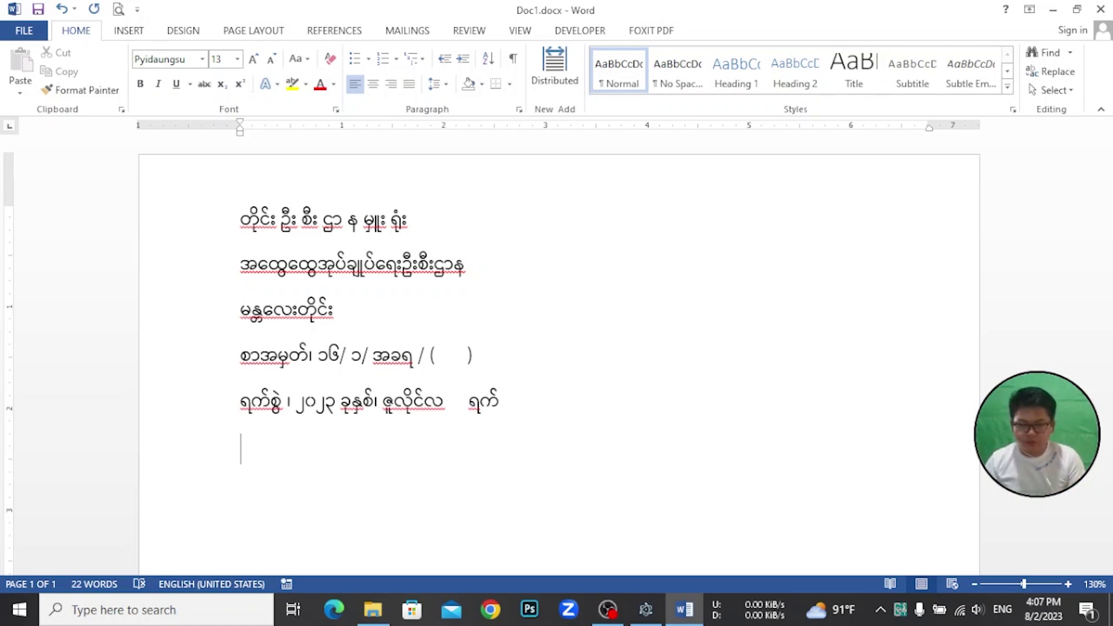
pyautogui.write('သို့')
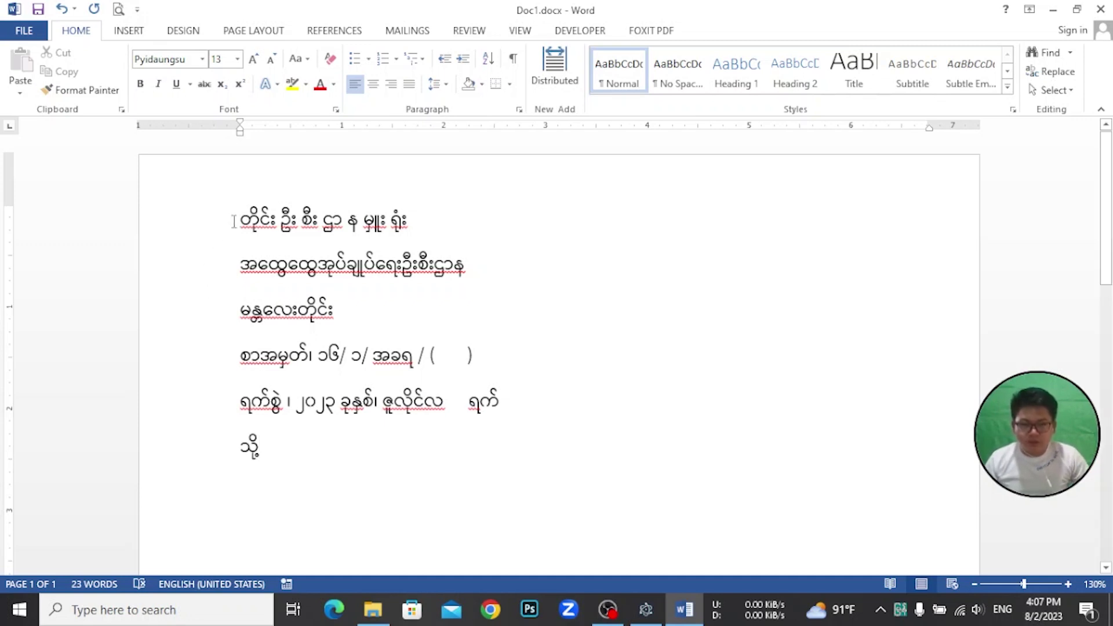
# Select the five heading, letter-number and date lines above 'သို့'
pyautogui.doubleClick(255, 219)
pyautogui.moveTo(255, 232)
pyautogui.mouseDown()
pyautogui.moveTo(352, 317)
pyautogui.moveTo(259, 226)
pyautogui.moveTo(506, 406)
pyautogui.mouseUp()
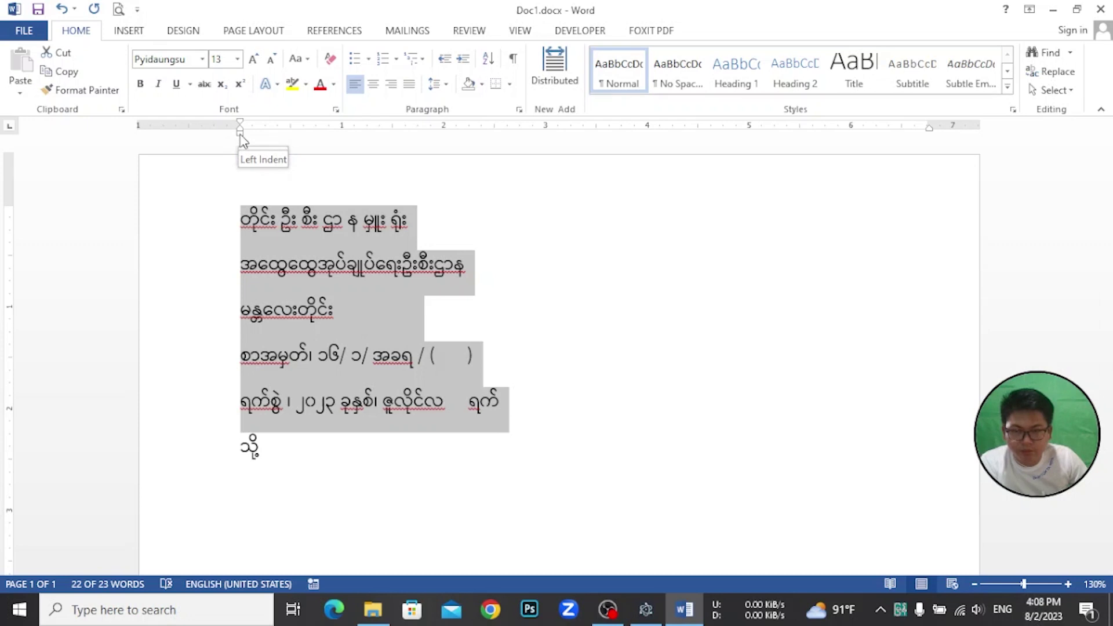
# Indent the five top lines to about 4.19" so they sit on the page's right half
pyautogui.moveTo(240, 138)
pyautogui.mouseDown()
pyautogui.moveTo(432, 138)
pyautogui.moveTo(686, 170)
pyautogui.moveTo(665, 169)
pyautogui.mouseUp()
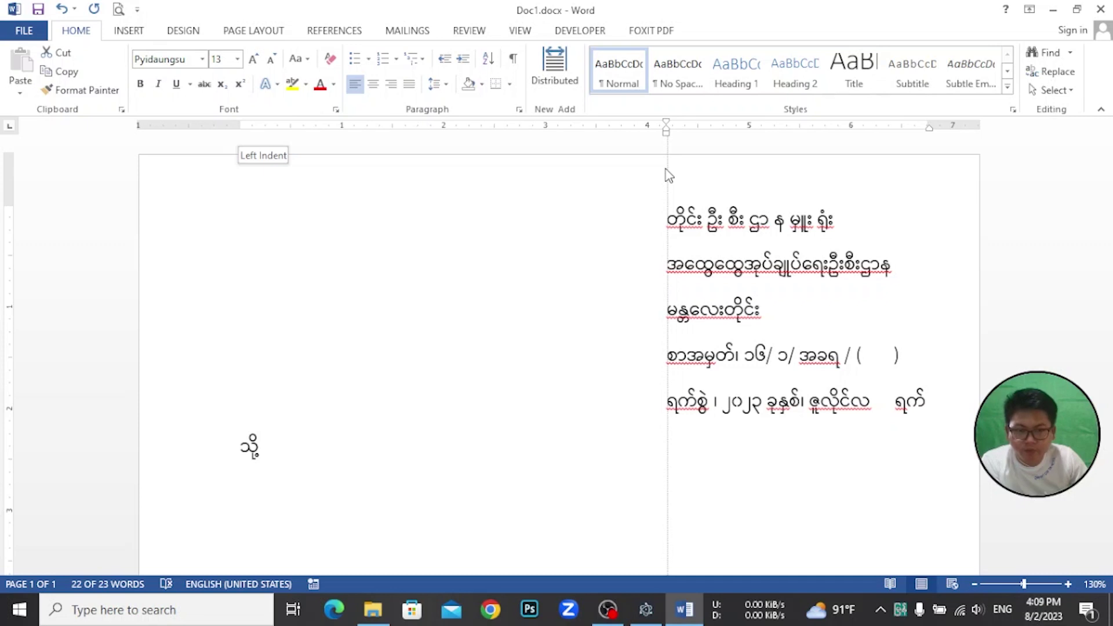
pyautogui.moveTo(669, 175); pyautogui.dragTo(671, 179)
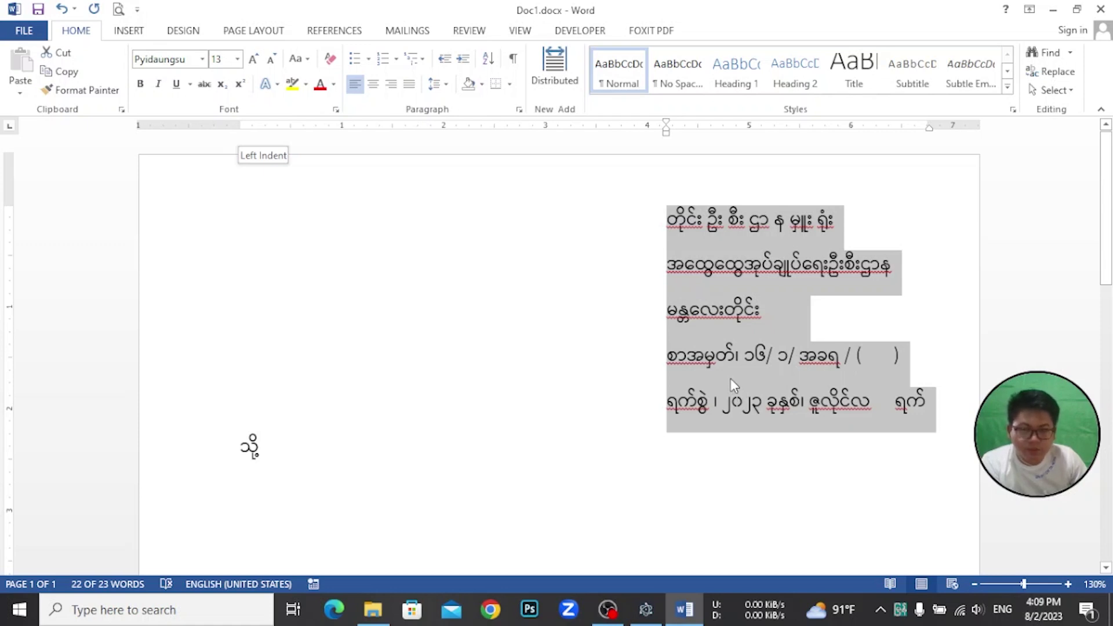
pyautogui.click(259, 35)
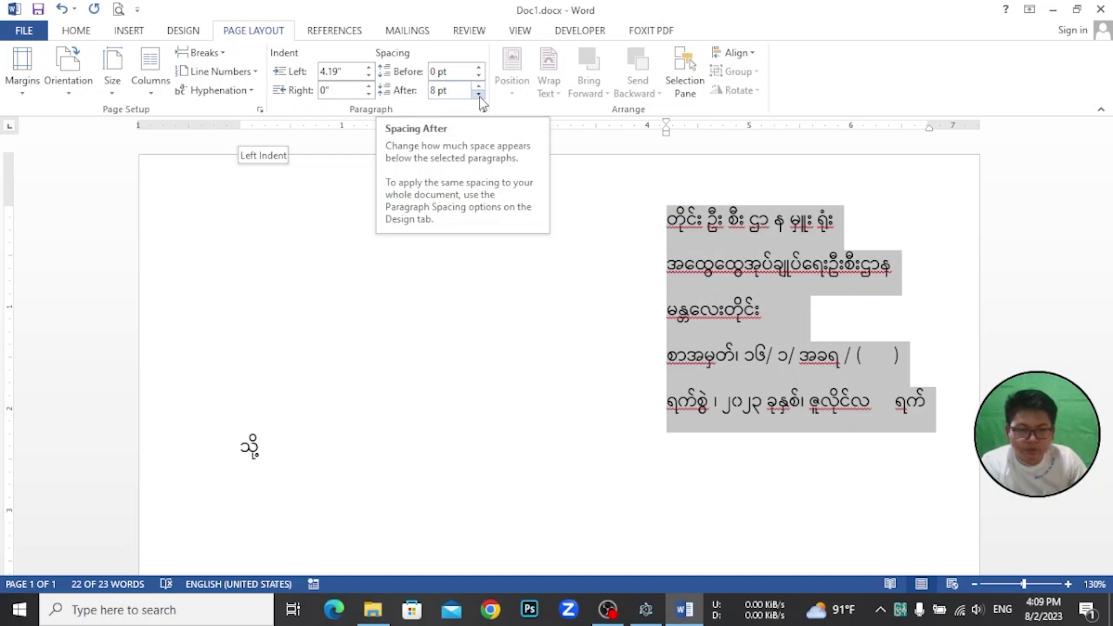
# Set Spacing After to 0 pt for the selected heading lines
pyautogui.click(478, 96)
pyautogui.click(478, 96)
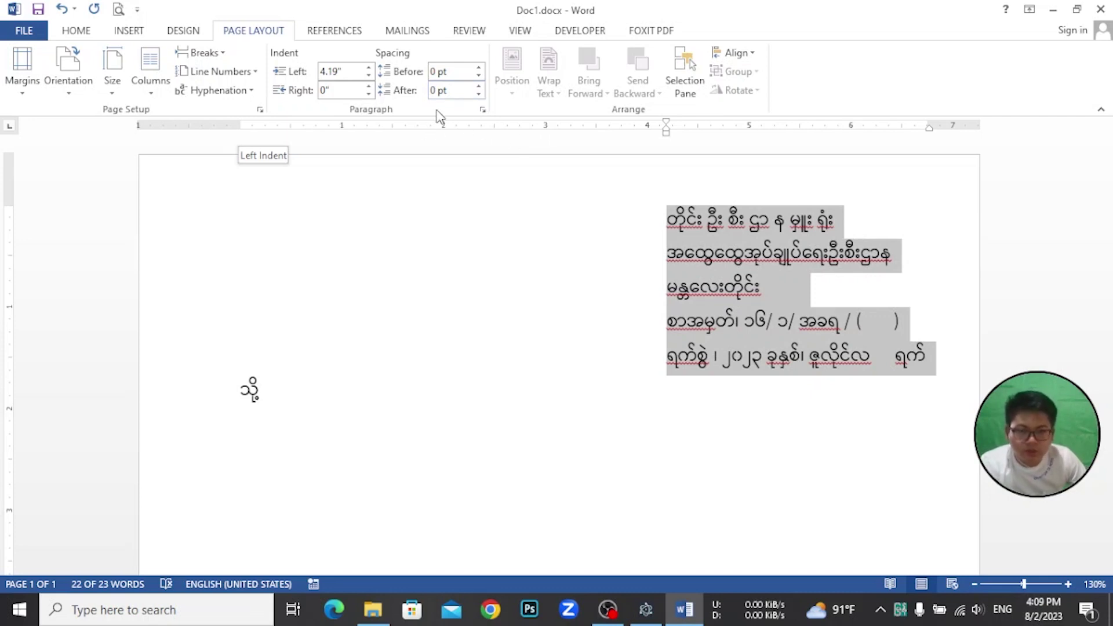
pyautogui.click(78, 32)
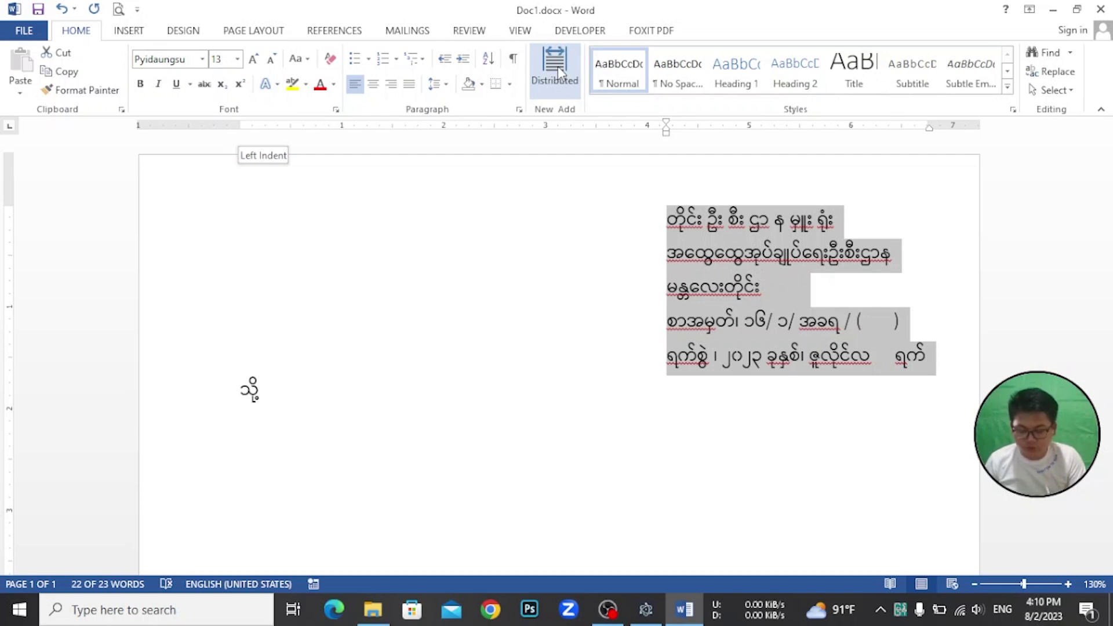
# Apply Distributed alignment to the heading block, then deselect it
pyautogui.click(558, 66)
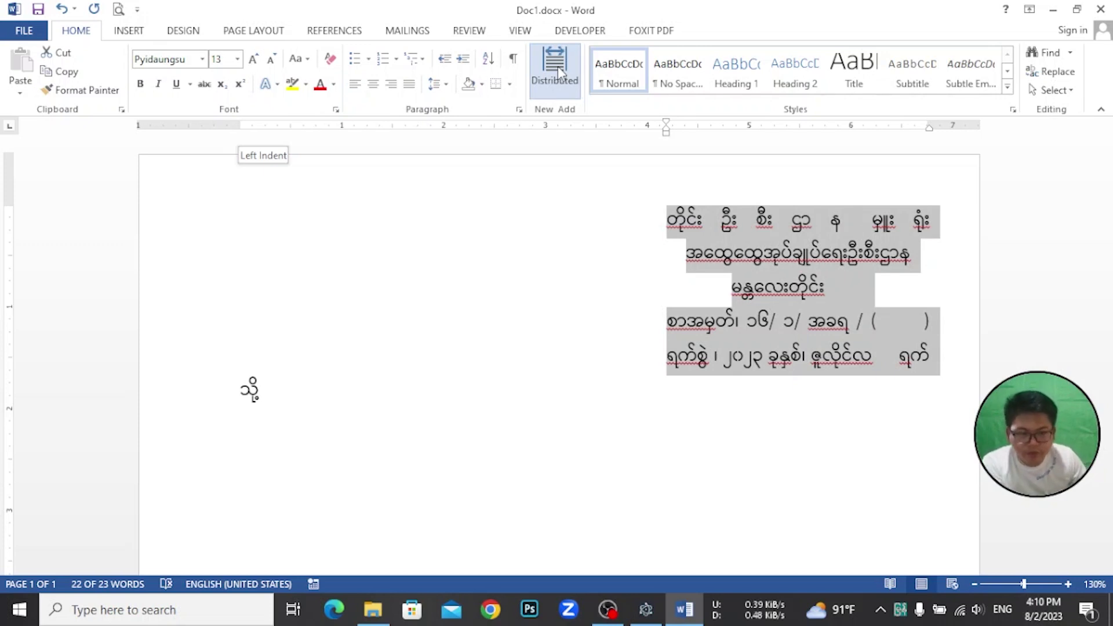
pyautogui.click(732, 294)
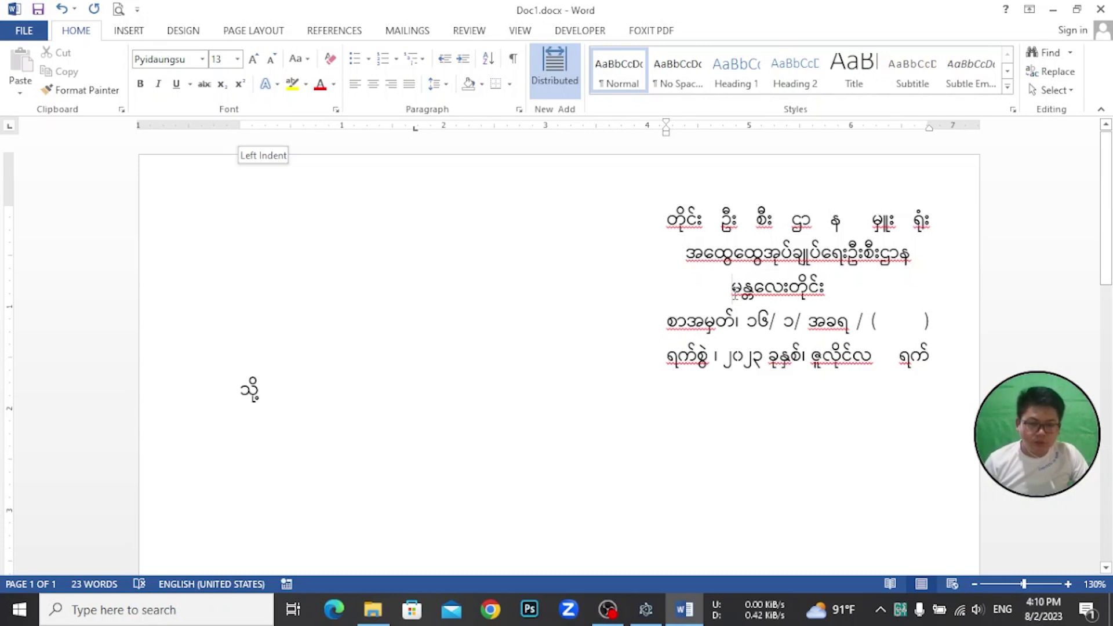
pyautogui.click(689, 264)
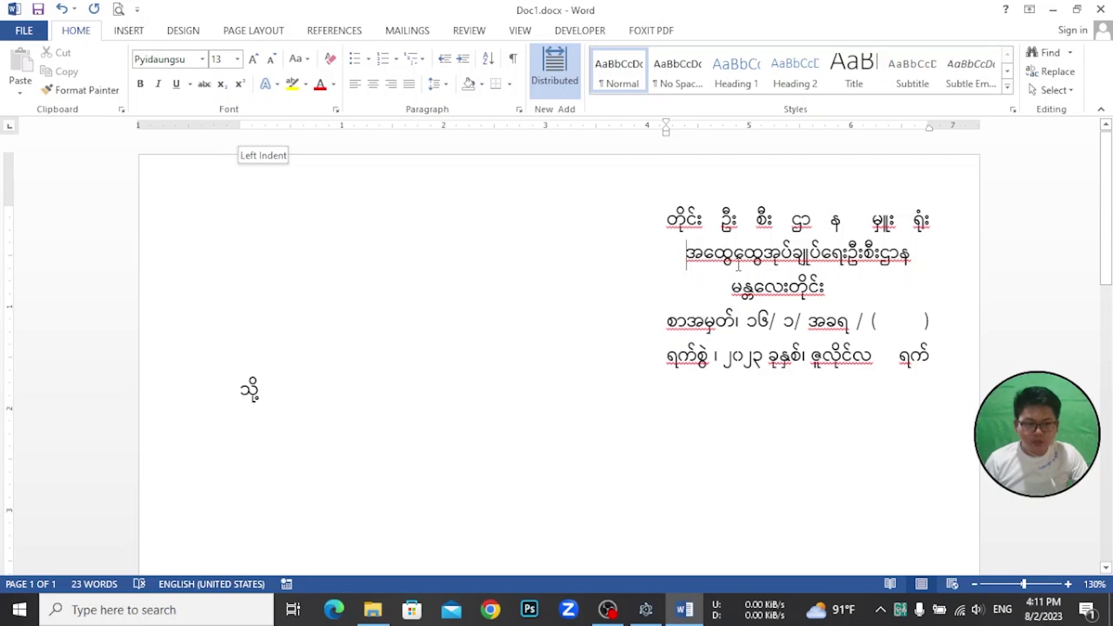
# Insert tab gaps between the words of the second heading line to spread it out
pyautogui.click(748, 229)
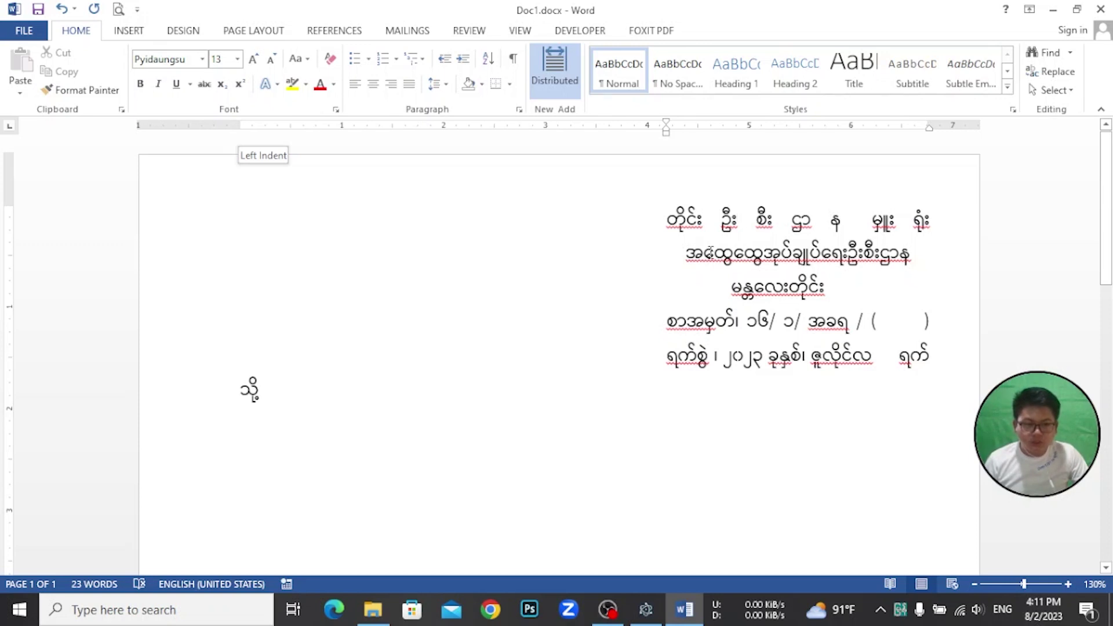
pyautogui.click(706, 253)
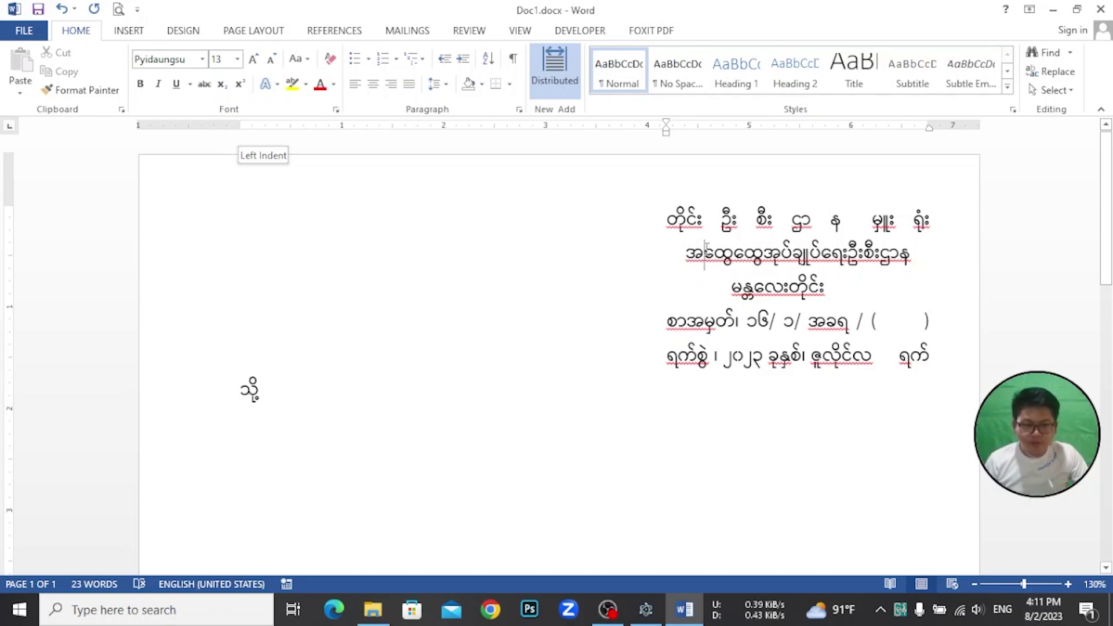
pyautogui.press('Tab')
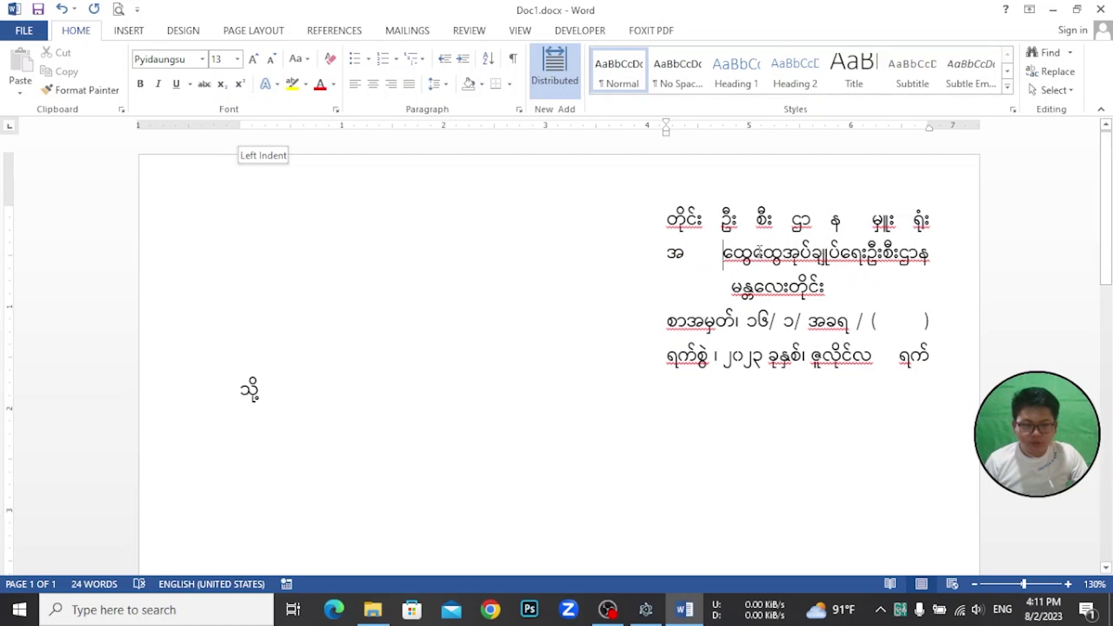
pyautogui.press('Tab')
pyautogui.click(782, 255)
pyautogui.press('Tab')
pyautogui.click(811, 255)
pyautogui.press('Tab')
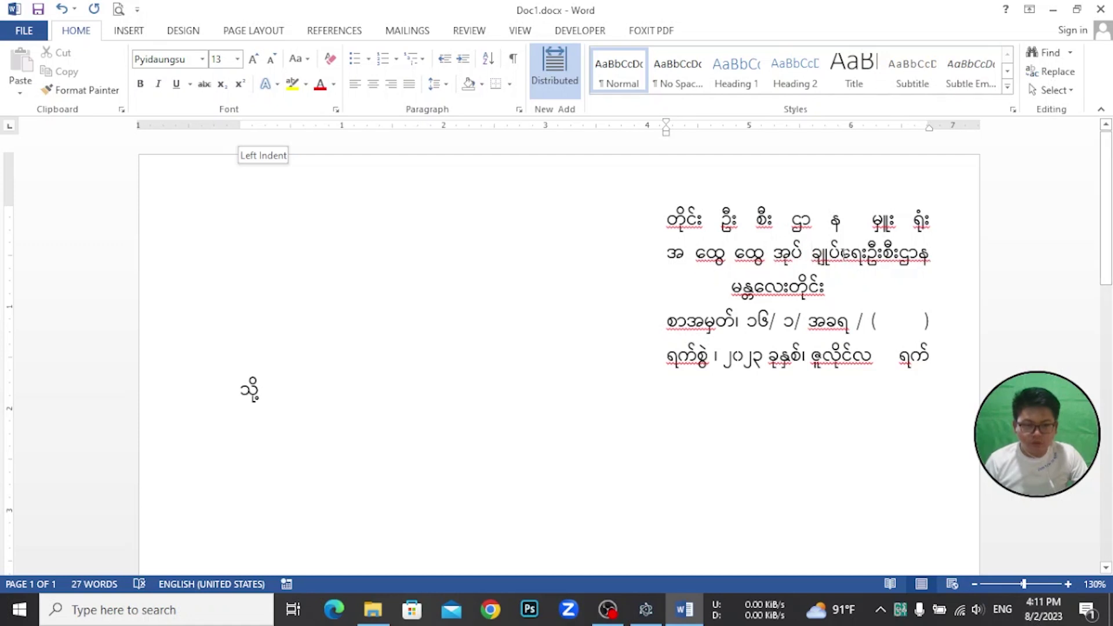
pyautogui.press('Tab')
pyautogui.click(866, 255)
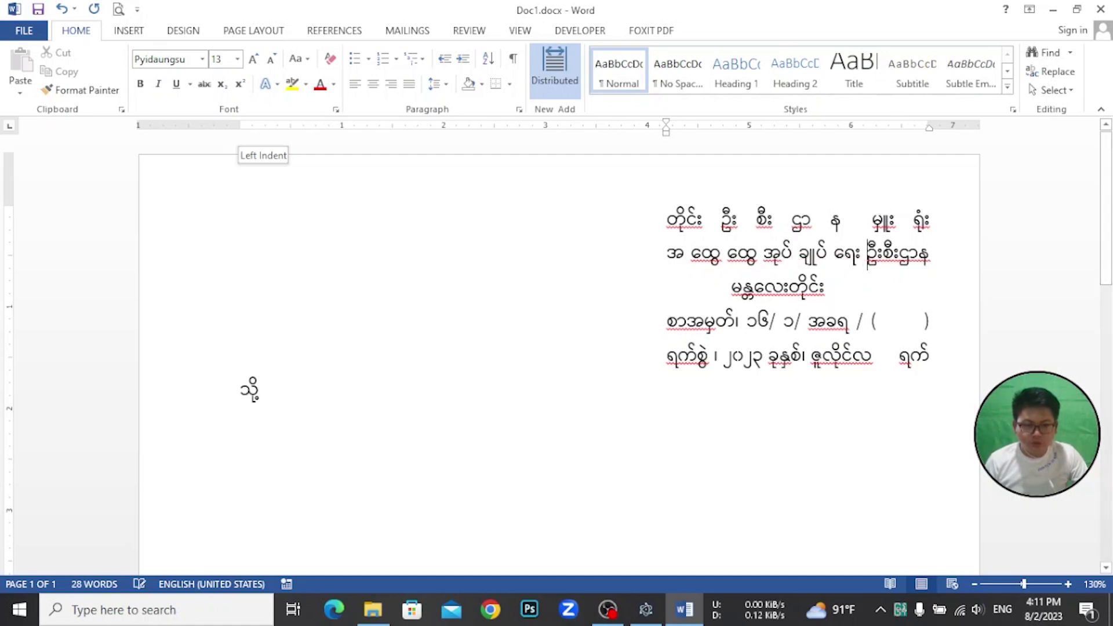
pyautogui.press('Tab')
pyautogui.click(876, 255)
pyautogui.press('Tab')
pyautogui.click(900, 255)
pyautogui.press('Tab')
pyautogui.click(918, 255)
pyautogui.press('Tab')
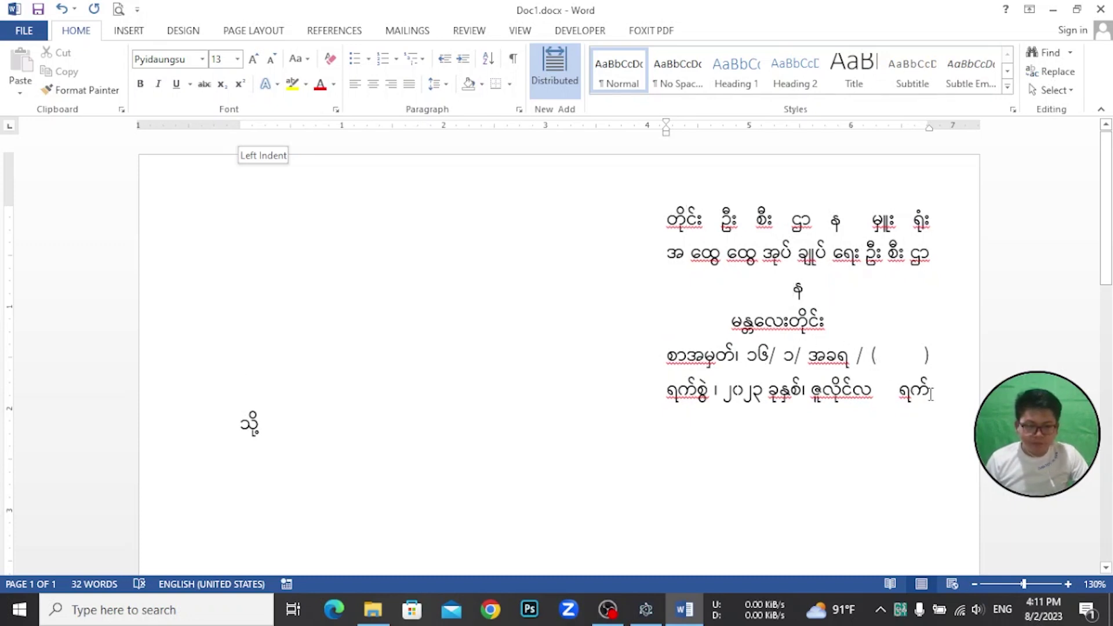
# Select the entire heading block
pyautogui.moveTo(793, 290); pyautogui.dragTo(910, 365)
pyautogui.click(668, 221)
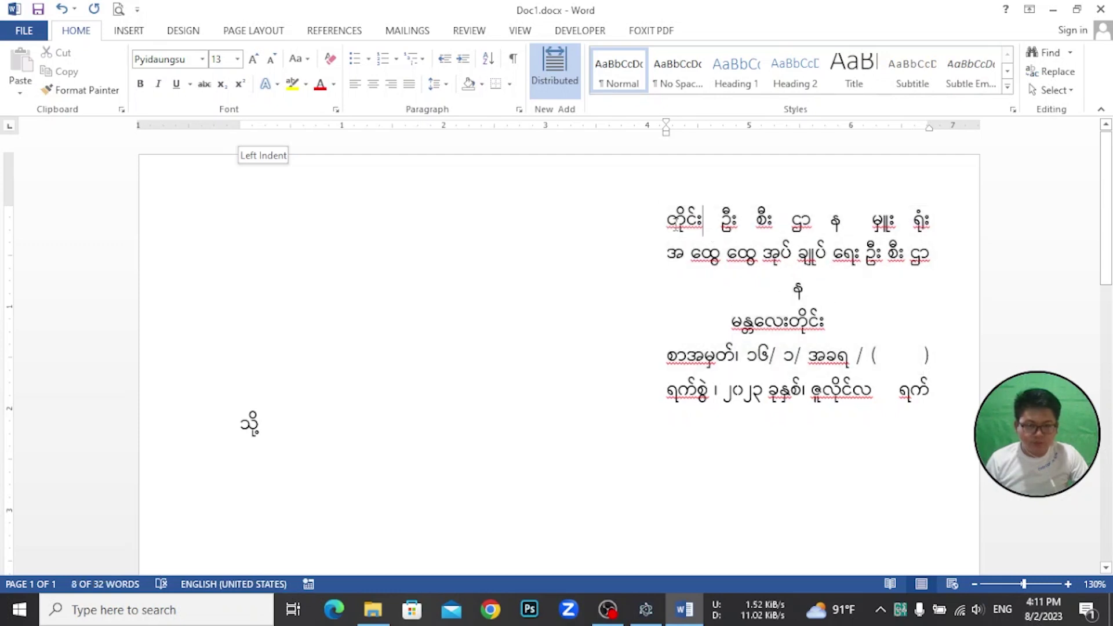
pyautogui.moveTo(667, 220); pyautogui.dragTo(942, 399)
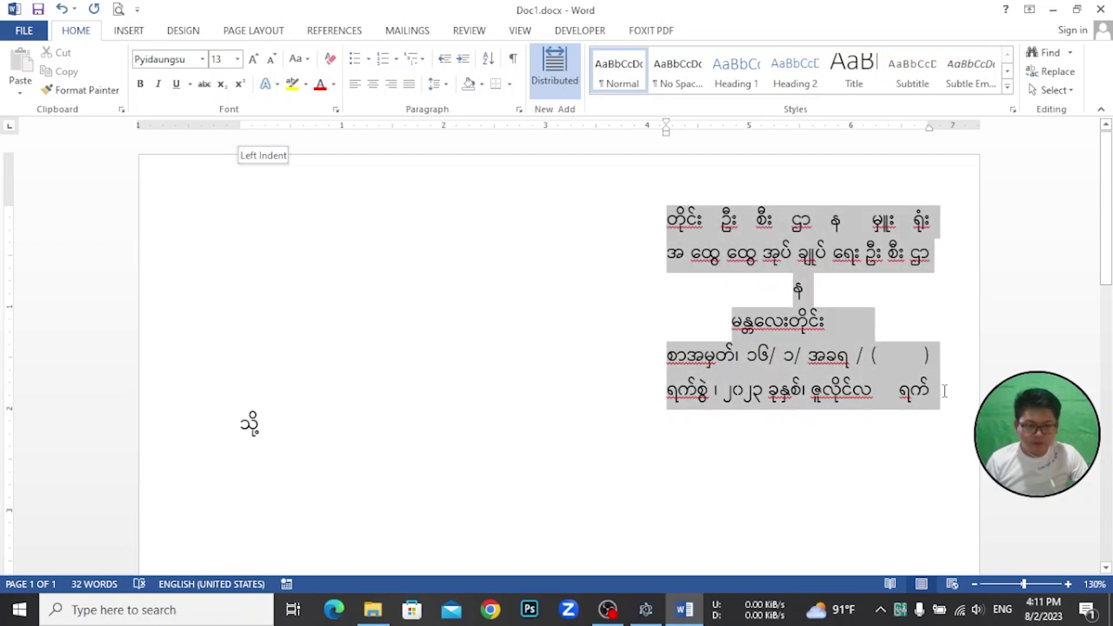
# Nudge the left indent left so line two fits, and left-align the 'မန္တလေးတိုင်း' line
pyautogui.moveTo(665, 133); pyautogui.dragTo(661, 135)
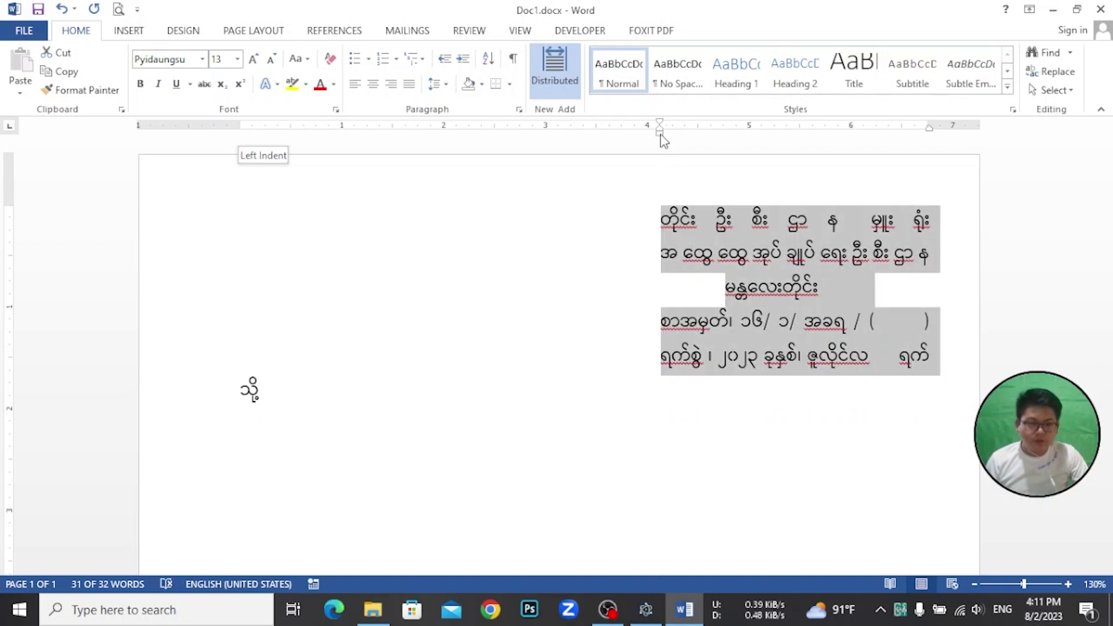
pyautogui.click(725, 288)
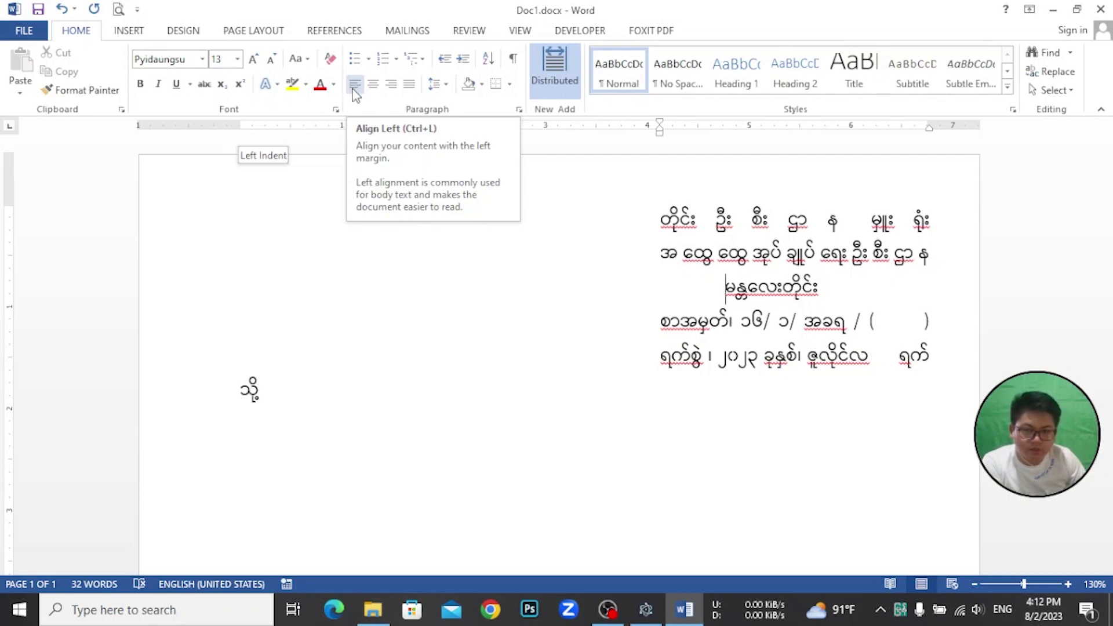
pyautogui.click(354, 85)
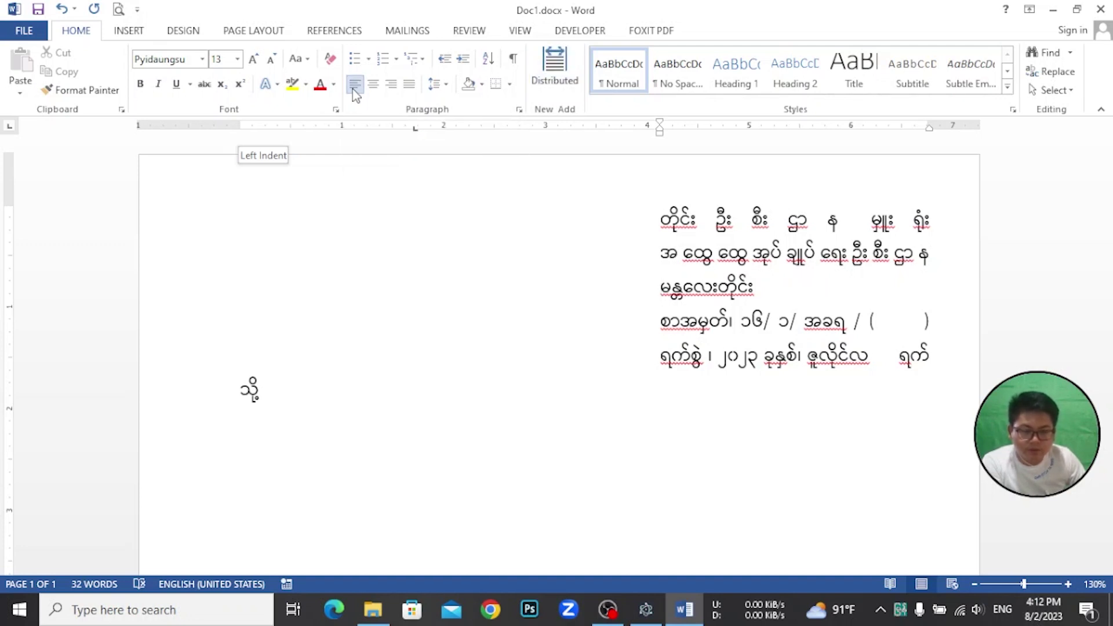
pyautogui.click(664, 220)
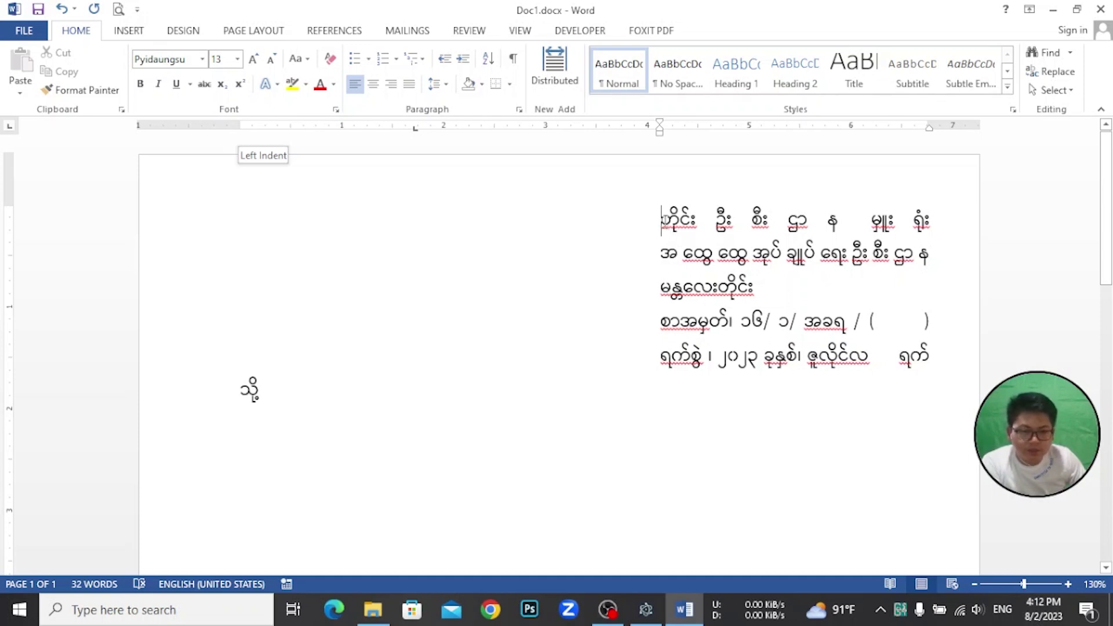
pyautogui.hotkey('ctrl', 'shift', 'j')
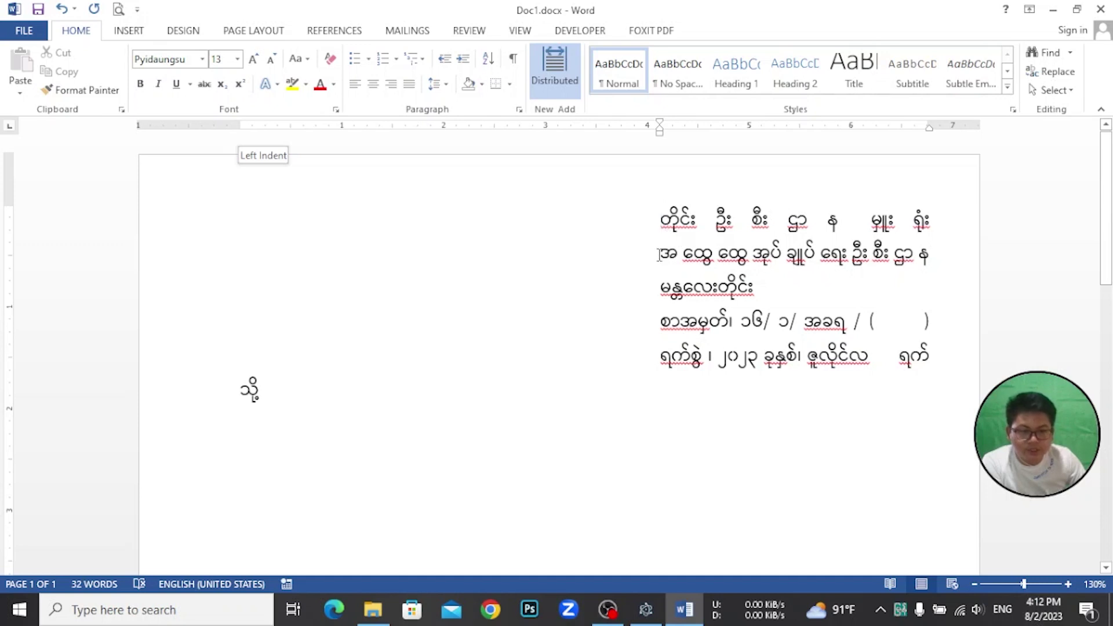
pyautogui.moveTo(661, 220); pyautogui.dragTo(930, 354)
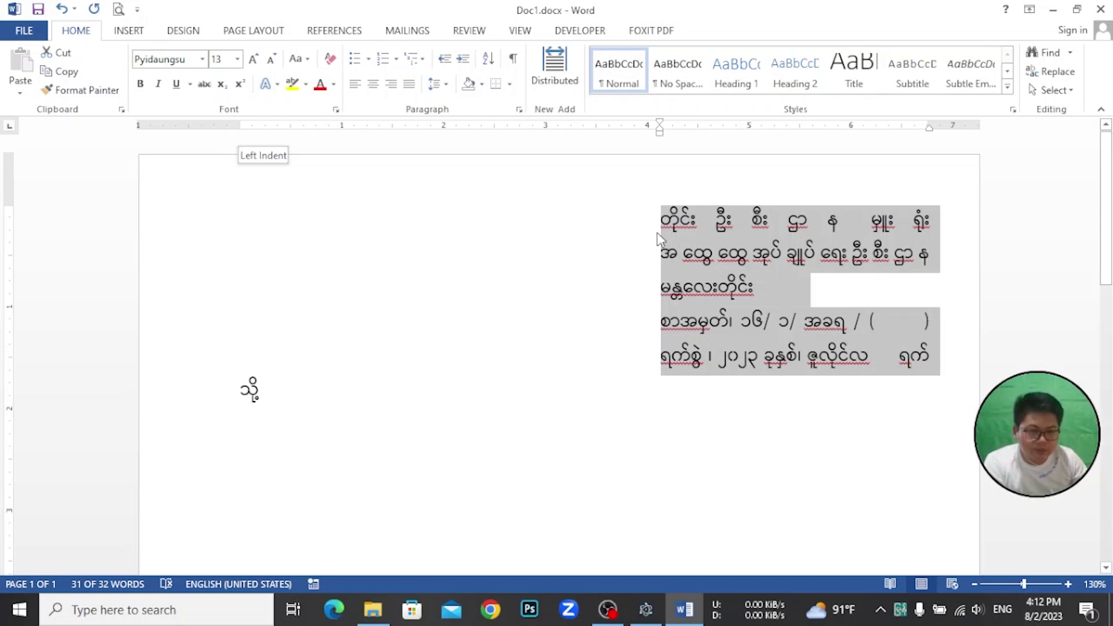
pyautogui.moveTo(666, 226); pyautogui.dragTo(673, 350)
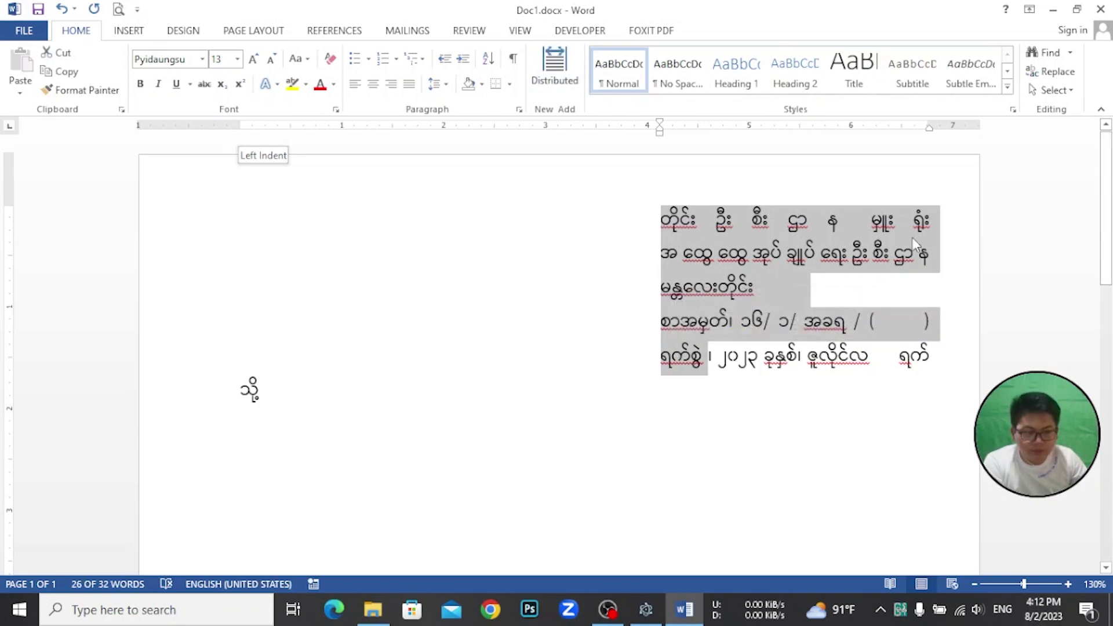
pyautogui.click(738, 285)
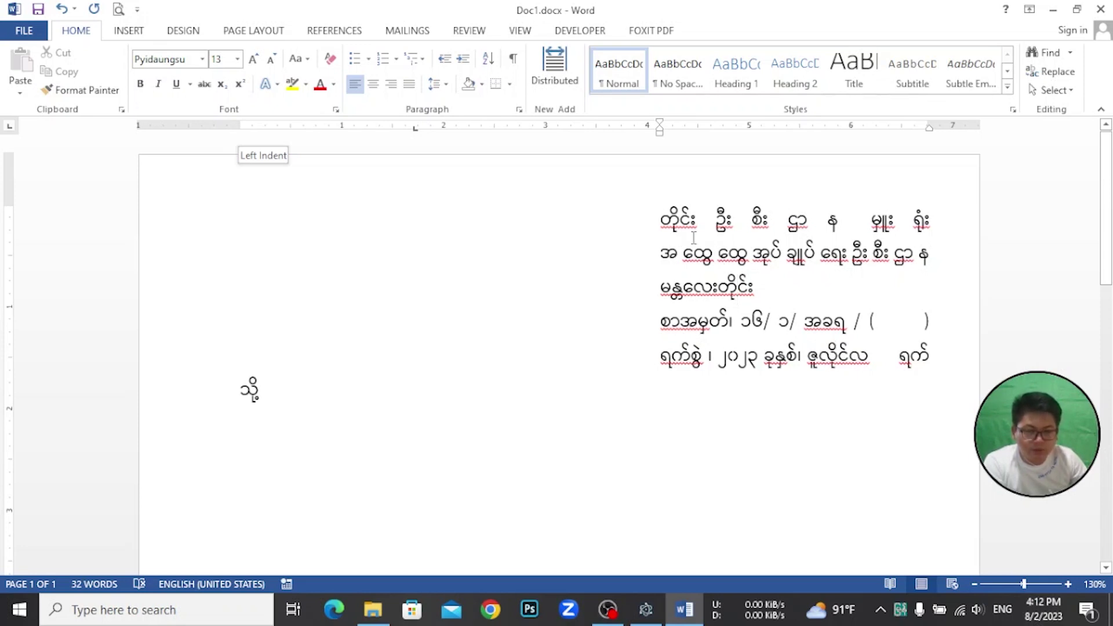
pyautogui.hotkey('ctrl', 'shift', 'j')
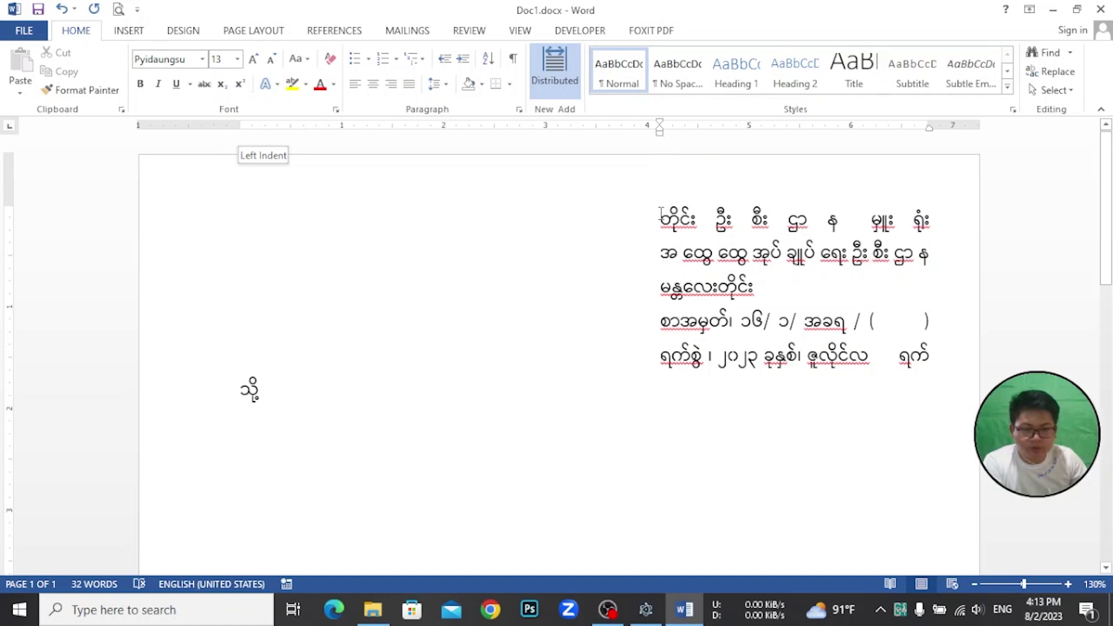
pyautogui.moveTo(660, 213)
pyautogui.mouseDown()
pyautogui.moveTo(863, 338)
pyautogui.moveTo(934, 360)
pyautogui.mouseUp()
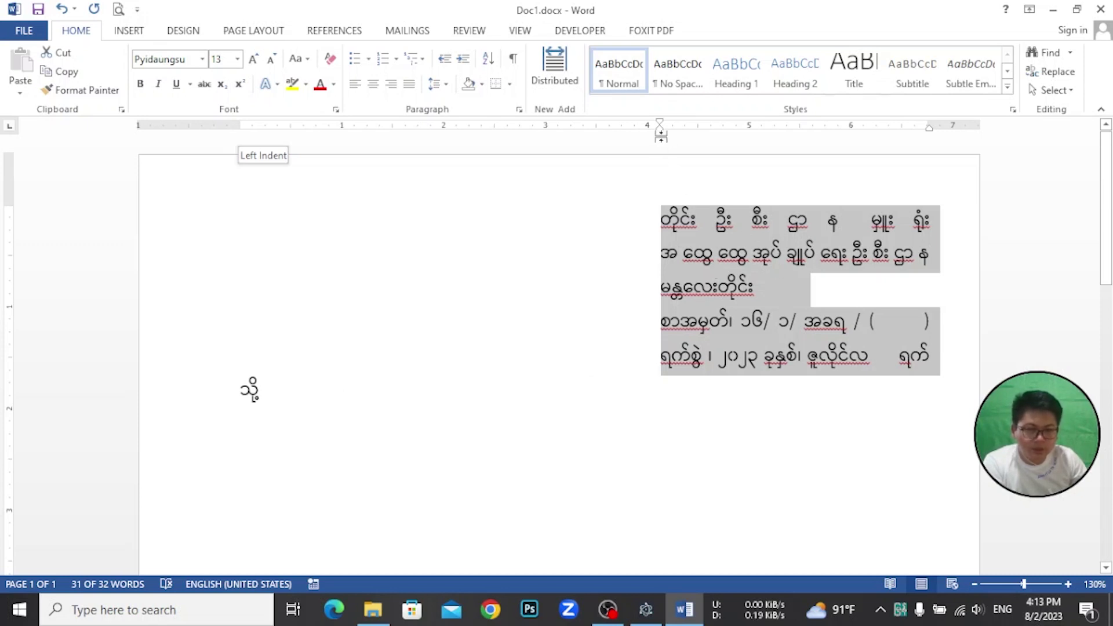
pyautogui.moveTo(659, 131)
pyautogui.mouseDown()
pyautogui.moveTo(451, 172)
pyautogui.moveTo(346, 175)
pyautogui.mouseUp()
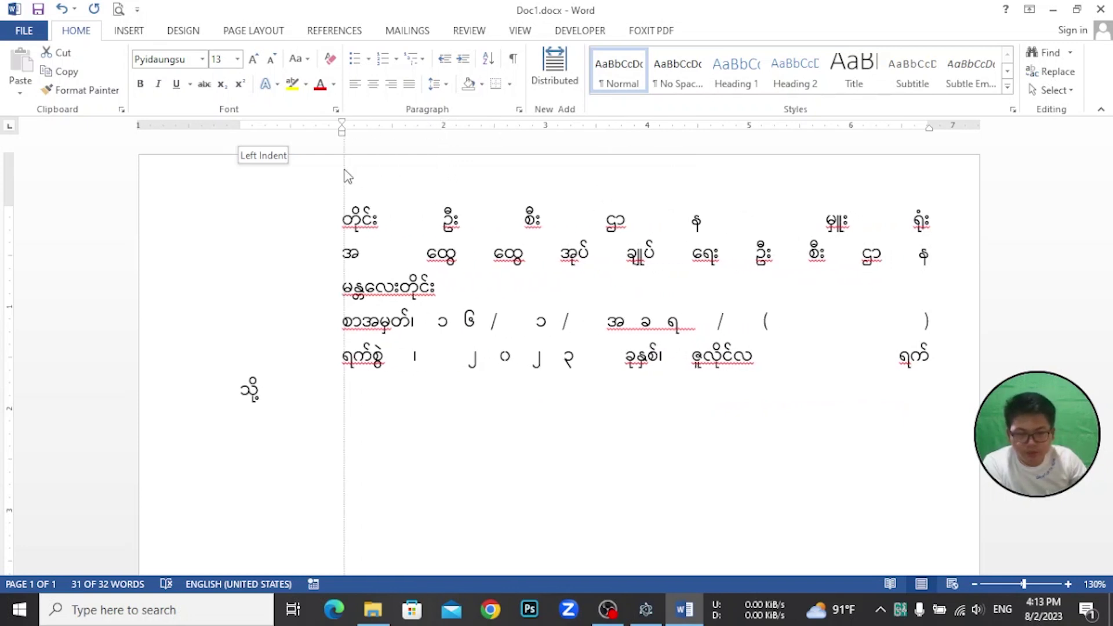
pyautogui.moveTo(346, 175)
pyautogui.mouseDown()
pyautogui.moveTo(672, 192)
pyautogui.moveTo(662, 186)
pyautogui.mouseUp()
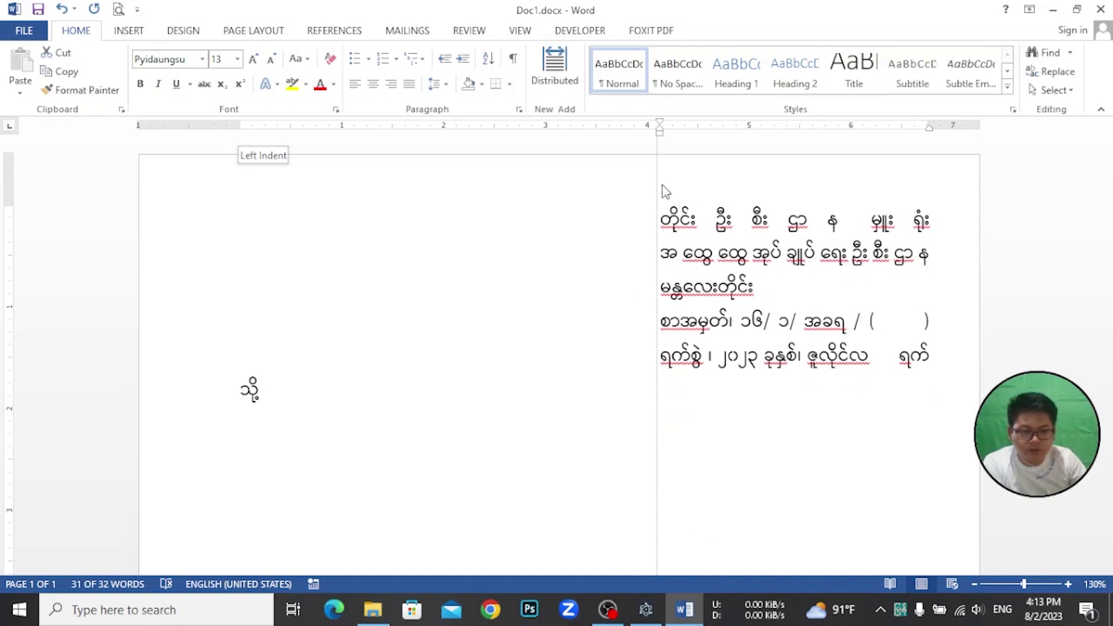
pyautogui.moveTo(665, 191); pyautogui.dragTo(666, 191)
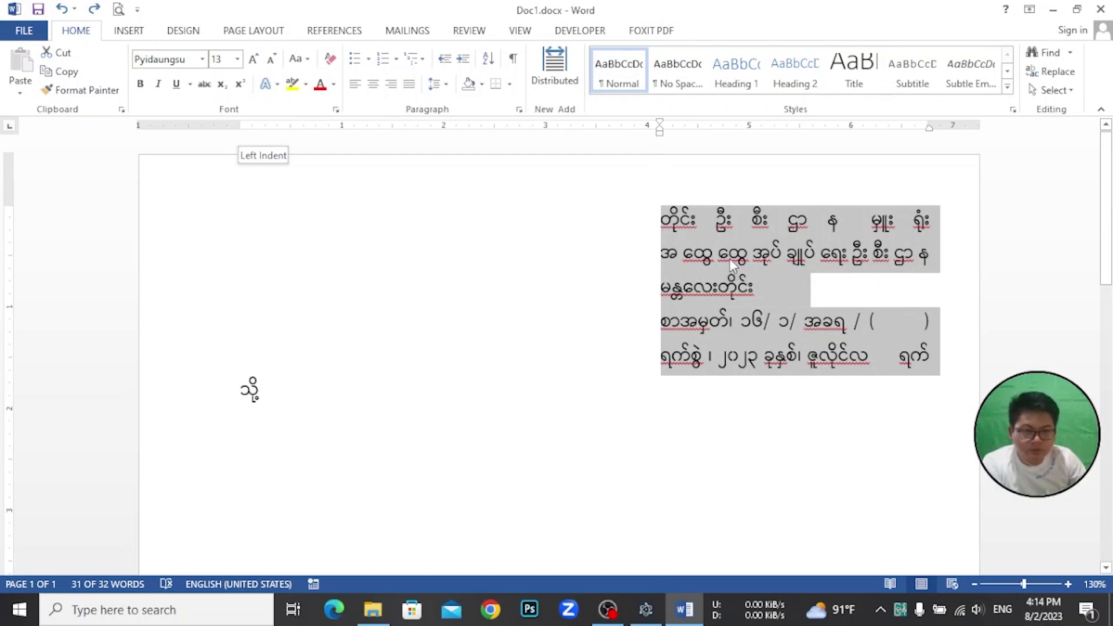
pyautogui.click(763, 231)
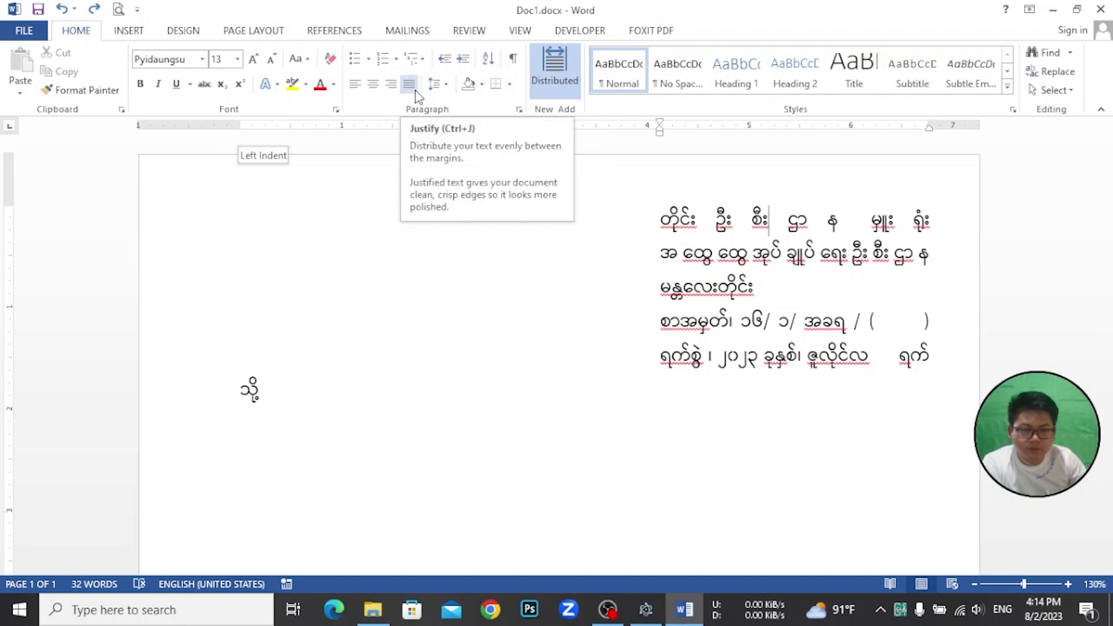
pyautogui.click(554, 77)
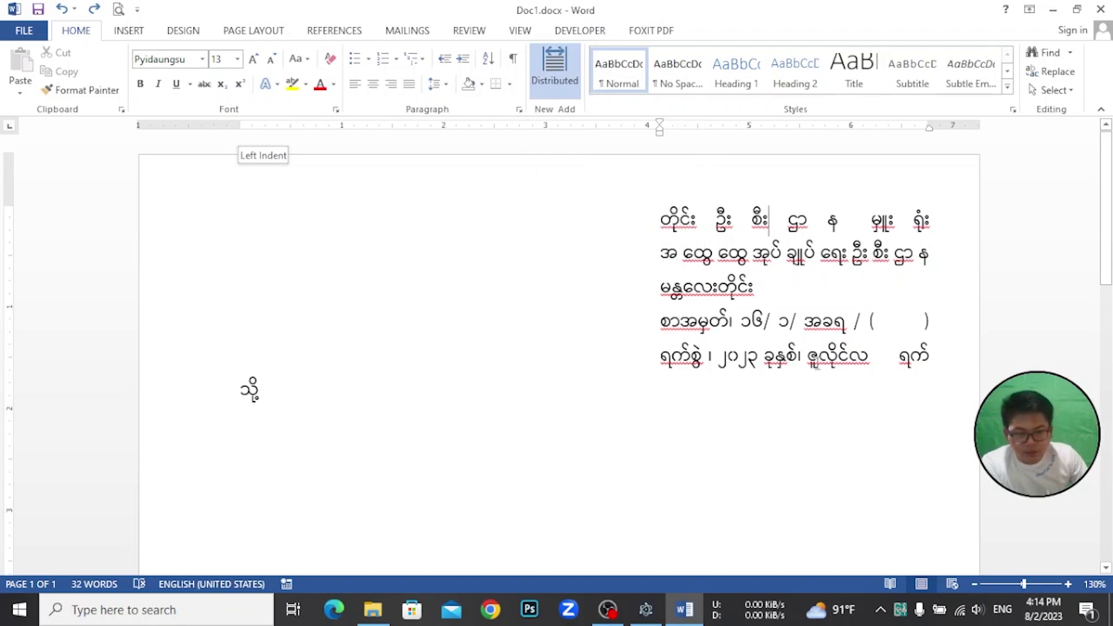
pyautogui.click(691, 356)
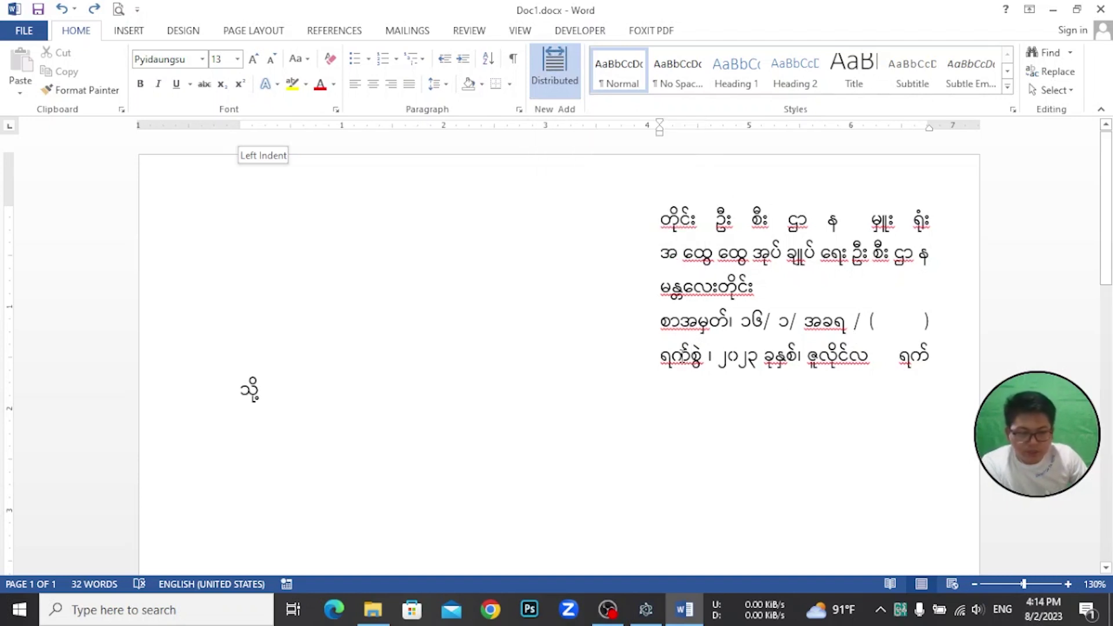
pyautogui.click(658, 358)
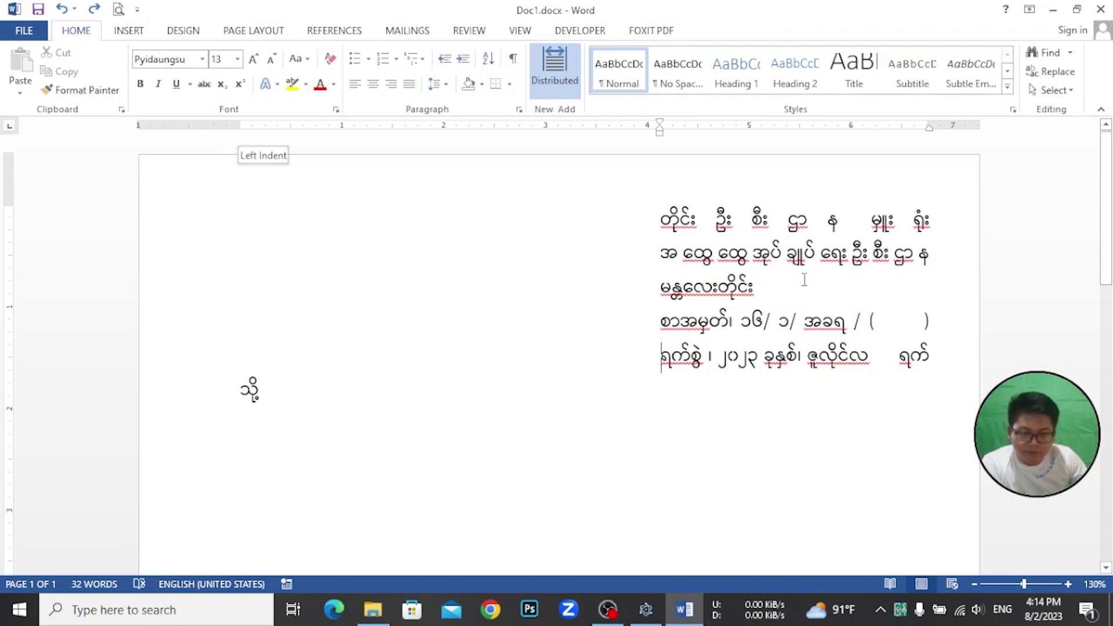
pyautogui.click(374, 399)
pyautogui.click(719, 198)
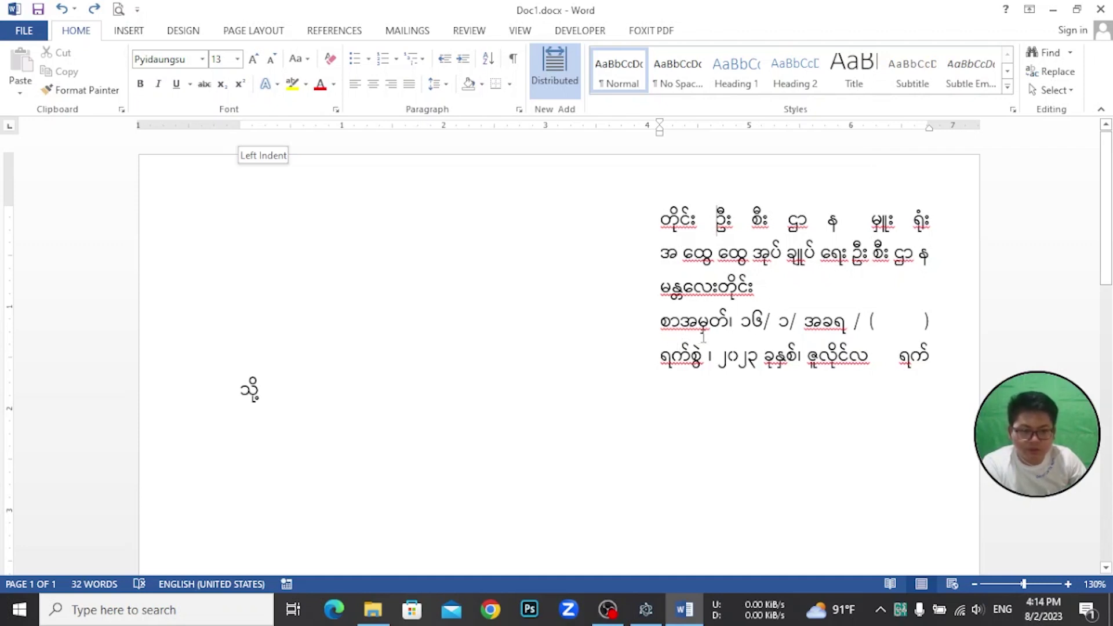
pyautogui.click(394, 413)
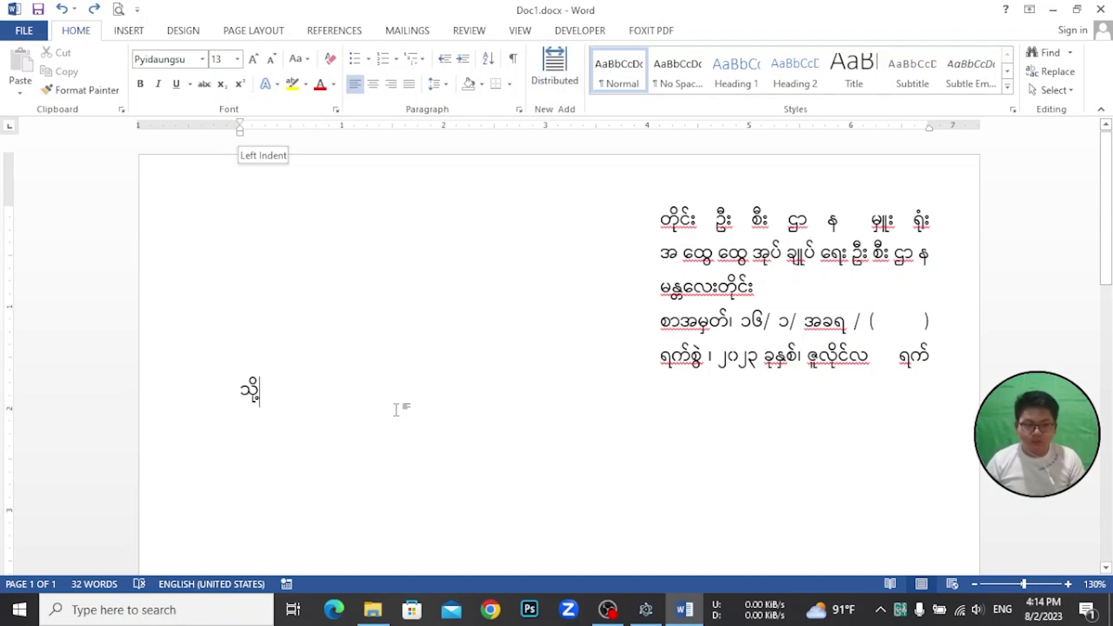
# Add tab-indented lines 'ညွှန်ကြားရေးမှူးချုပ်' and 'အထွေထွေအုပ်ချုပ်ရေးဦးစီးဌာန' below 'သို့'
pyautogui.press('Return')
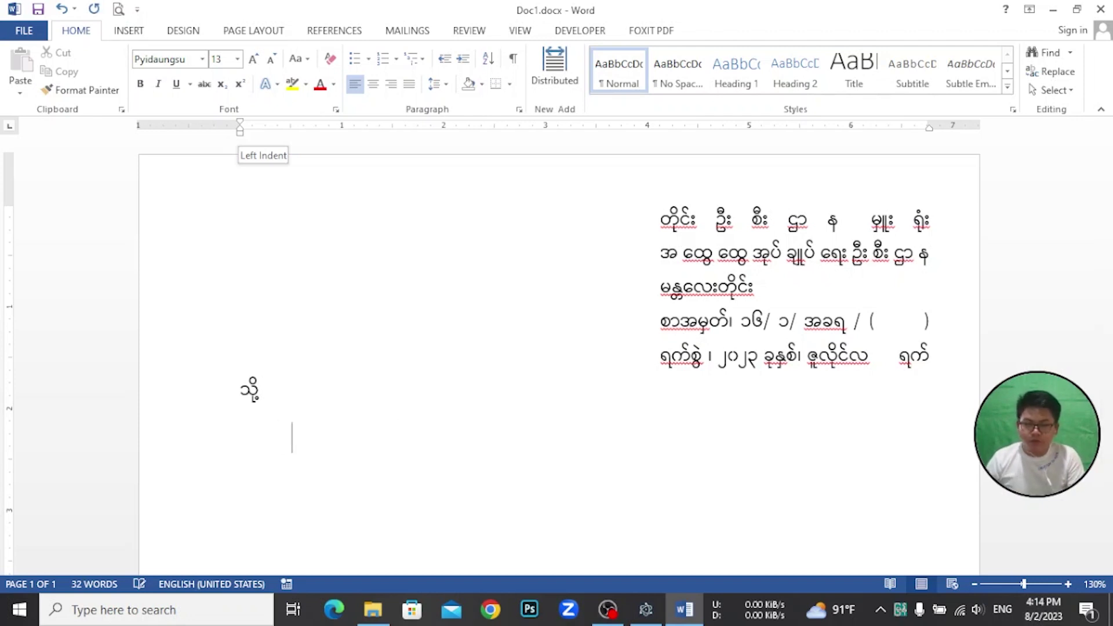
pyautogui.press('Tab')
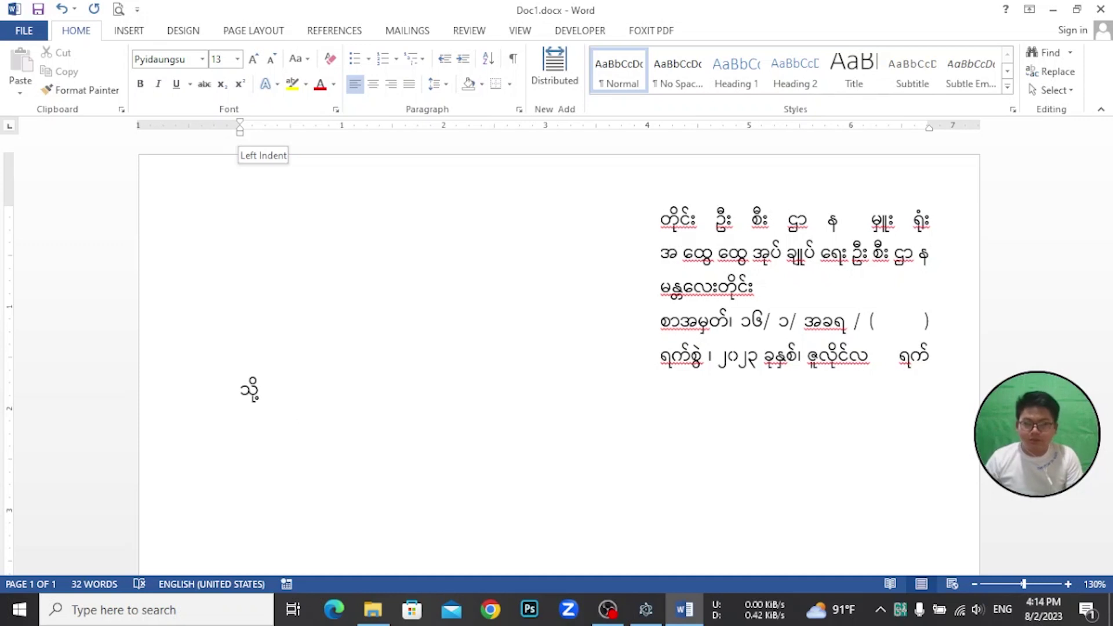
pyautogui.write('ညွ')
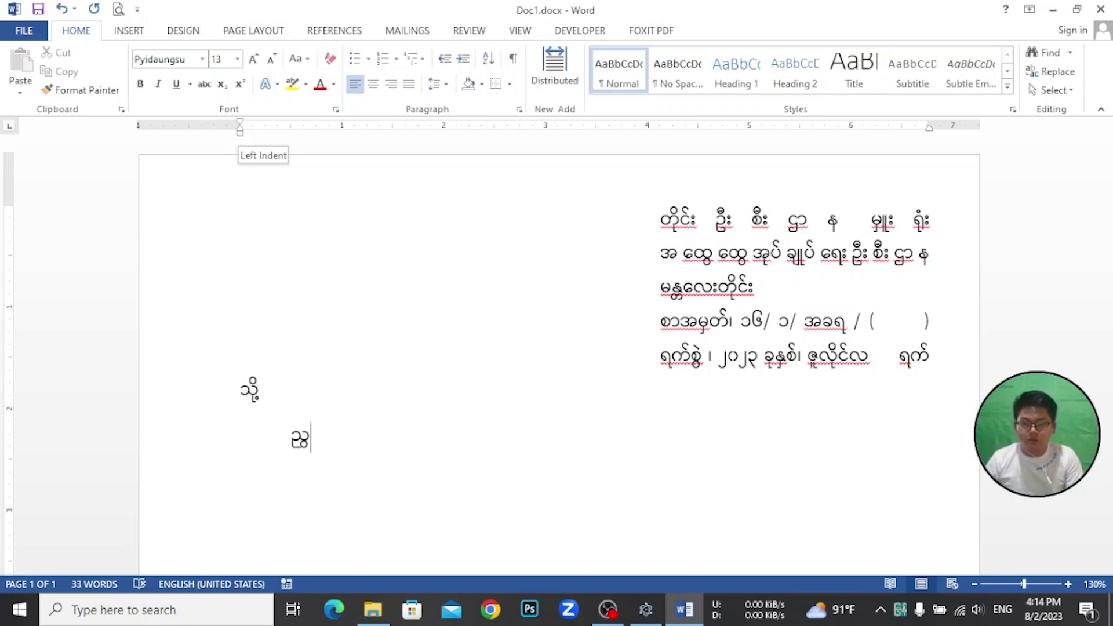
pyautogui.write('န်ကြားေရး')
pyautogui.write('မှူးချုပ်')
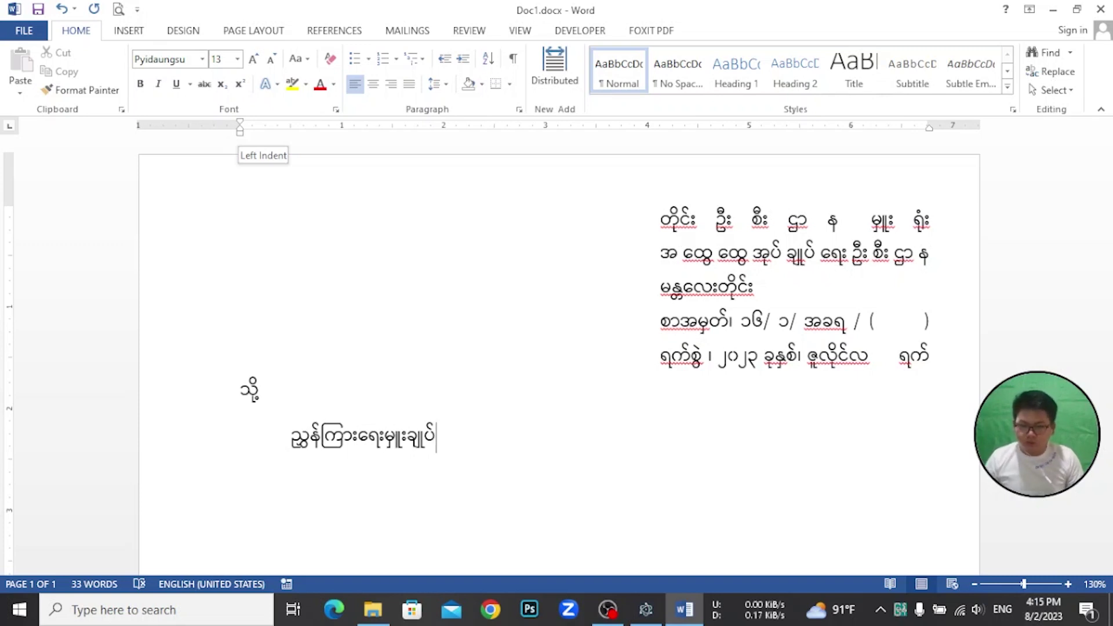
pyautogui.press('Return')
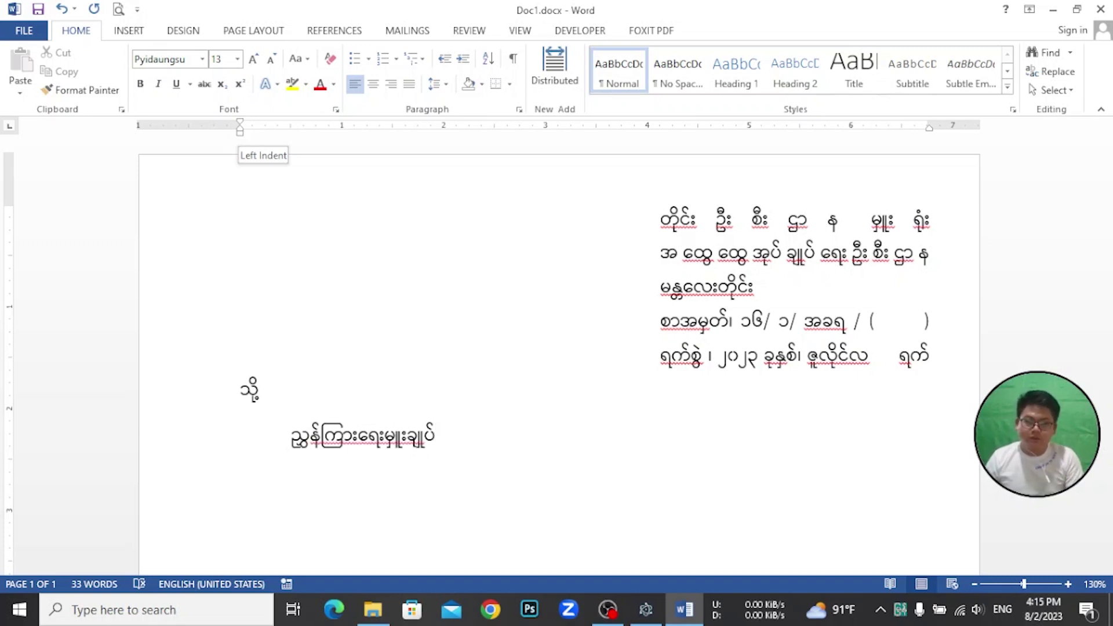
pyautogui.write('အထေ')
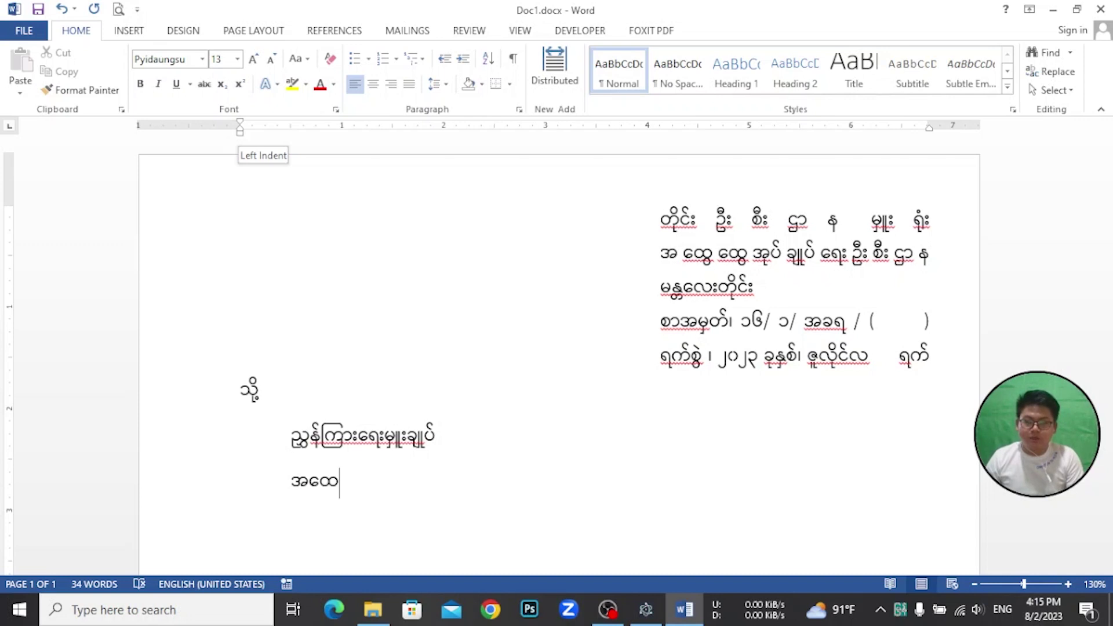
pyautogui.write('ထေွအုပ်ချုပ်ေရးဦးစီးဌာန')
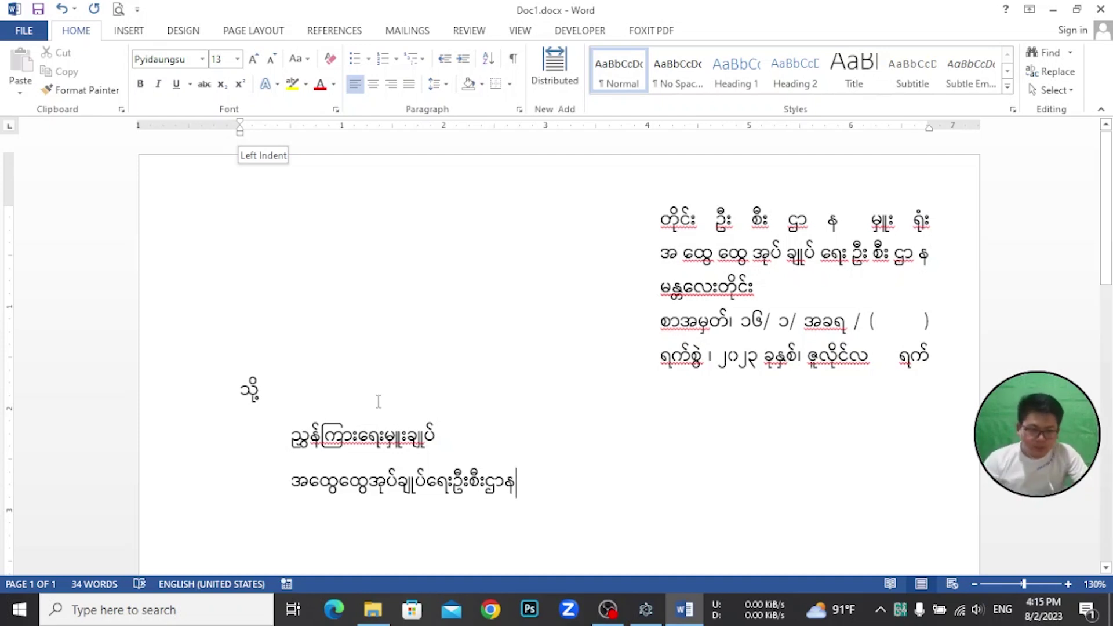
pyautogui.click(407, 436)
pyautogui.scroll(-3, 394, 436)
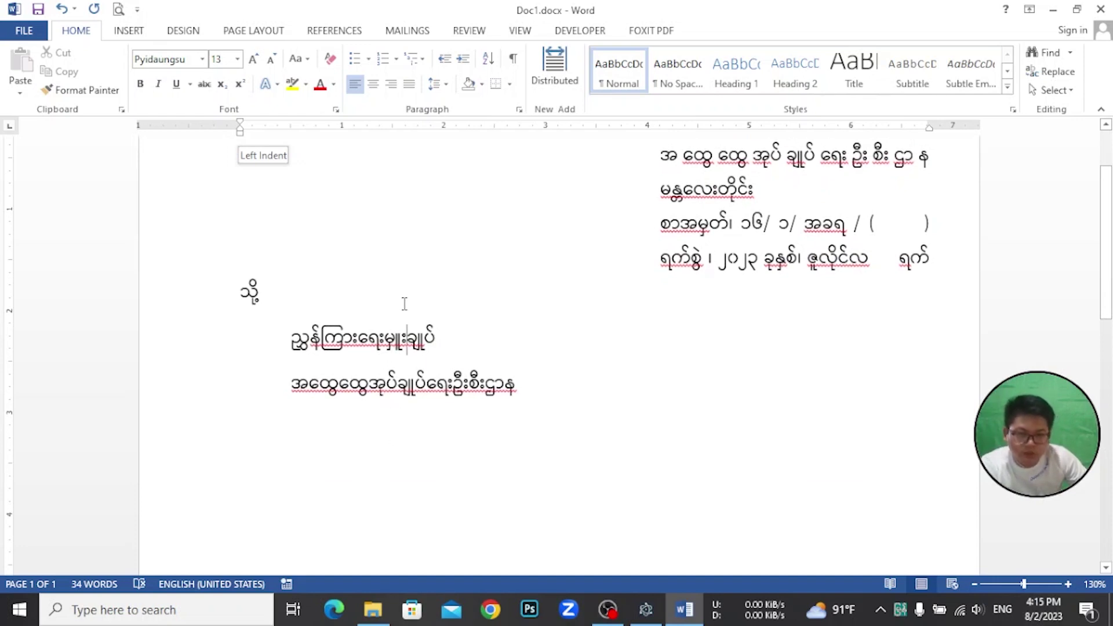
# Cut the spacing after the သို့ and two addressee lines from 8 pt to 0 pt, then start a new line
pyautogui.moveTo(240, 290); pyautogui.dragTo(529, 383)
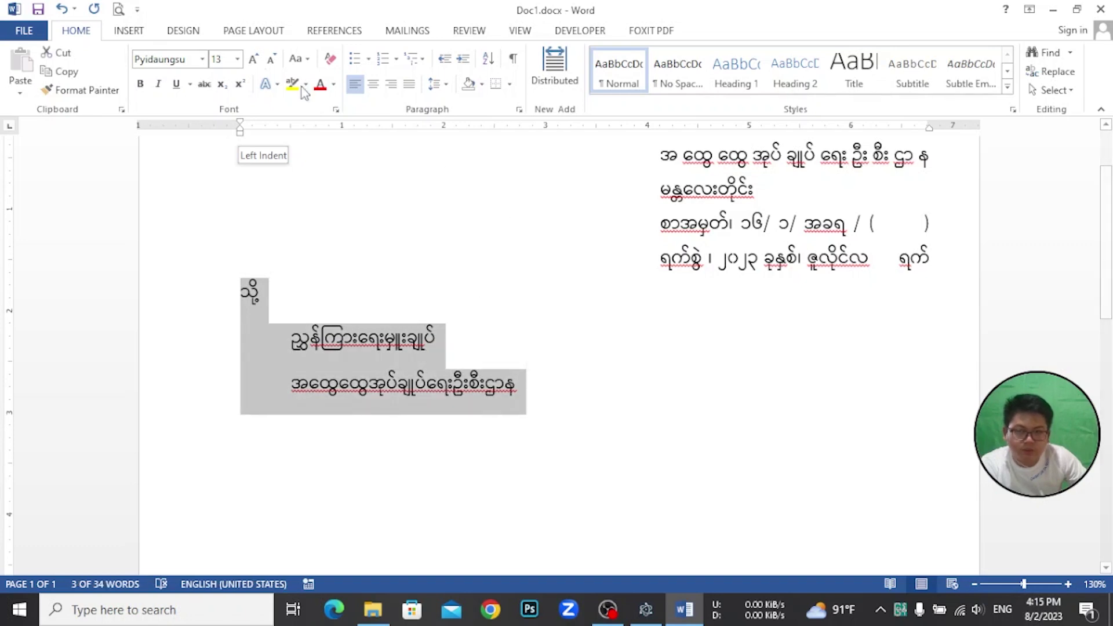
pyautogui.click(241, 32)
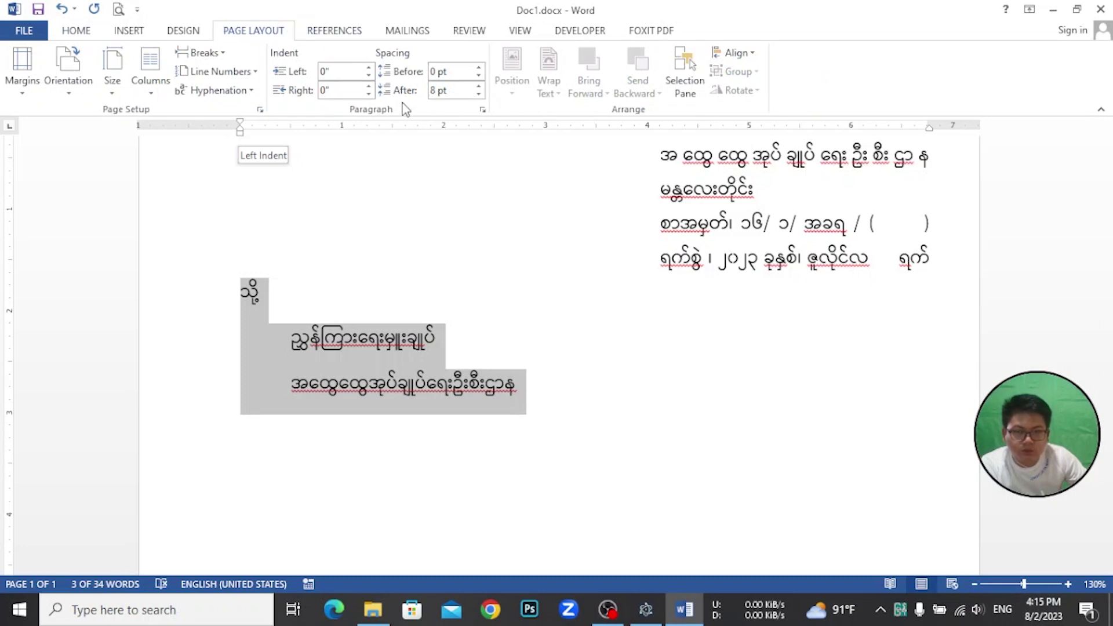
pyautogui.click(479, 94)
pyautogui.click(479, 94)
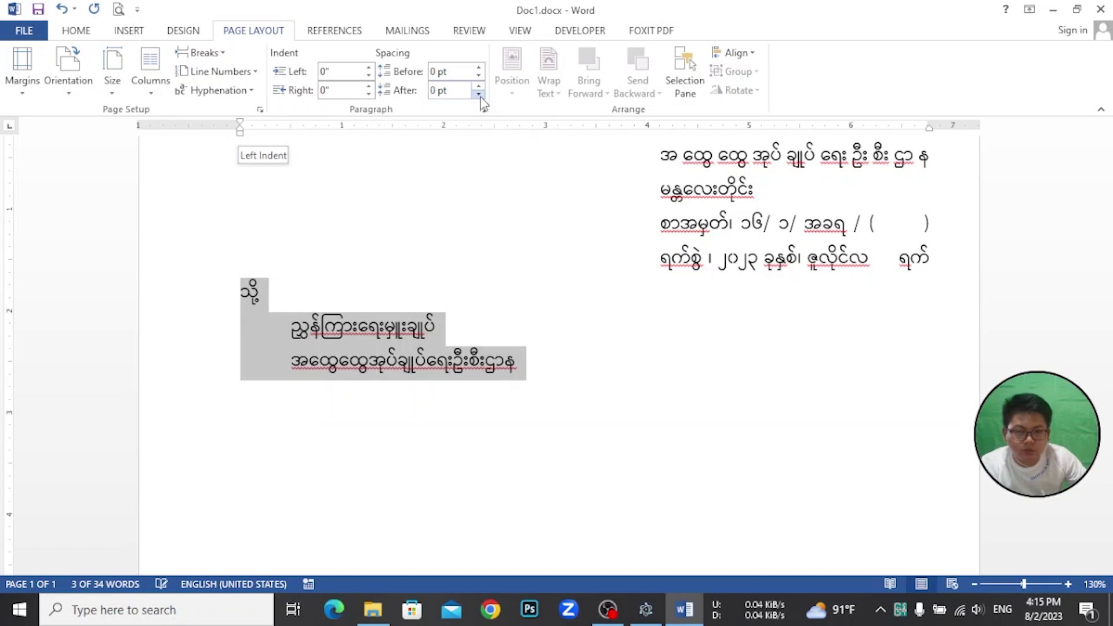
pyautogui.click(557, 361)
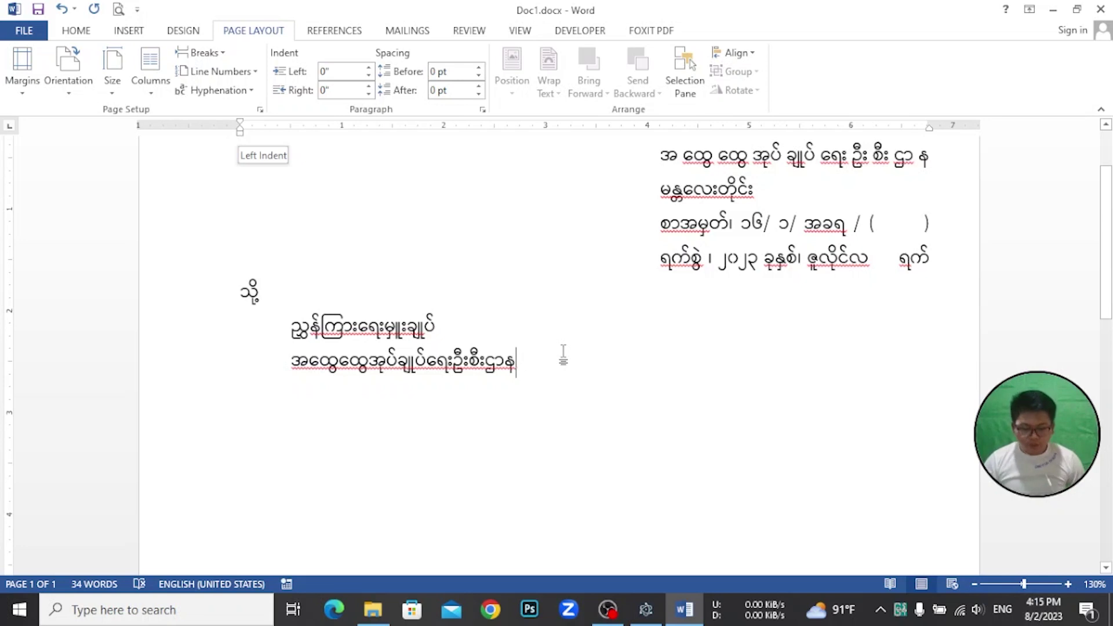
pyautogui.press('Return')
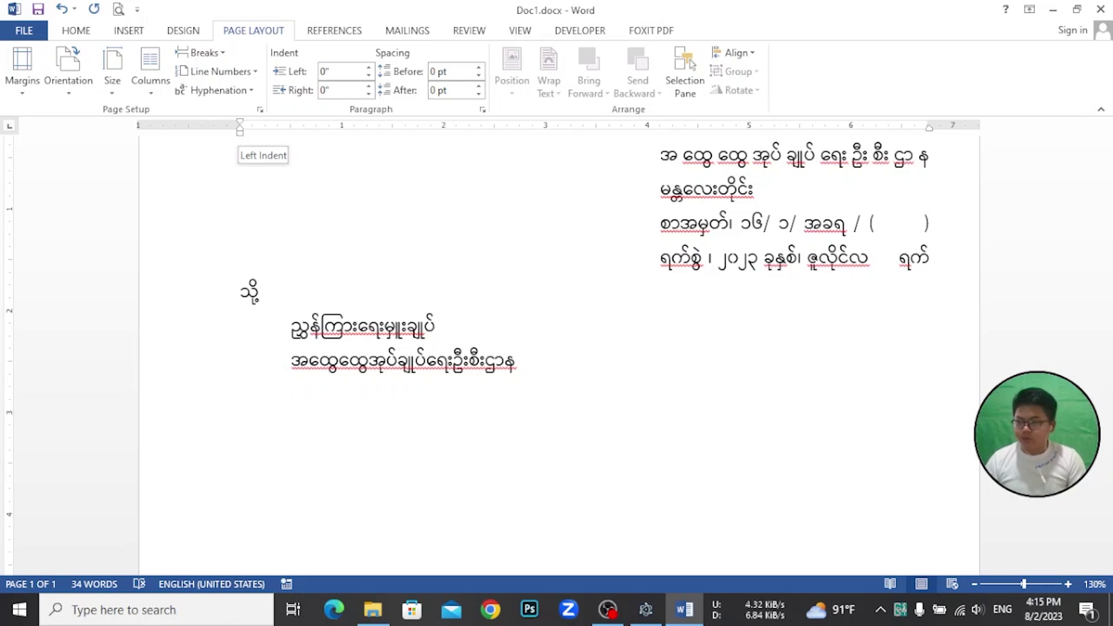
# Type the subject label အကြောင်းအရာ။ at the left margin, followed by a tab gap
pyautogui.write('အကြောင်းအရာ')
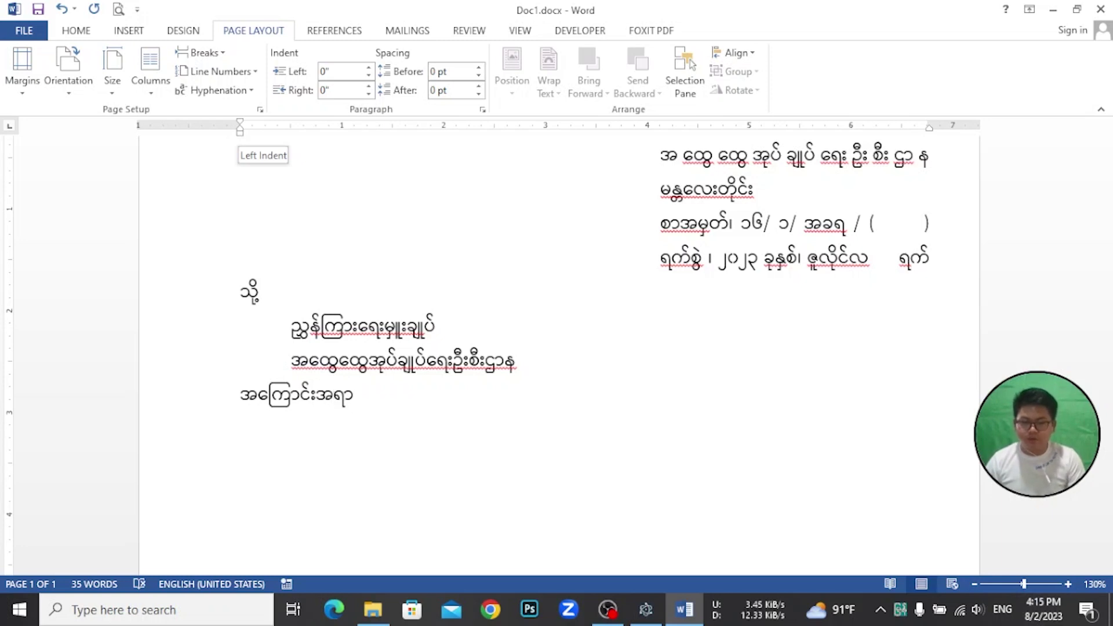
pyautogui.write('။')
pyautogui.press('Tab')
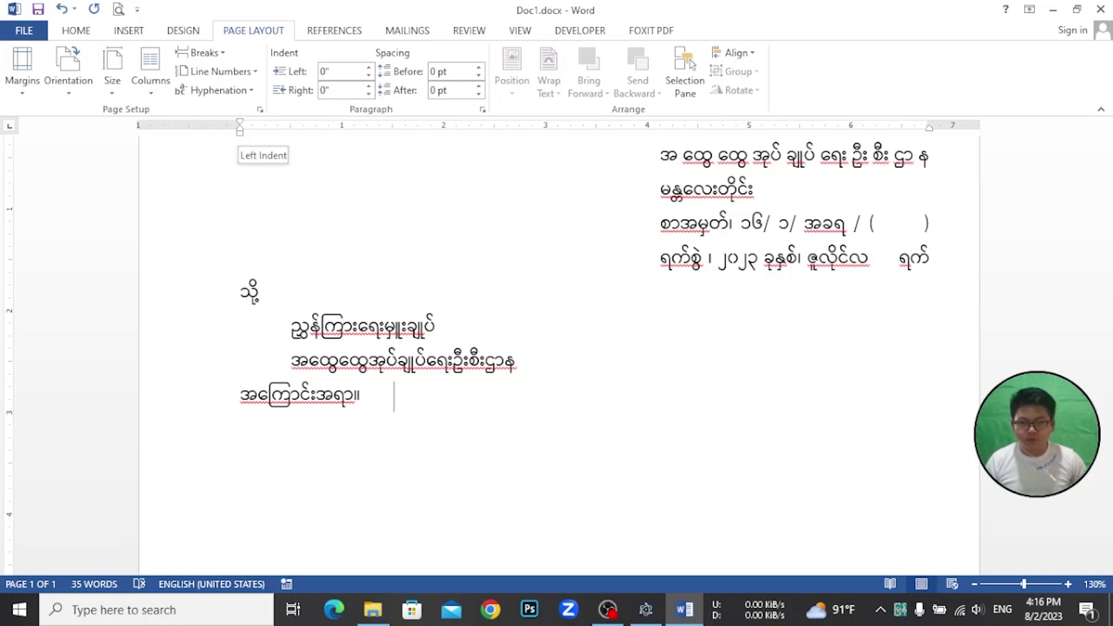
pyautogui.click(74, 30)
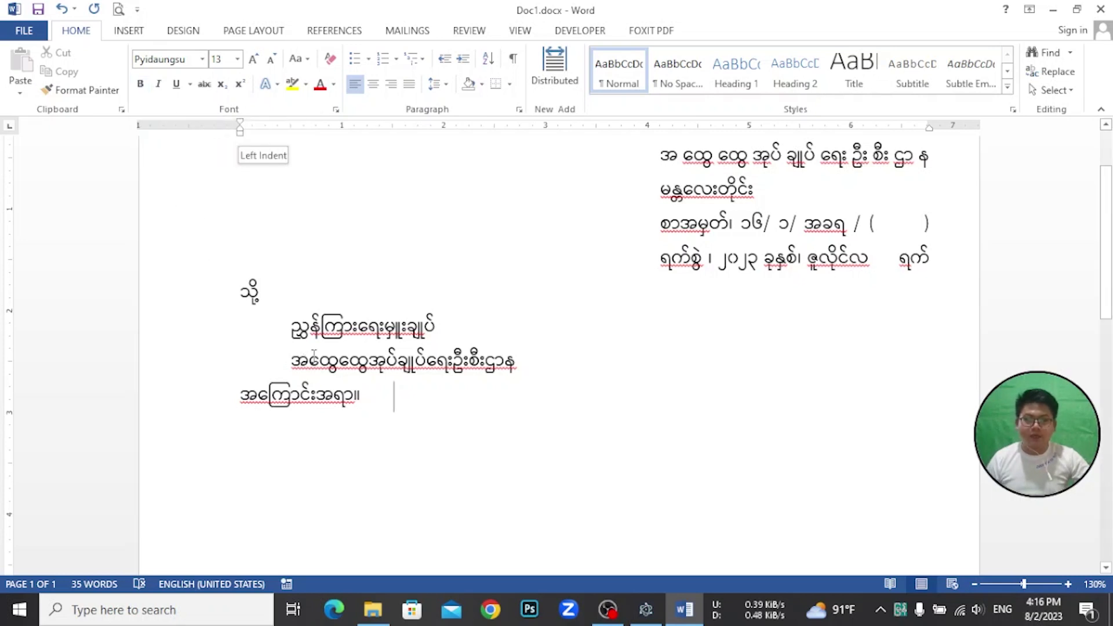
# Type the bold subject text လစ်လပ်လျှက်ရှိသော မြို့နယ်စည်ပင်သာယာရေးအုပ်ချုပ်ရေးမှူးနေရာများတွင် after the label
pyautogui.click(140, 84)
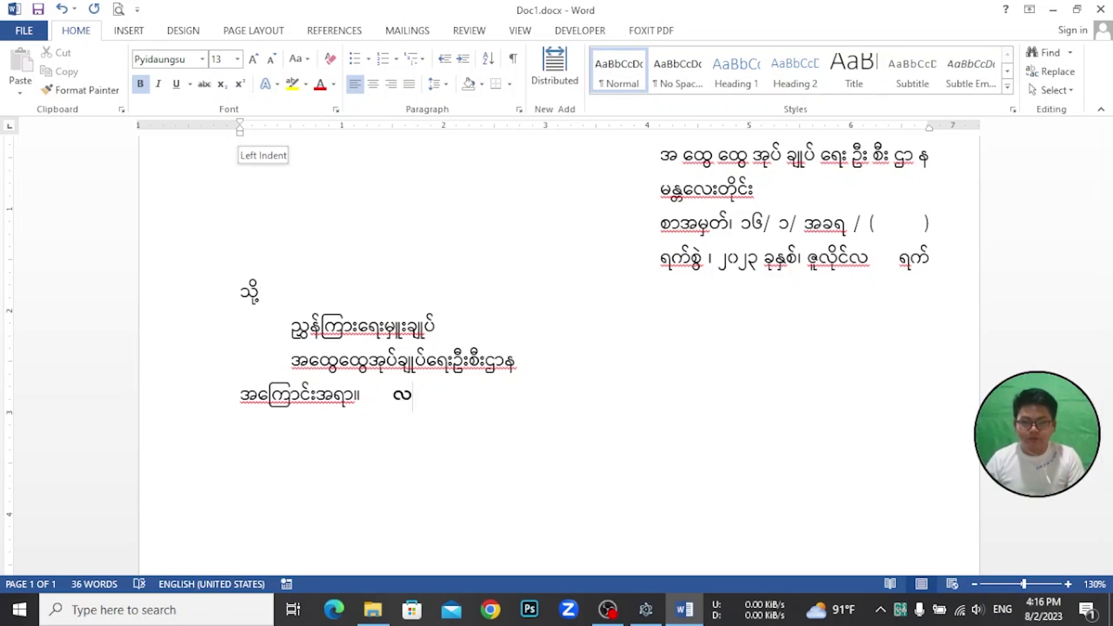
pyautogui.write('စ်လပ်လျှက်')
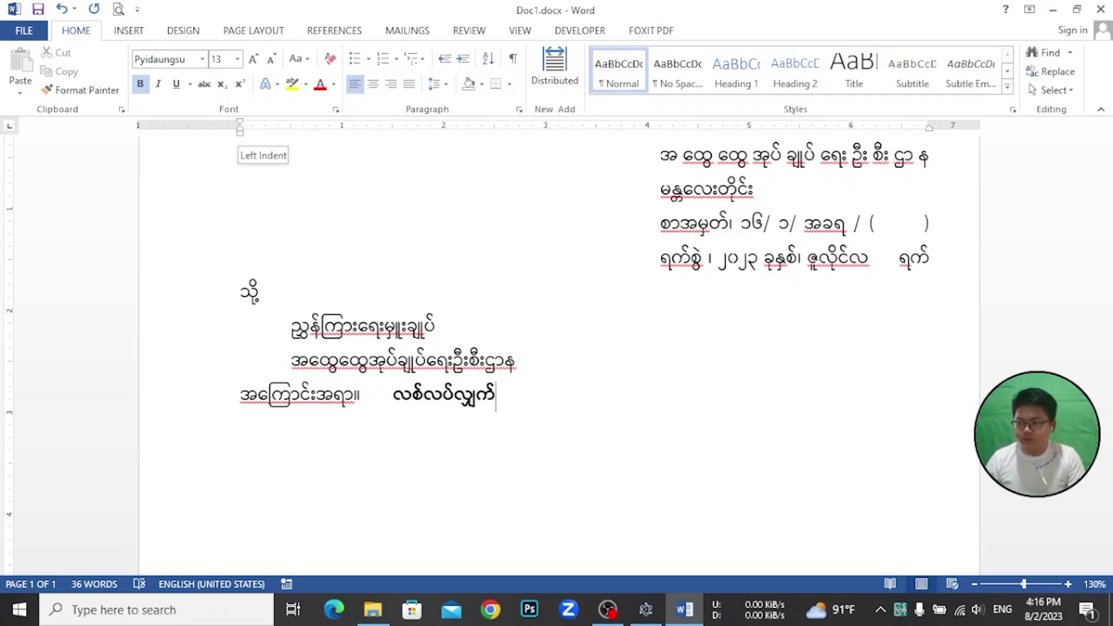
pyautogui.write('ရှိသော')
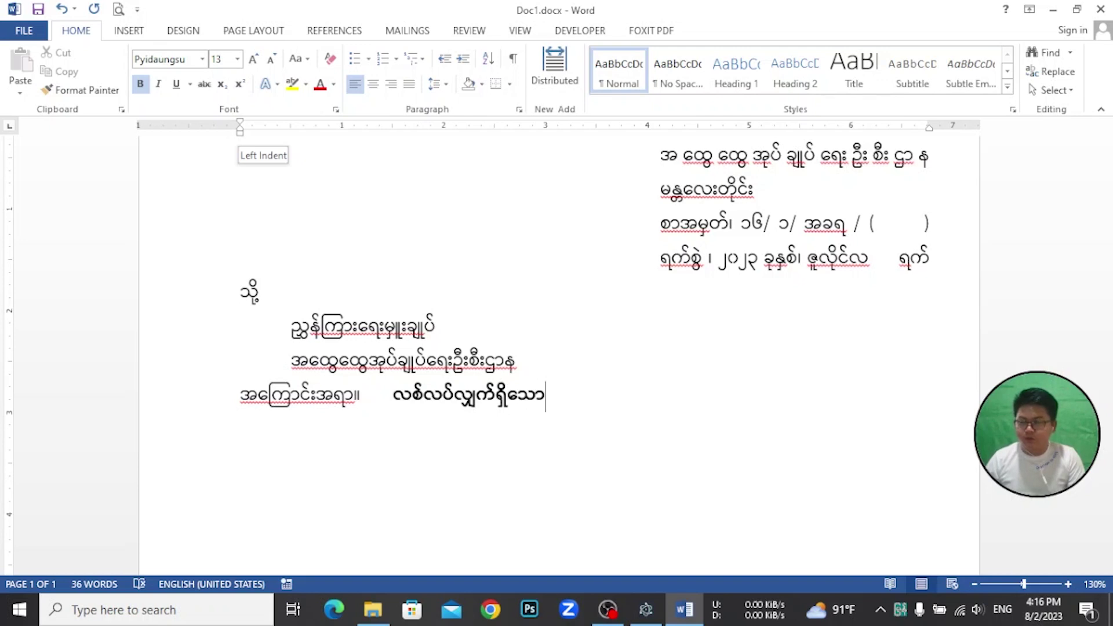
pyautogui.write(' မြို့နယ်')
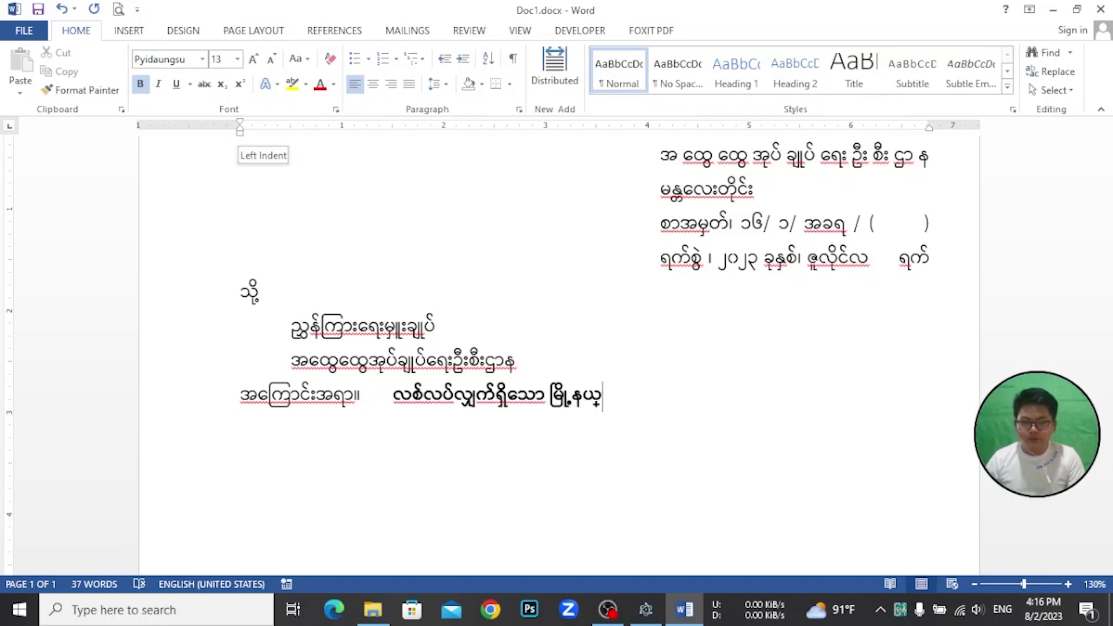
pyautogui.write('စည်ပင်သာဘာ')
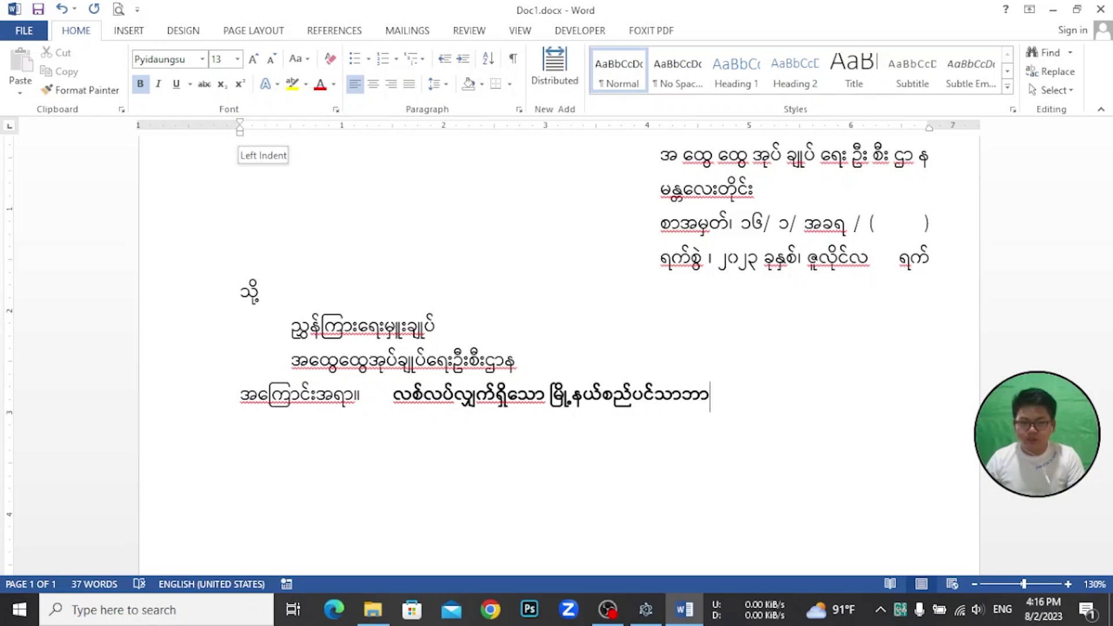
pyautogui.press('BackSpace')
pyautogui.press('BackSpace')
pyautogui.write('ာ')
pyautogui.write('ယာရေး')
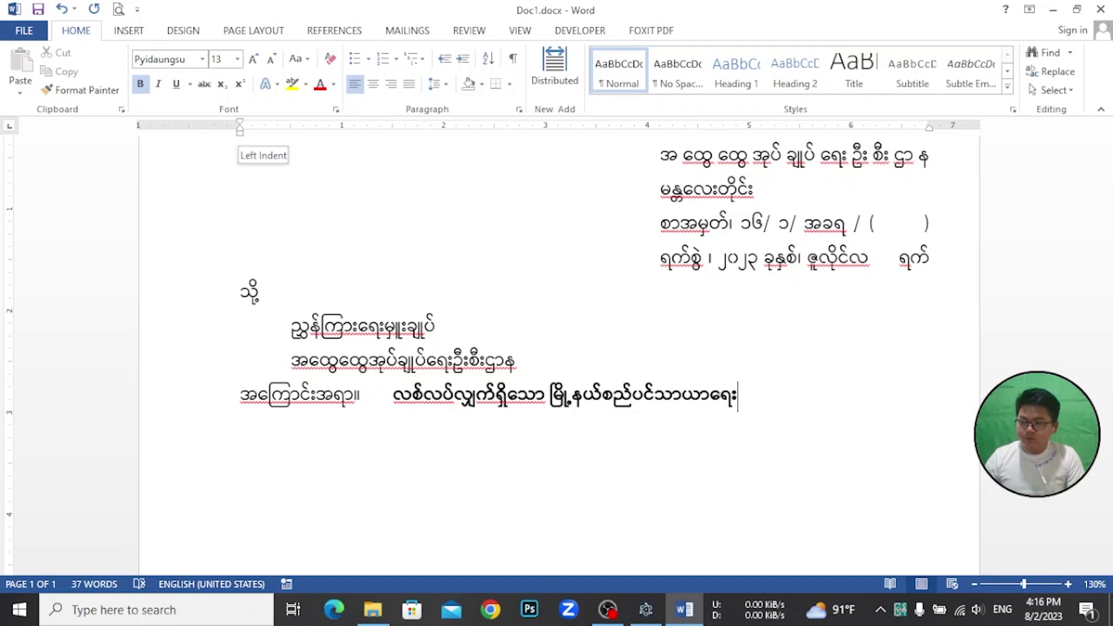
pyautogui.write('အုပ်ချုပ်ေရးမှုး')
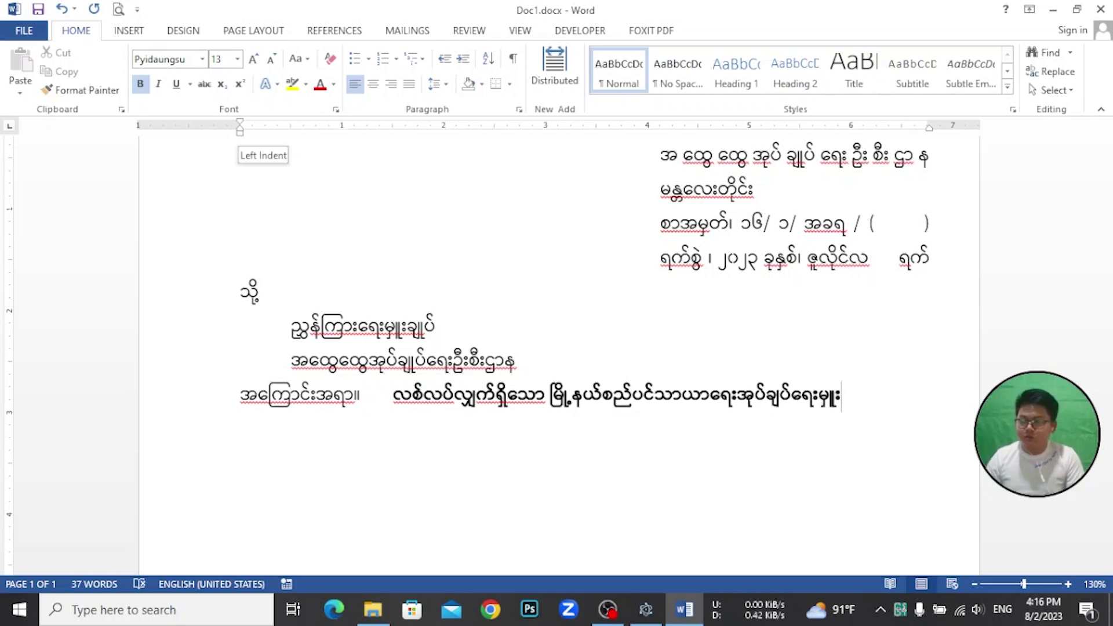
pyautogui.write('နေ')
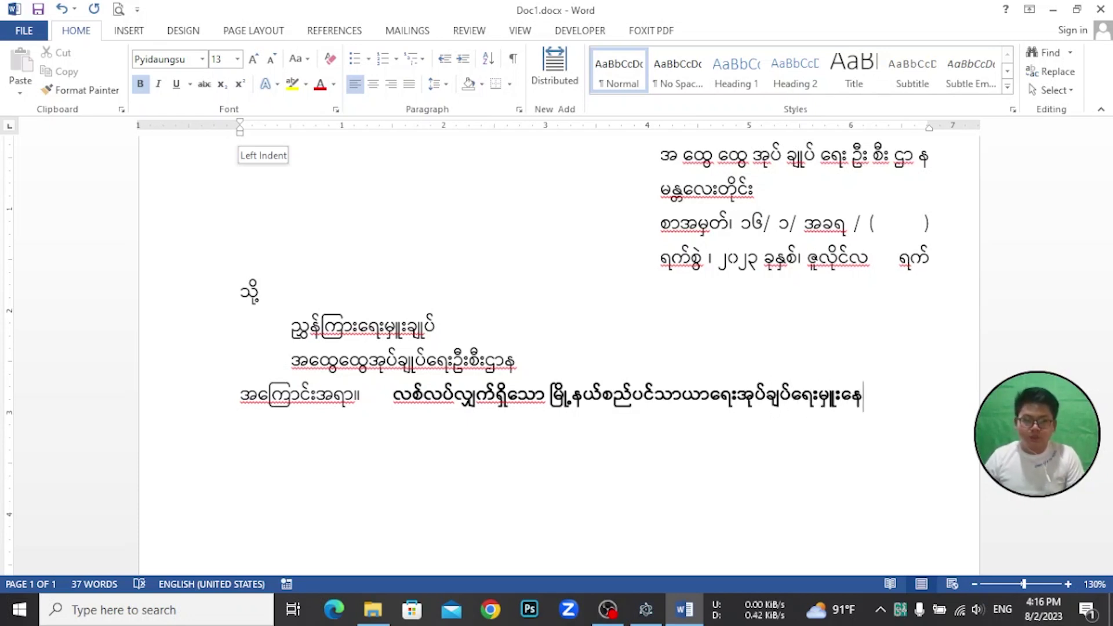
pyautogui.write('ရာများ')
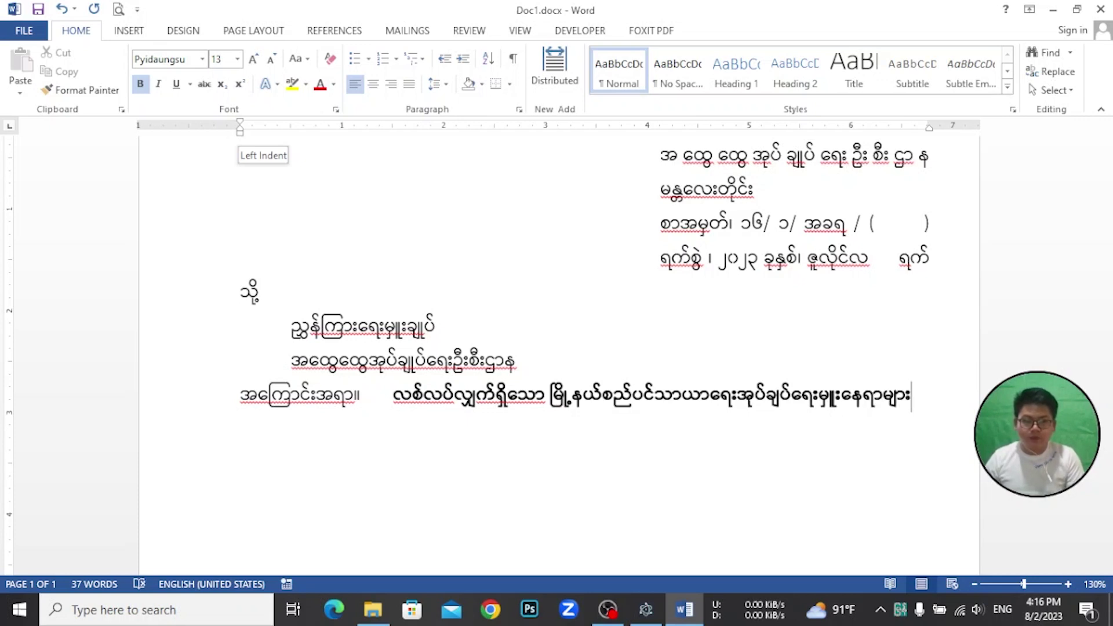
pyautogui.write('တ')
pyautogui.write('င်')
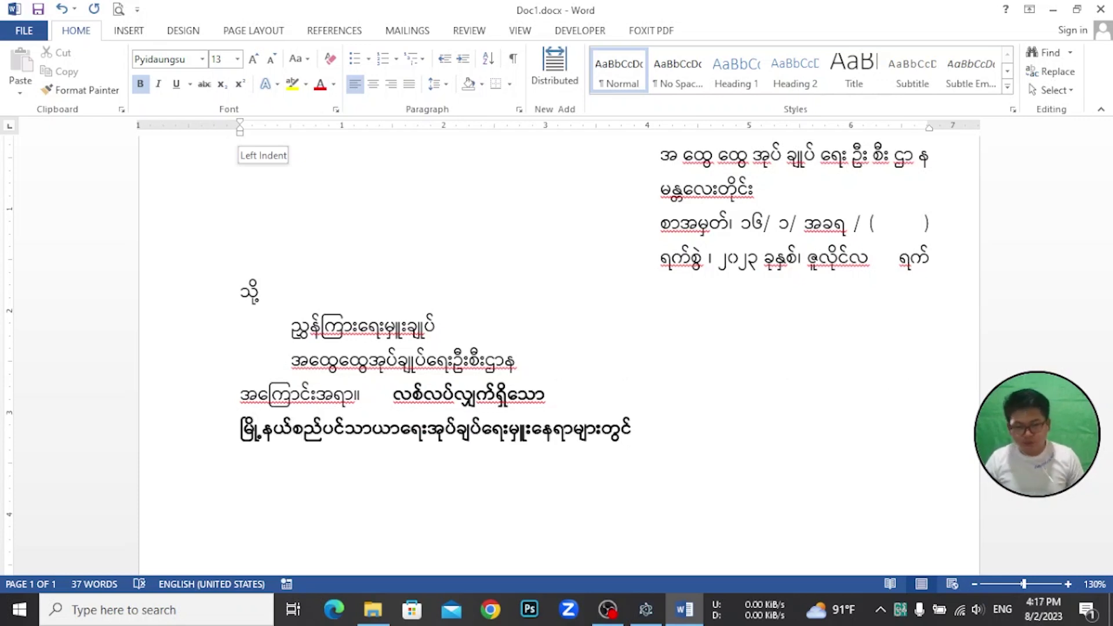
pyautogui.press('Left')
pyautogui.press('Left')
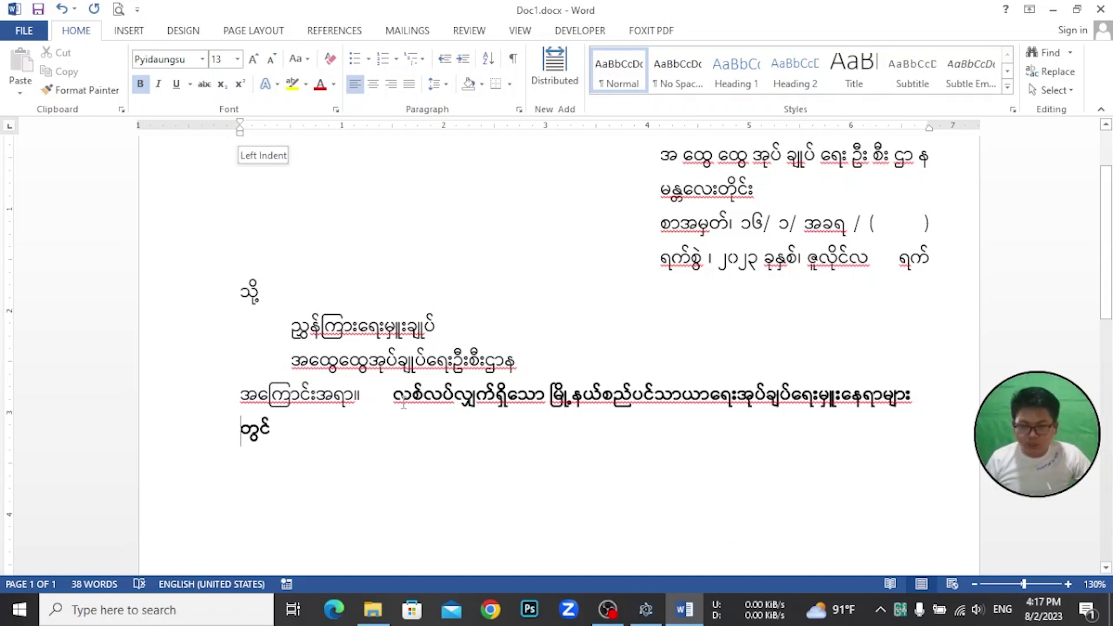
pyautogui.click(396, 399)
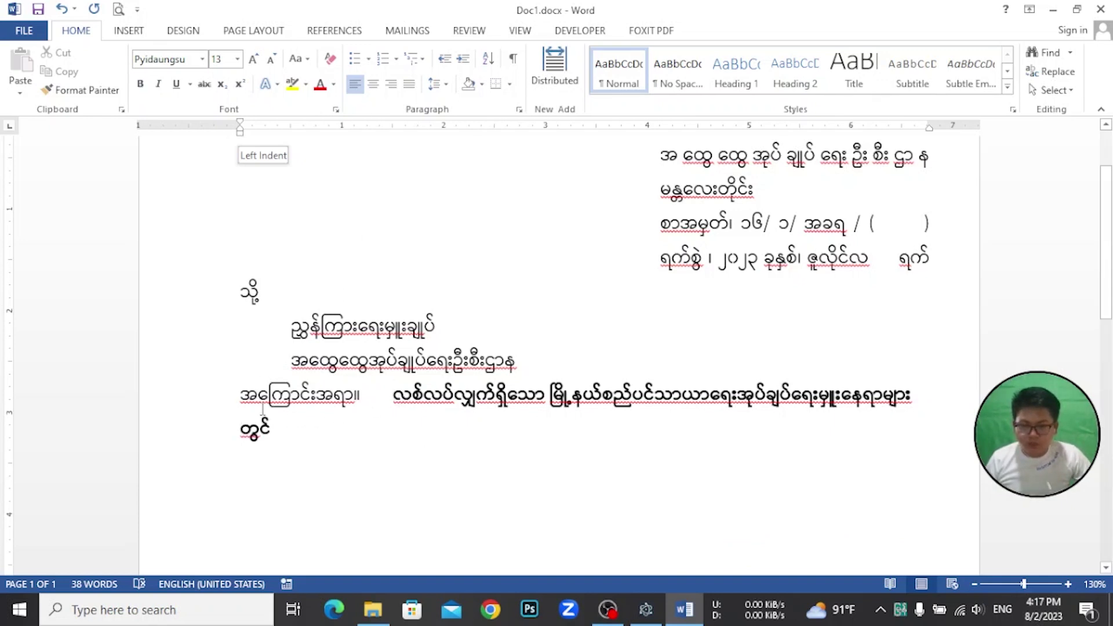
pyautogui.moveTo(242, 395); pyautogui.dragTo(280, 427)
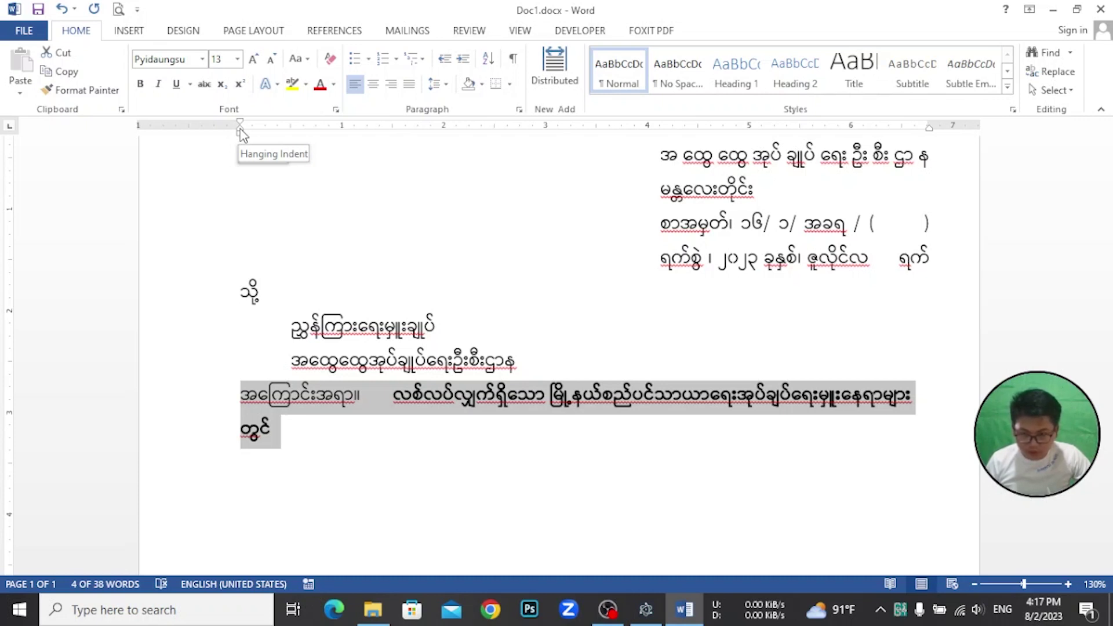
# Move the subject paragraph's left indent to about 1.5" so the wrapped line aligns under the bold text
pyautogui.moveTo(242, 133); pyautogui.dragTo(242, 135)
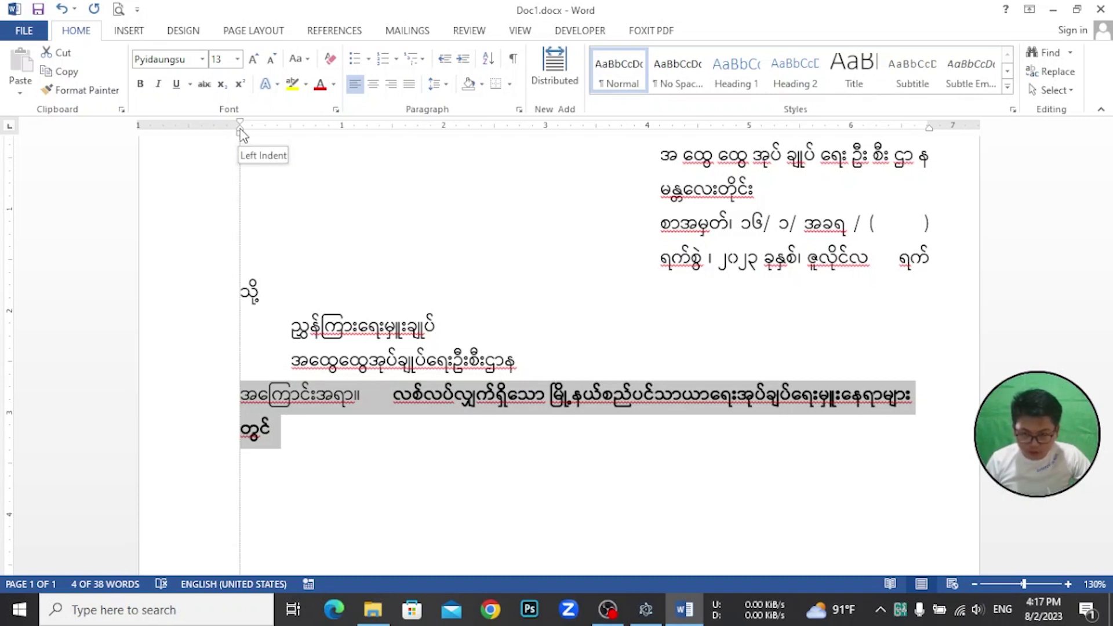
pyautogui.moveTo(242, 134); pyautogui.dragTo(397, 149)
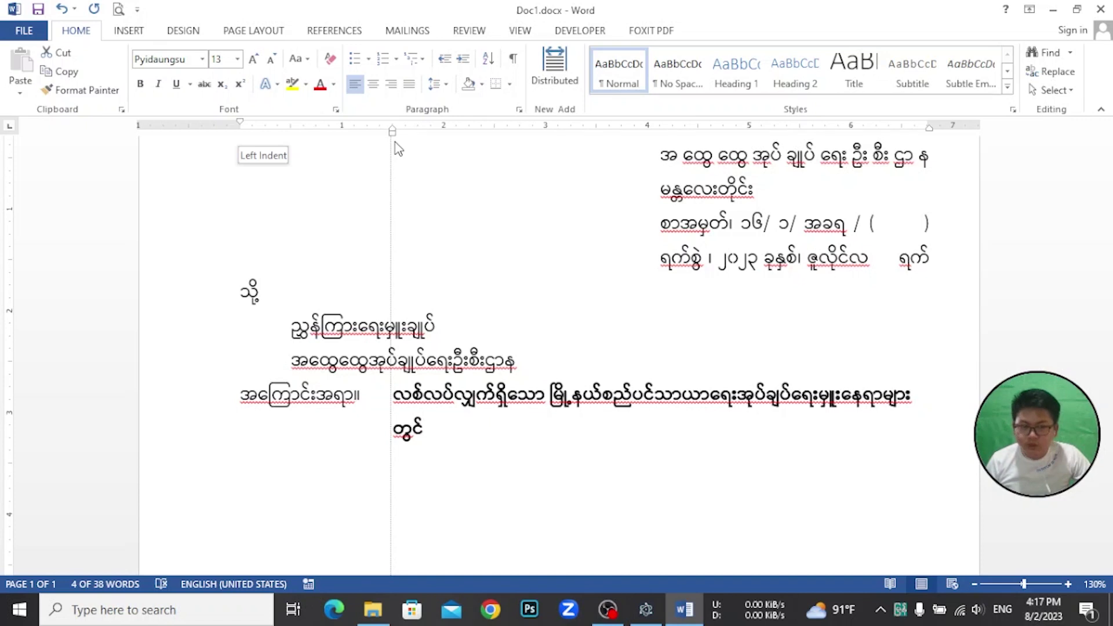
pyautogui.moveTo(397, 150); pyautogui.dragTo(398, 146)
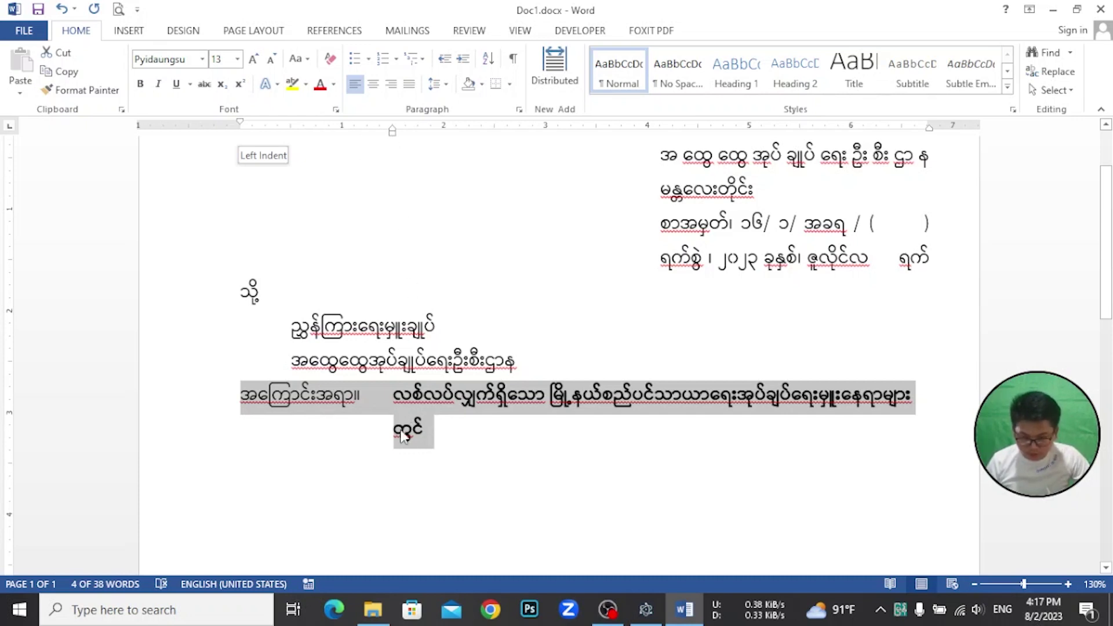
# Justify the subject paragraph
pyautogui.click(434, 431)
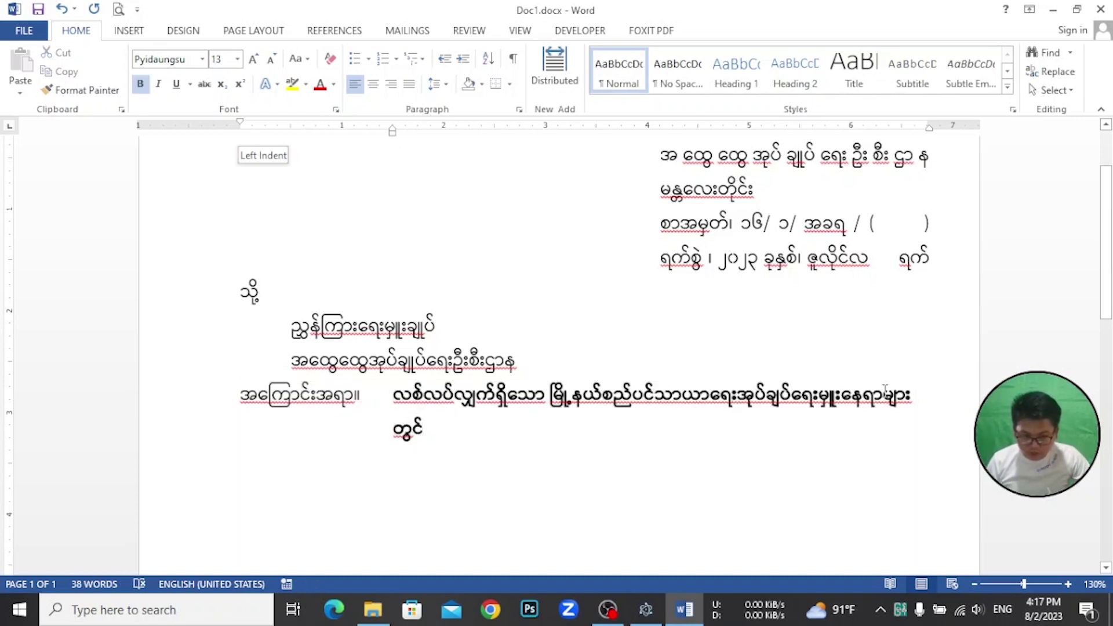
pyautogui.click(919, 398)
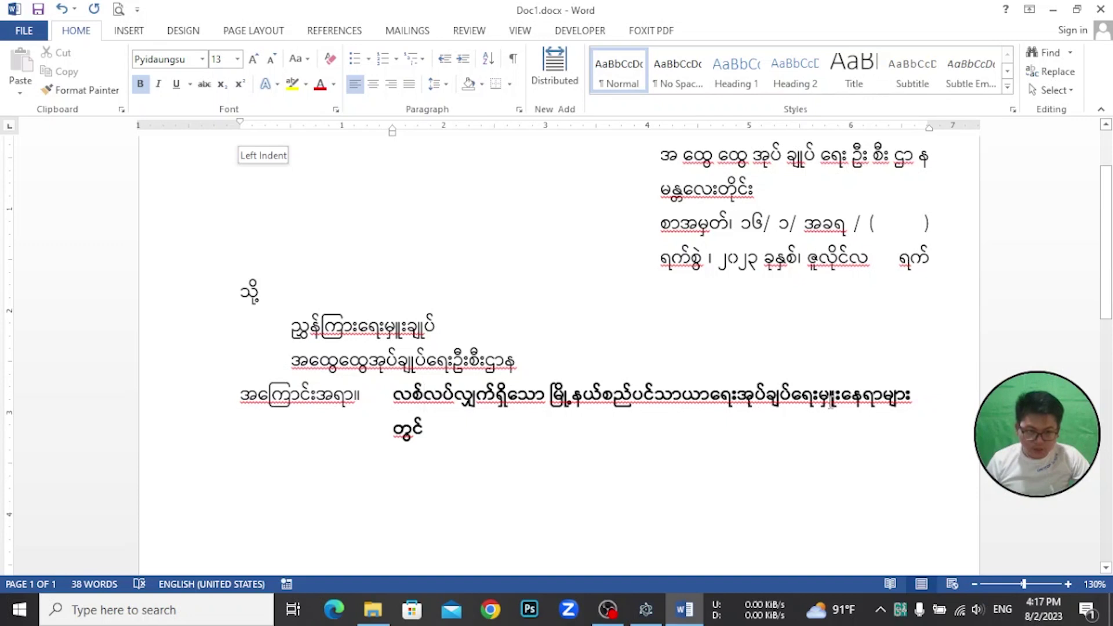
pyautogui.click(411, 85)
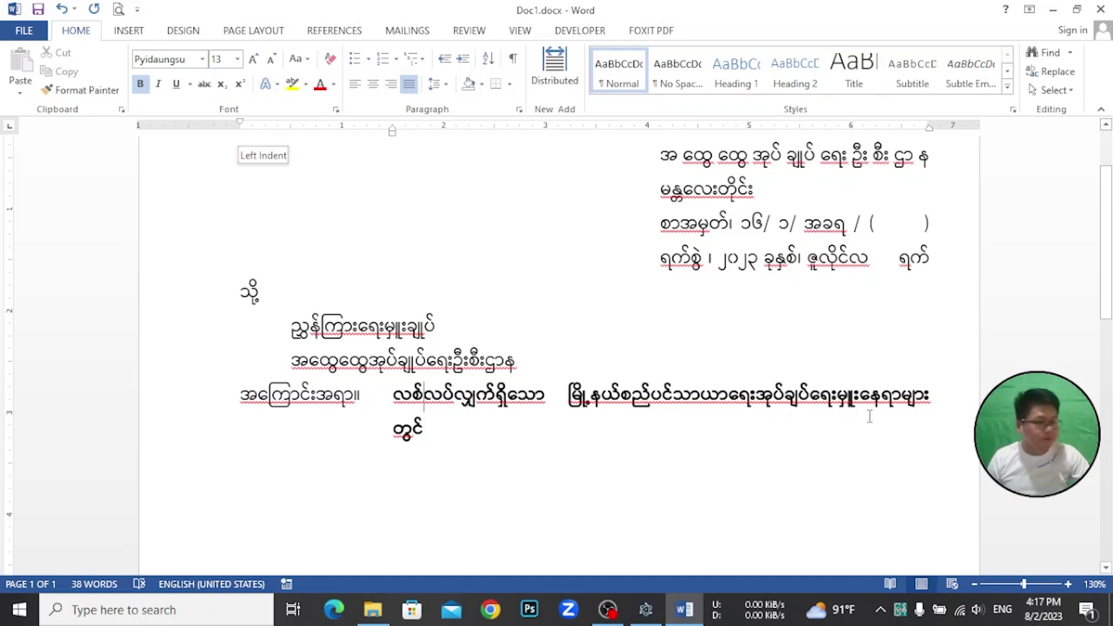
# Append ဖြည့်စွက်ခန့်ထားပေးရေး after တွင် on the subject's second line, then start a new line
pyautogui.click(469, 433)
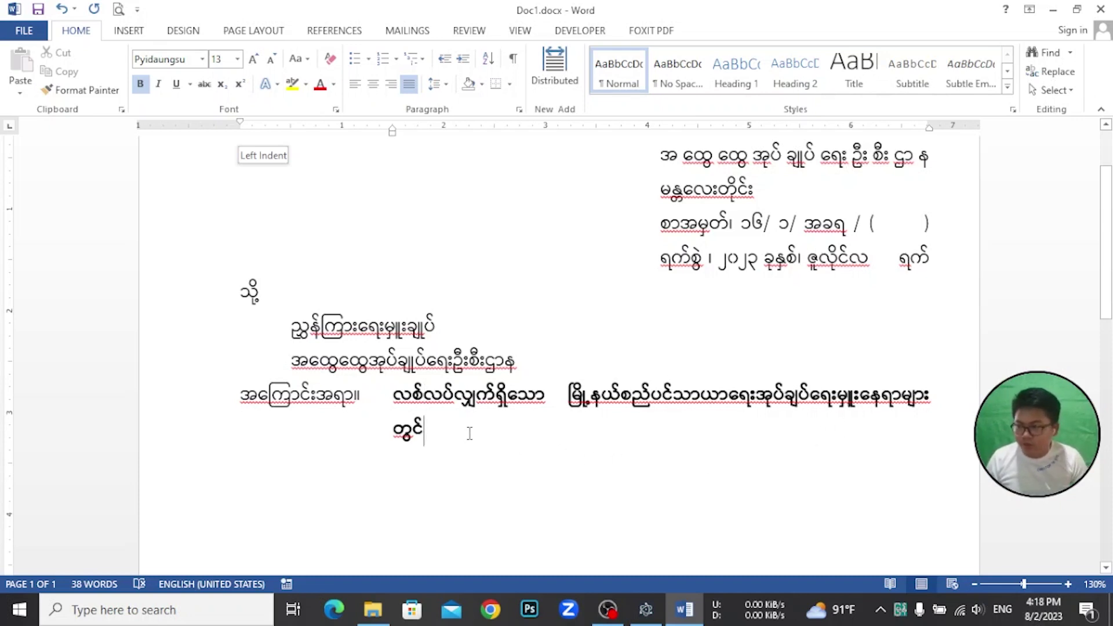
pyautogui.write('ဖည')
pyautogui.press('BackSpace')
pyautogui.press('BackSpace')
pyautogui.press('BackSpace')
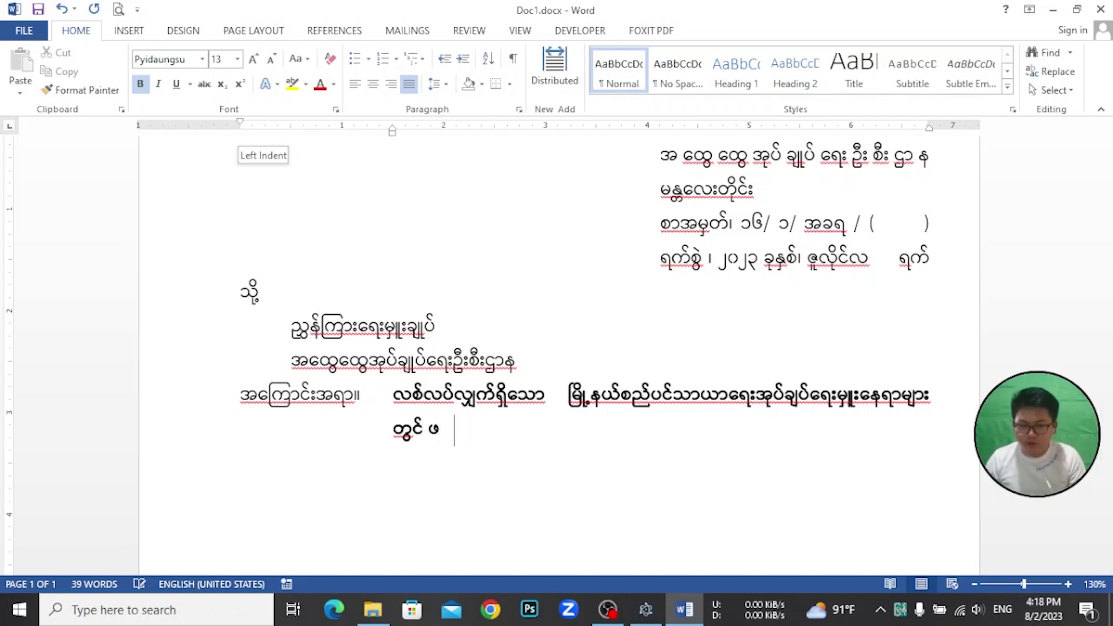
pyautogui.write('ြည့်')
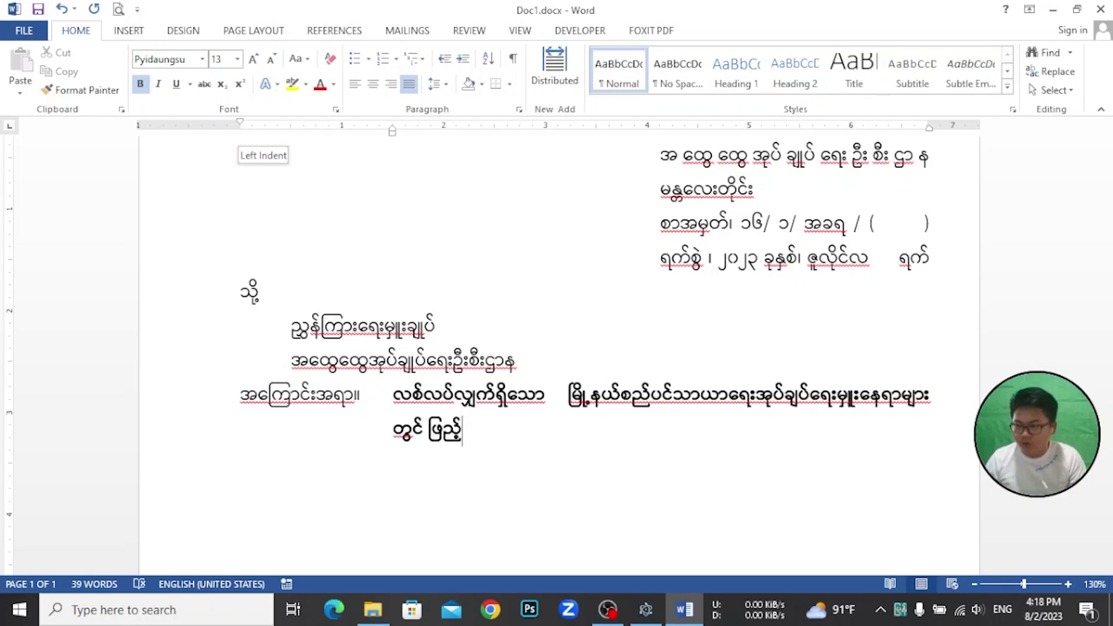
pyautogui.write('စွက်ခန့်ထားပေးရေး')
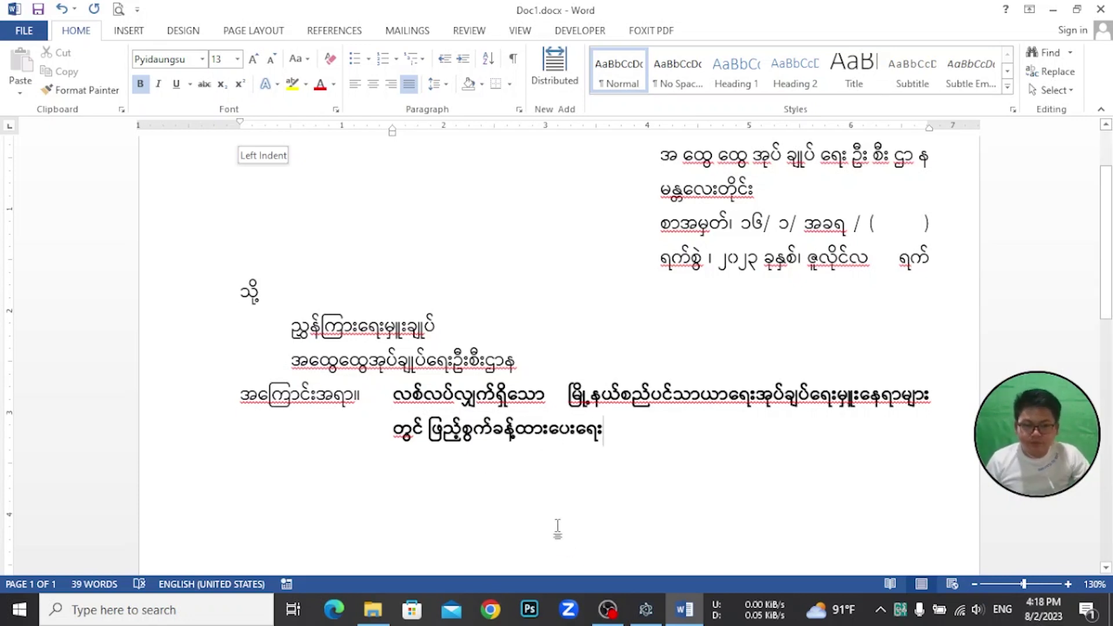
pyautogui.scroll(-1, 543, 502)
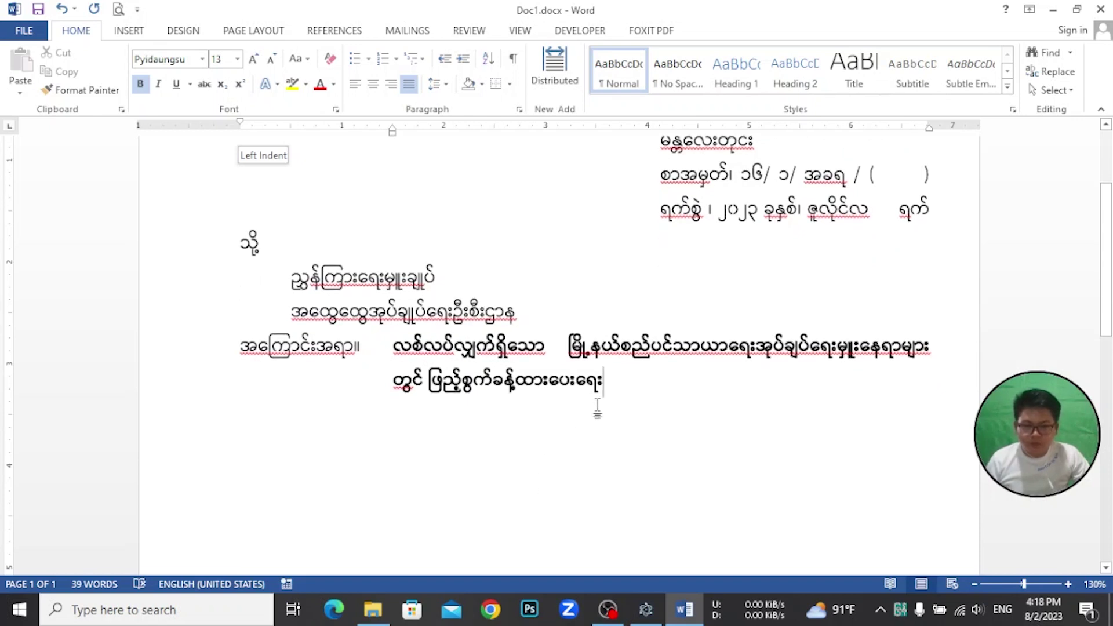
pyautogui.press('Return')
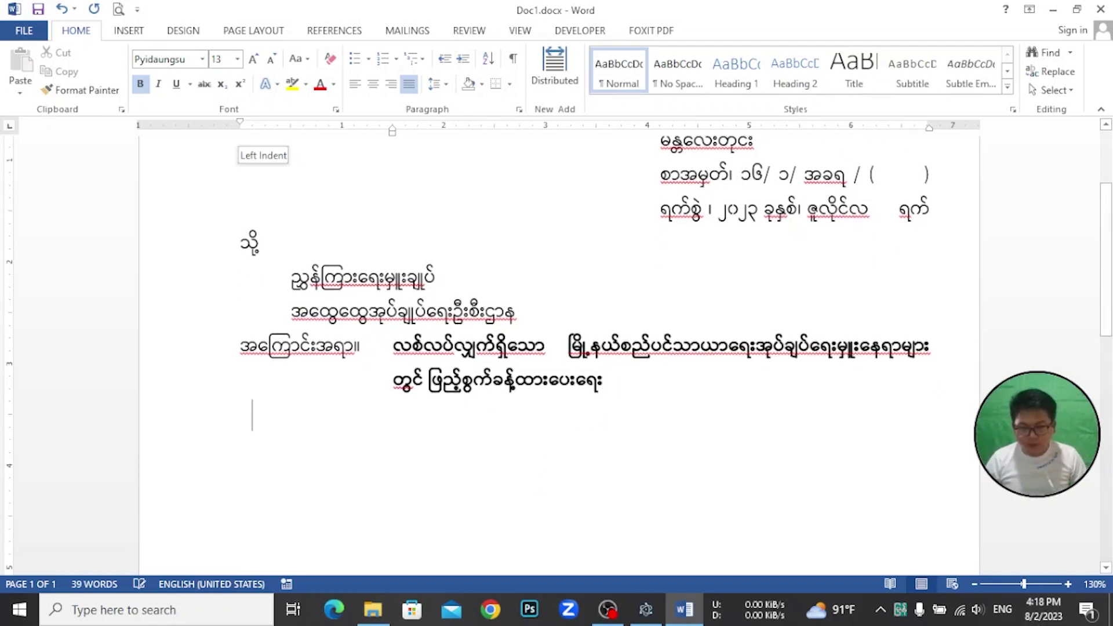
# Turn bold off and type the reference label ရည် ညွှန်း ချက်။ followed by a tab gap
pyautogui.click(139, 83)
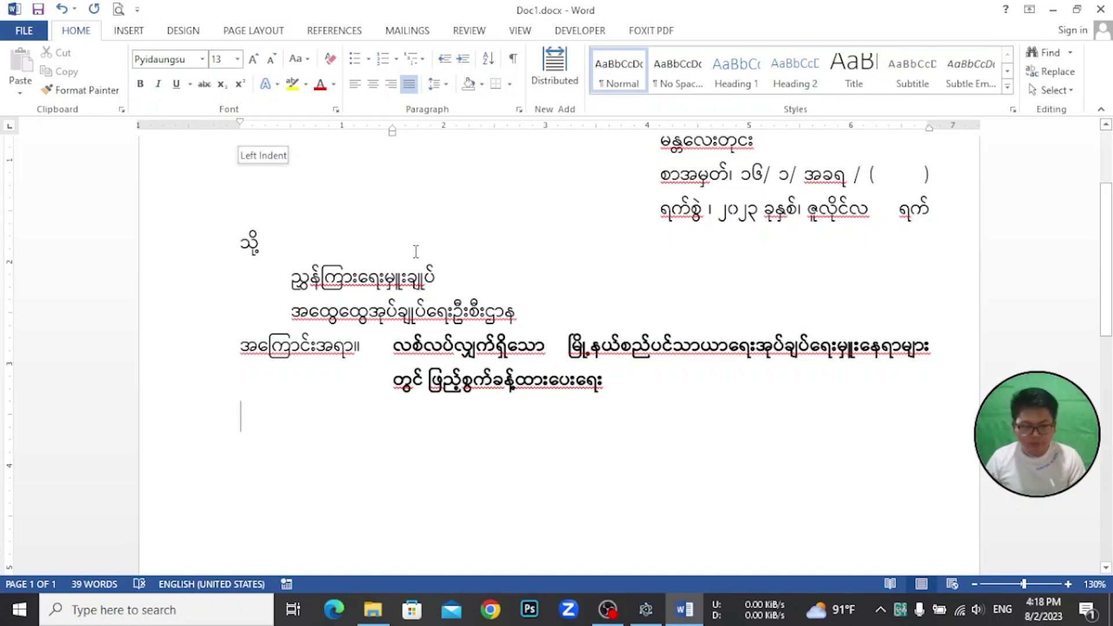
pyautogui.write('ရည်')
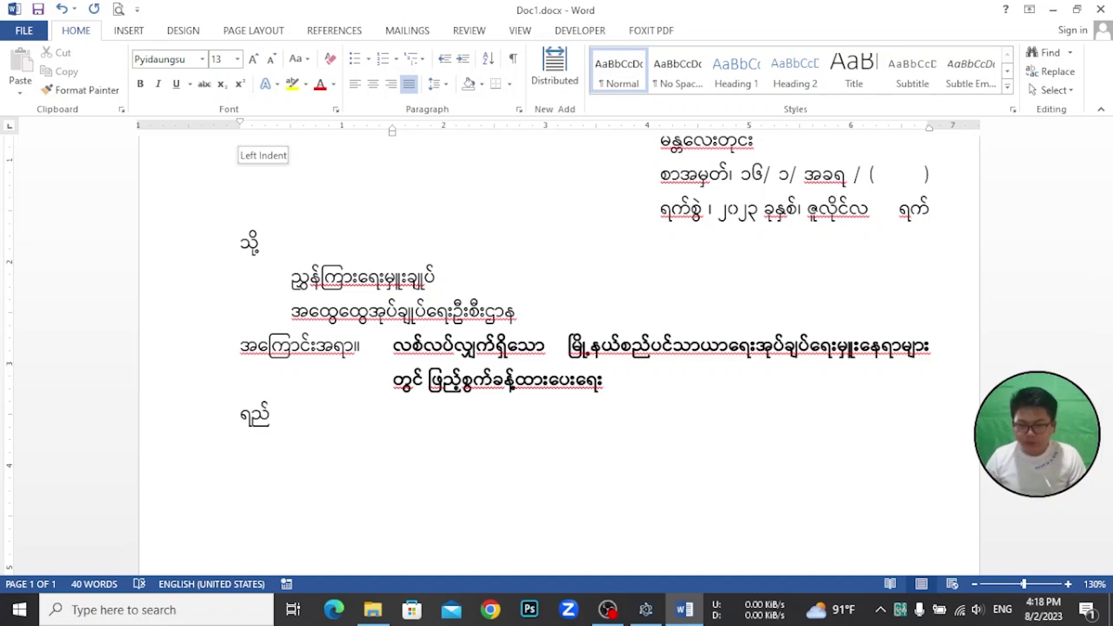
pyautogui.write(' ညွှန်း')
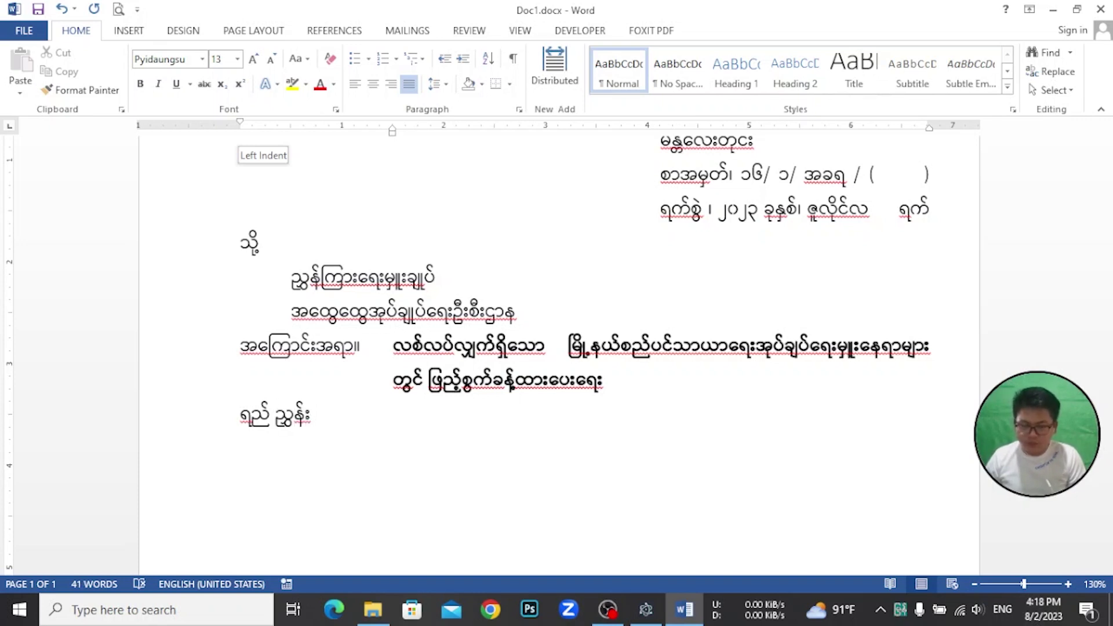
pyautogui.write(' ချက်။')
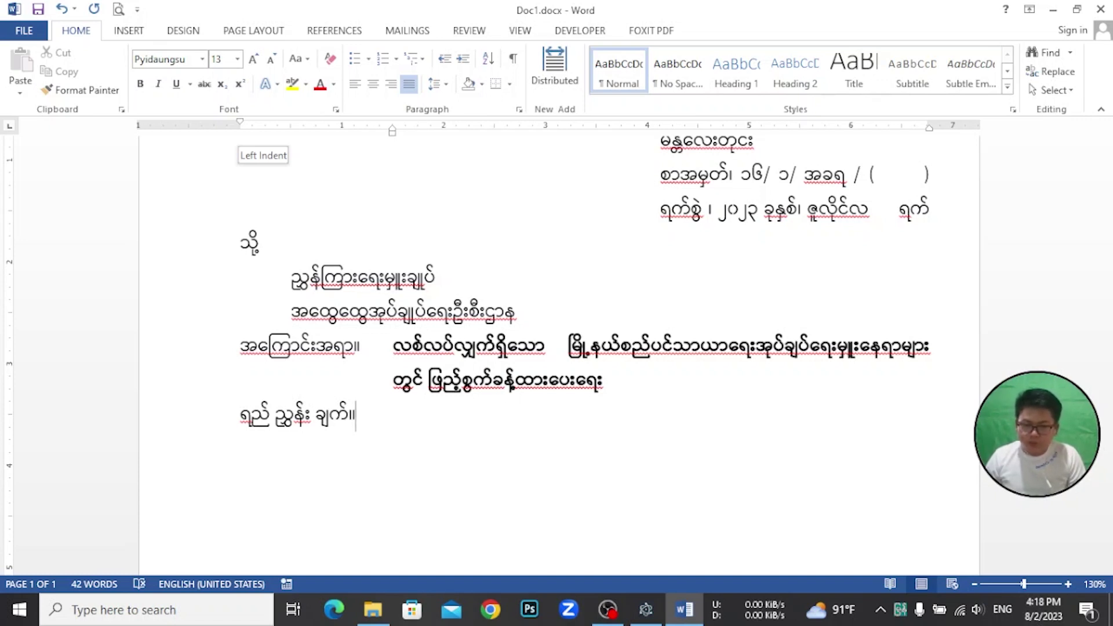
pyautogui.press('Tab')
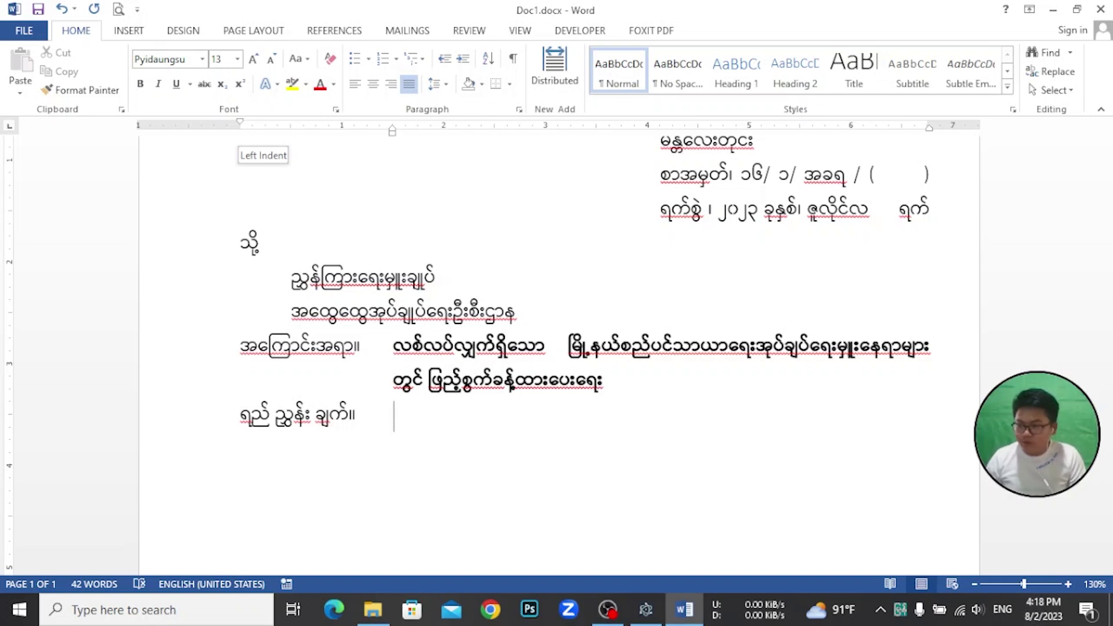
# Type the reference line: လူကြီးမင်းဌာန၏ letter dated (၁၁-၆-၂၀၂၃), number ၁၆/၁၁/အခရ/(၁၅၂၁)
pyautogui.write('လူ')
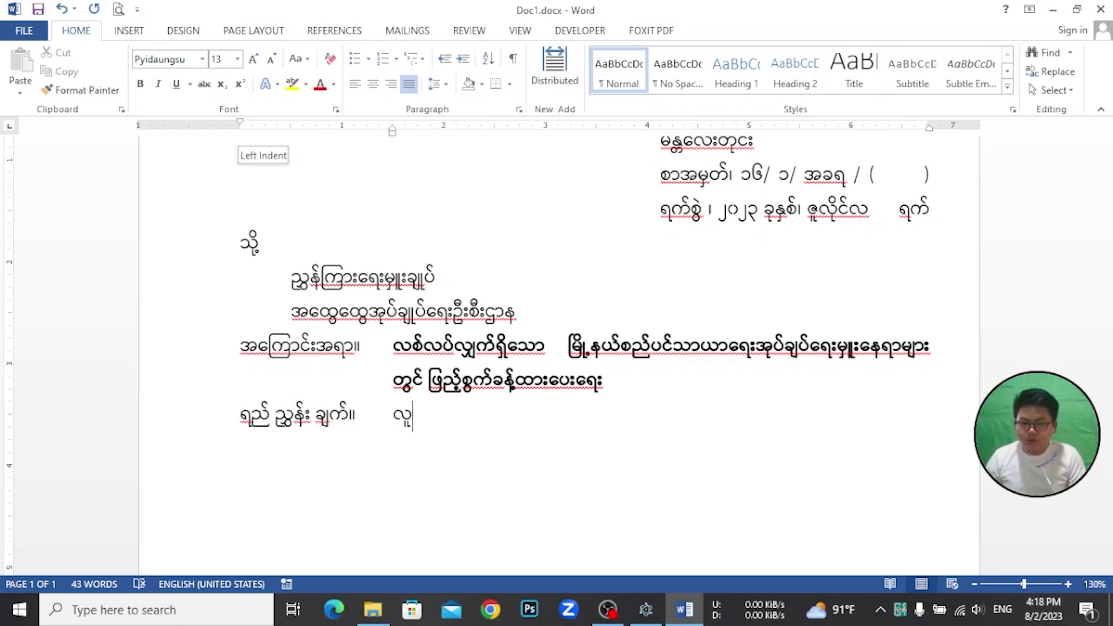
pyautogui.write('ကြီး')
pyautogui.write('မင်းဌာန၏')
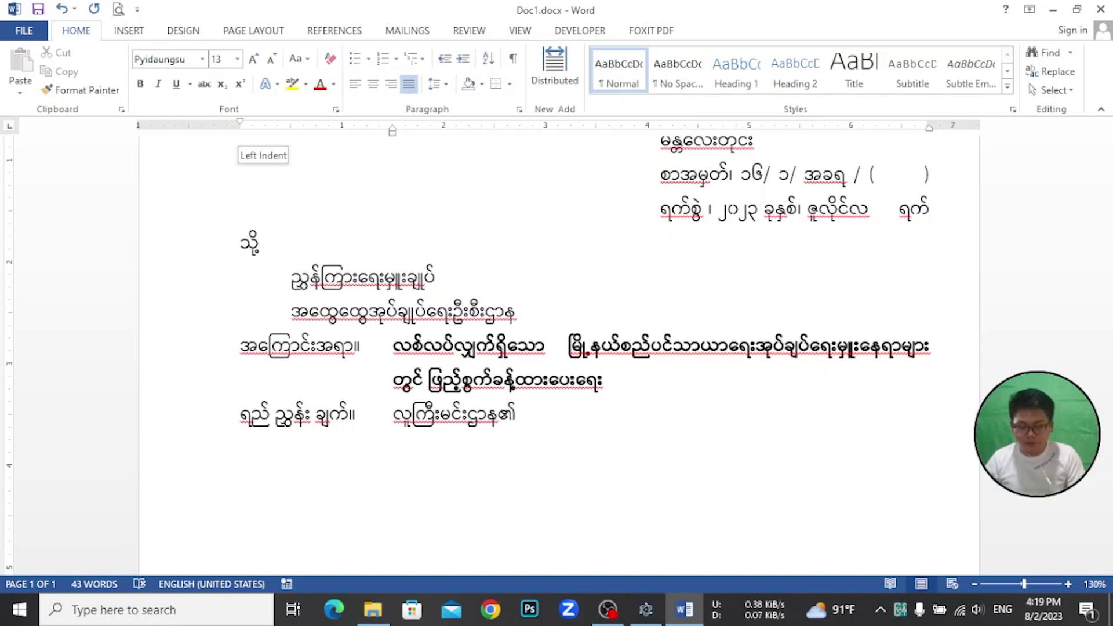
pyautogui.write('(')
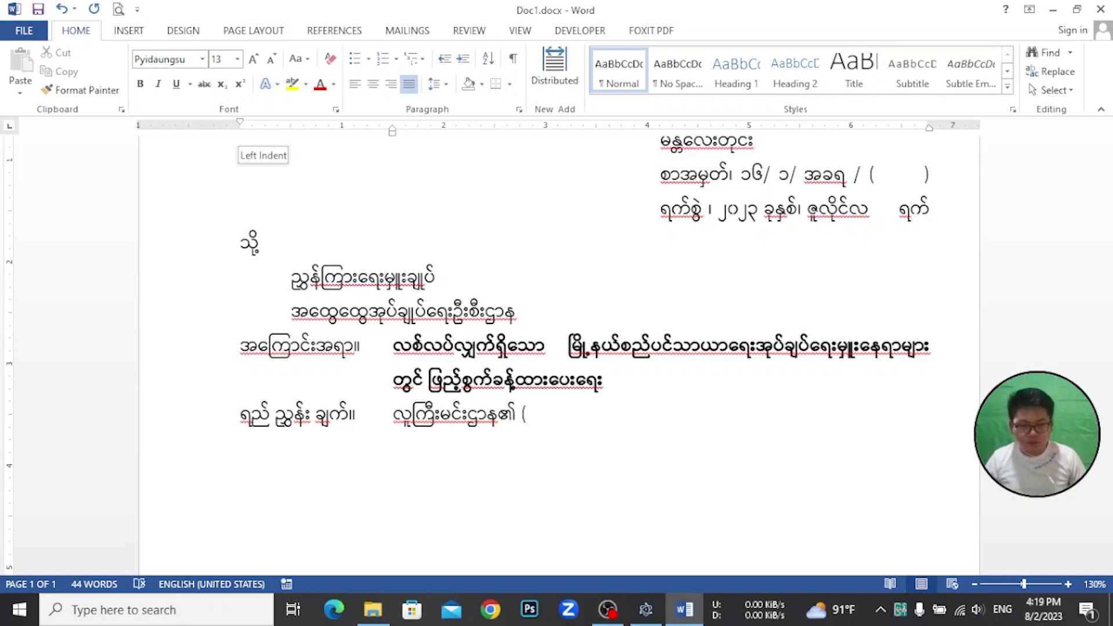
pyautogui.write('၁၁-၆-၂၀၂၃')
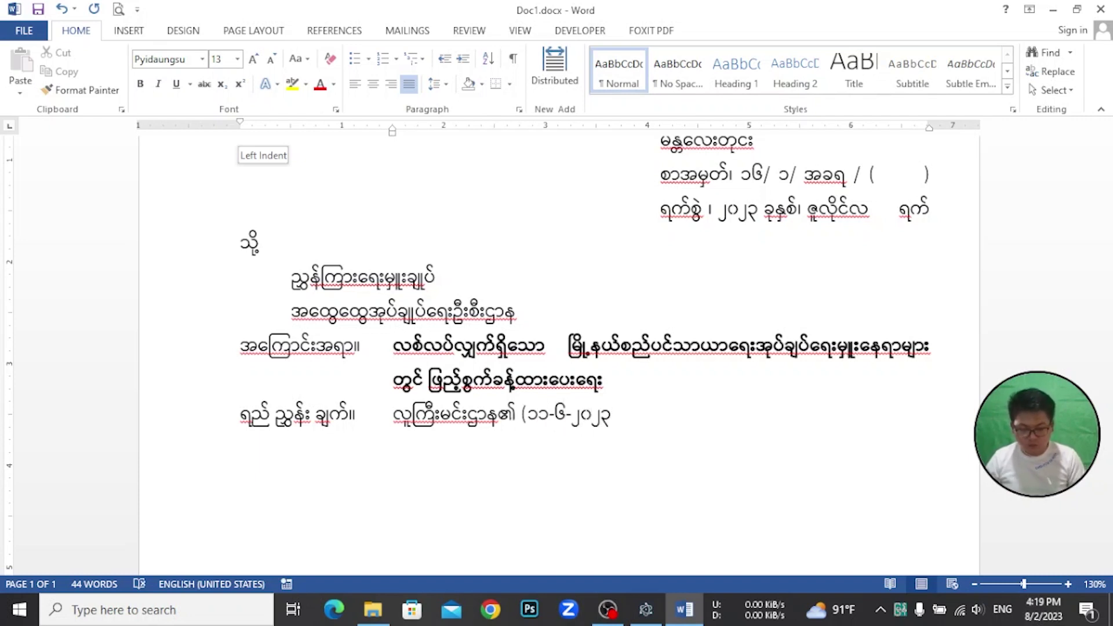
pyautogui.write(')')
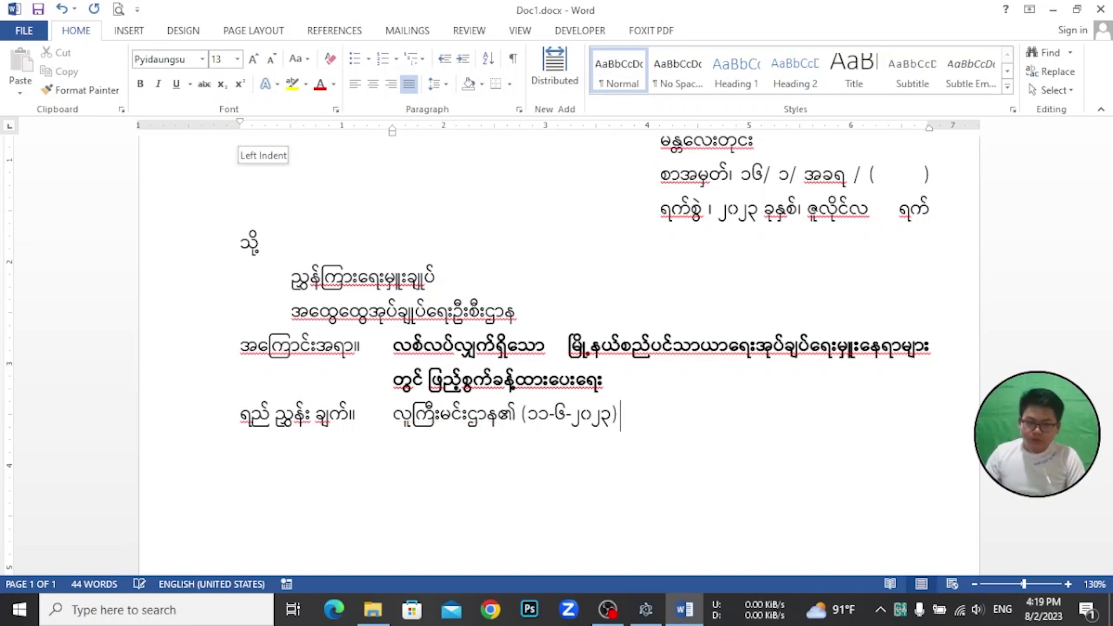
pyautogui.write(' ရက်စ')
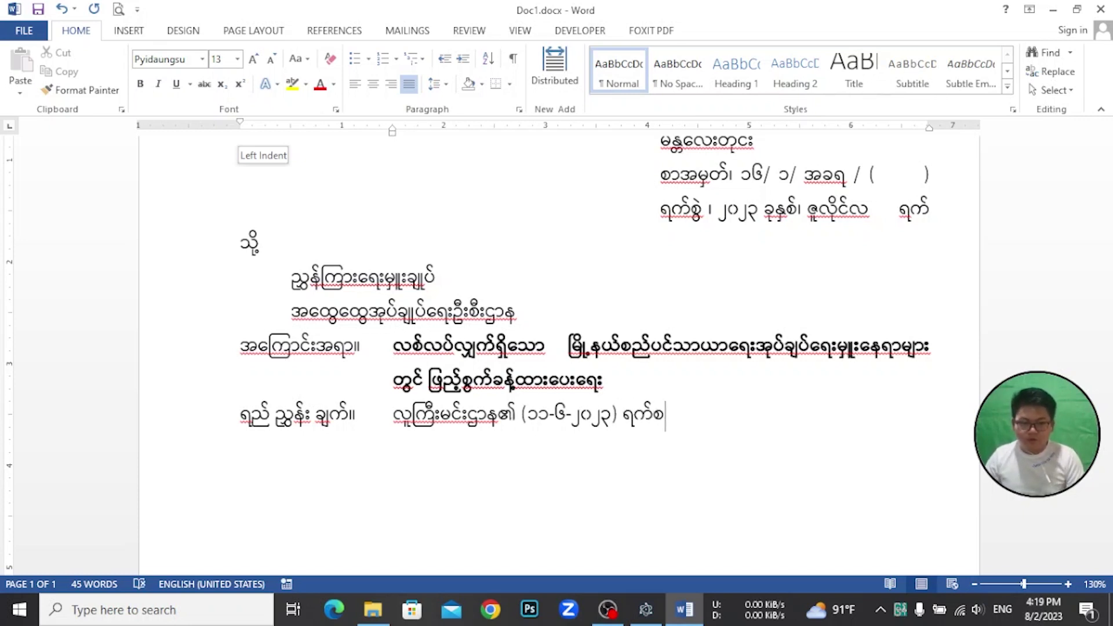
pyautogui.write('ွဲပါစာအမှတ်၊ ၁၆/၁၁/အခရ/')
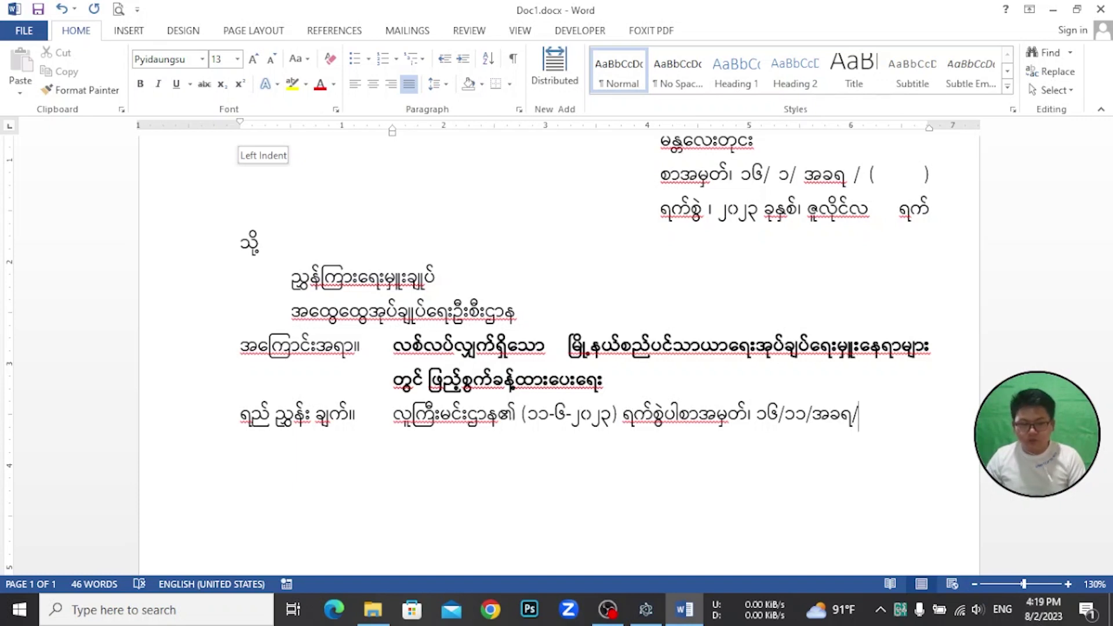
pyautogui.write('(')
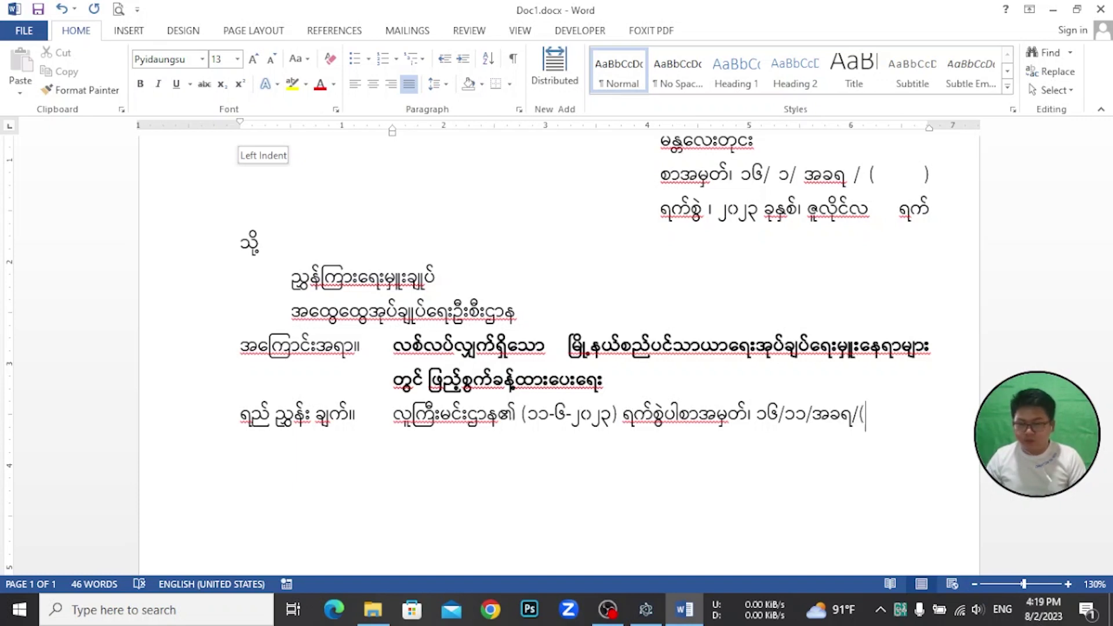
pyautogui.write('၁၅၂၁')
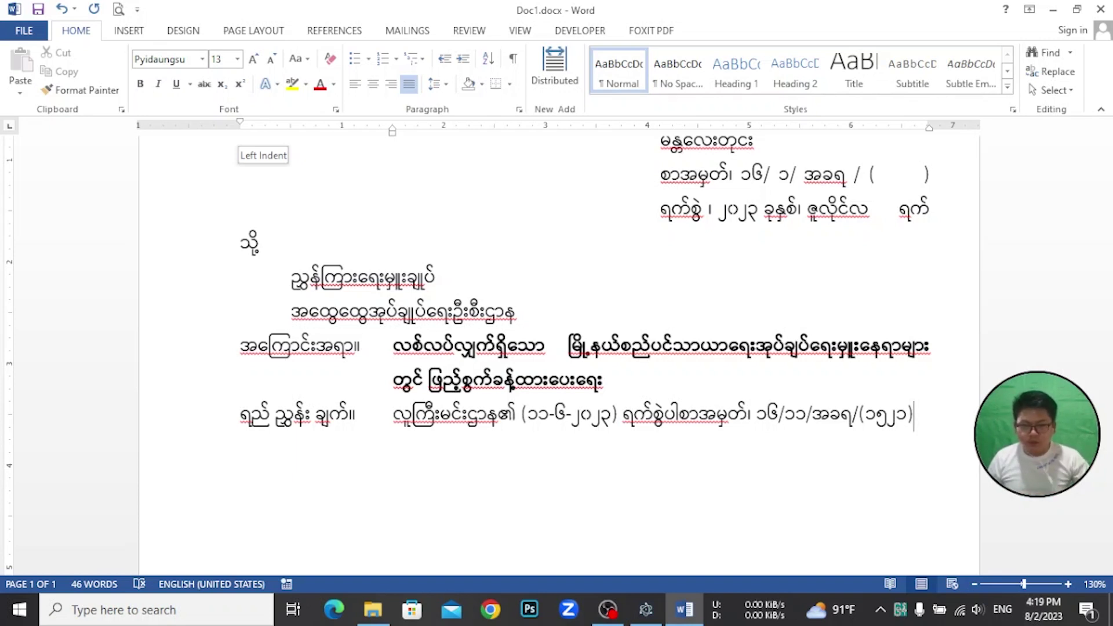
pyautogui.click(525, 315)
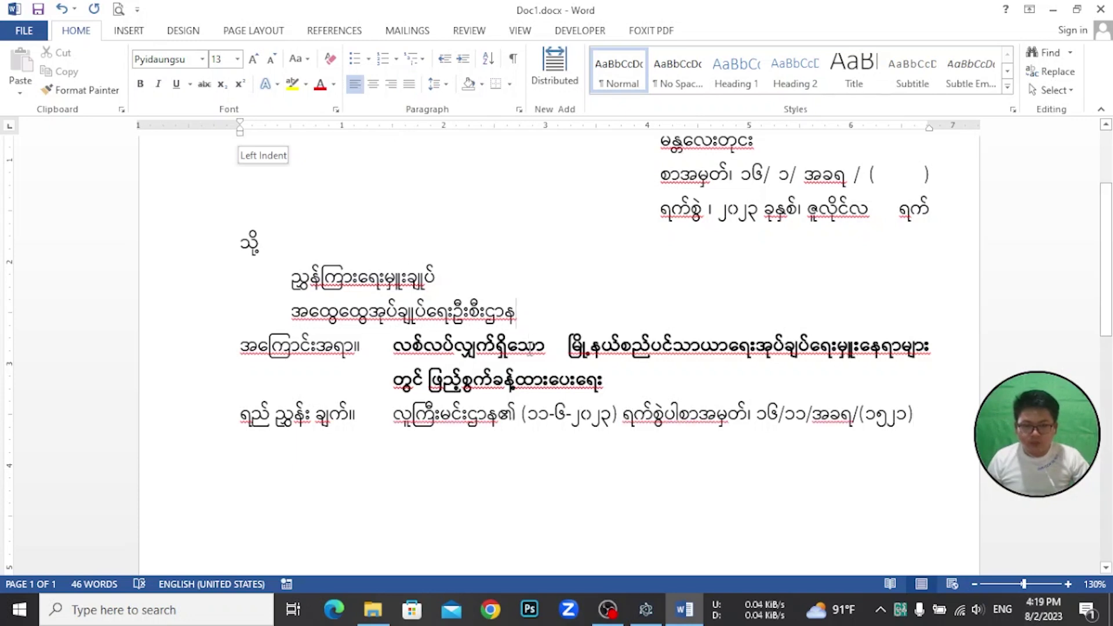
pyautogui.click(516, 414)
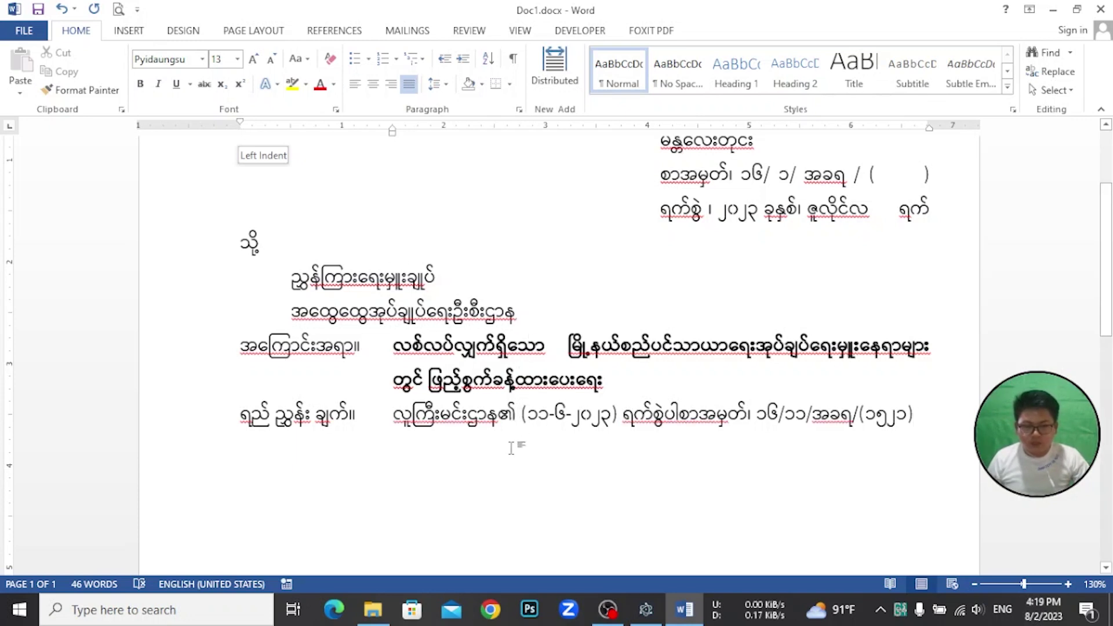
pyautogui.click(914, 422)
# Start a new paragraph with ၁။ below the reference line and adjust its ruler indent
pyautogui.press('Return')
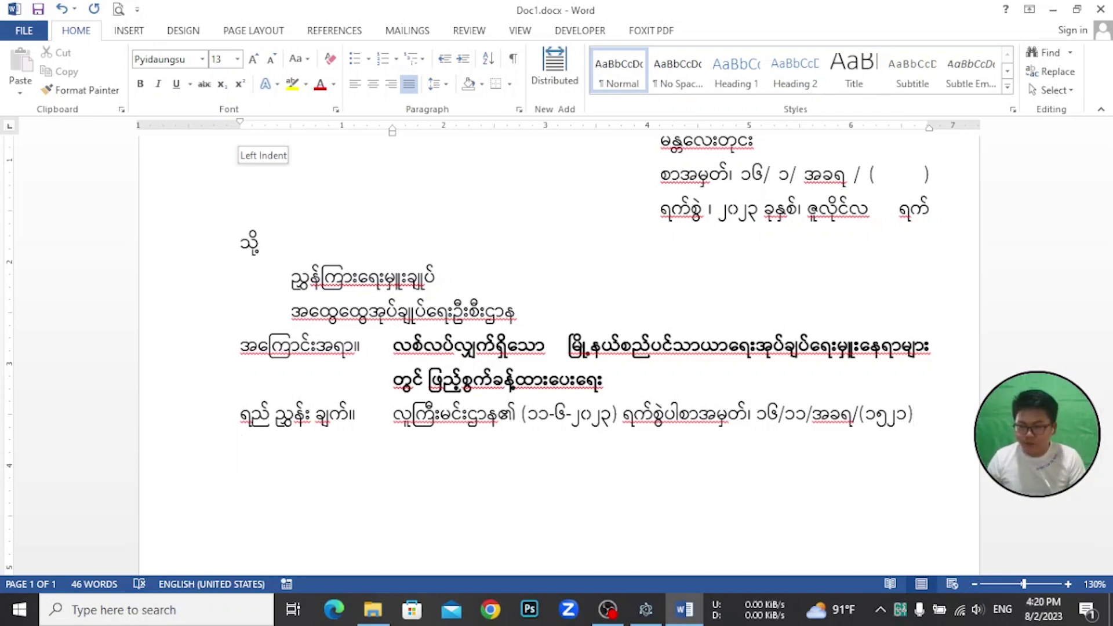
pyautogui.write('၁။')
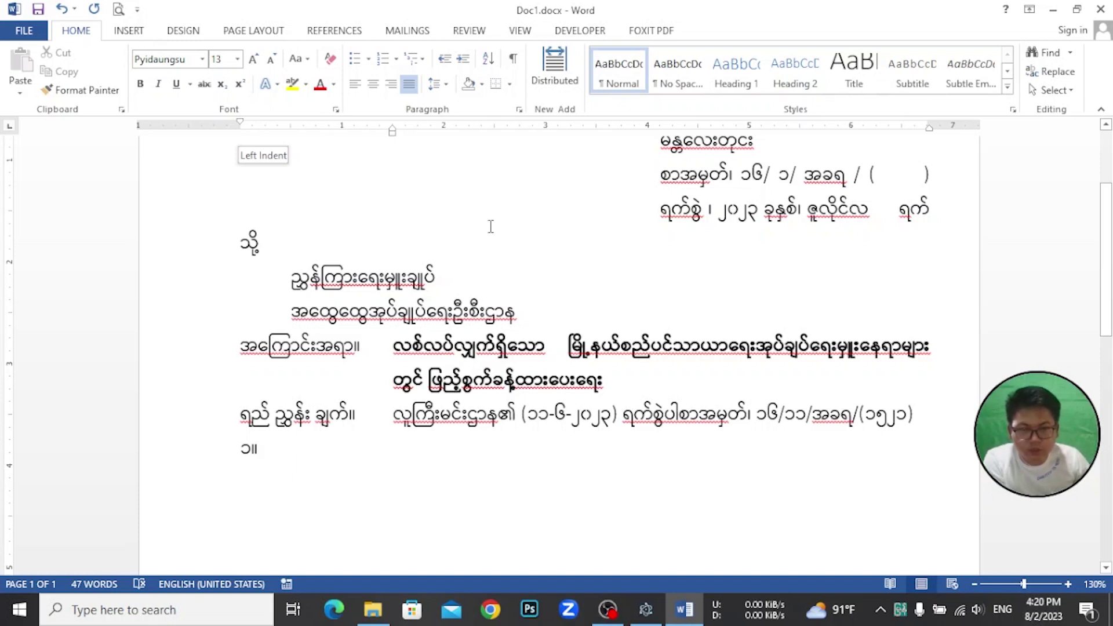
pyautogui.moveTo(392, 129); pyautogui.dragTo(241, 140)
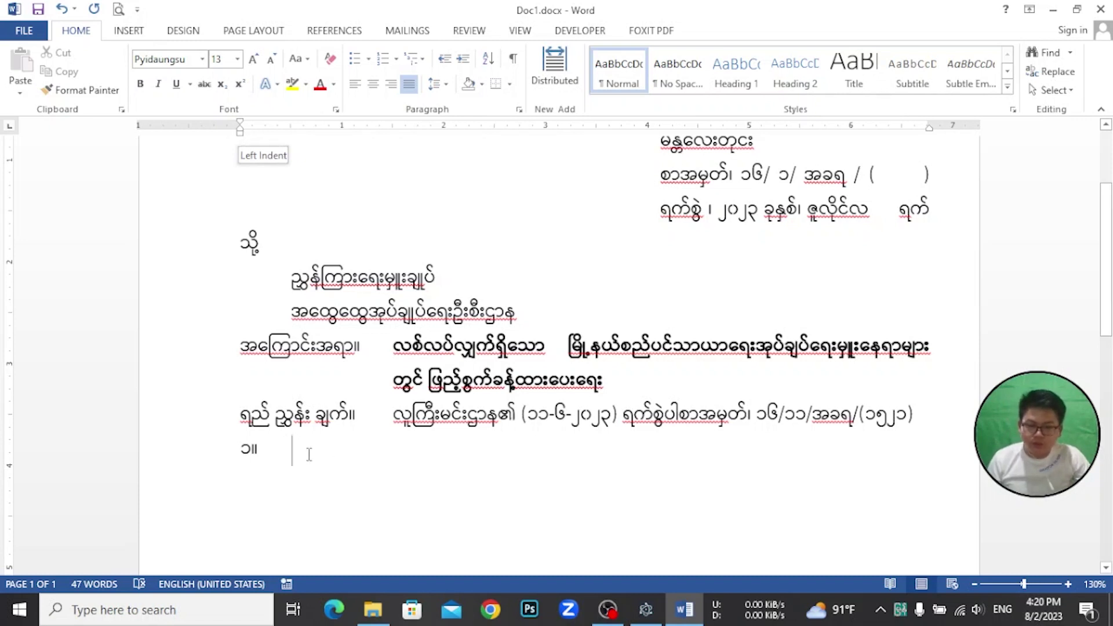
pyautogui.scroll(-3, 309, 457)
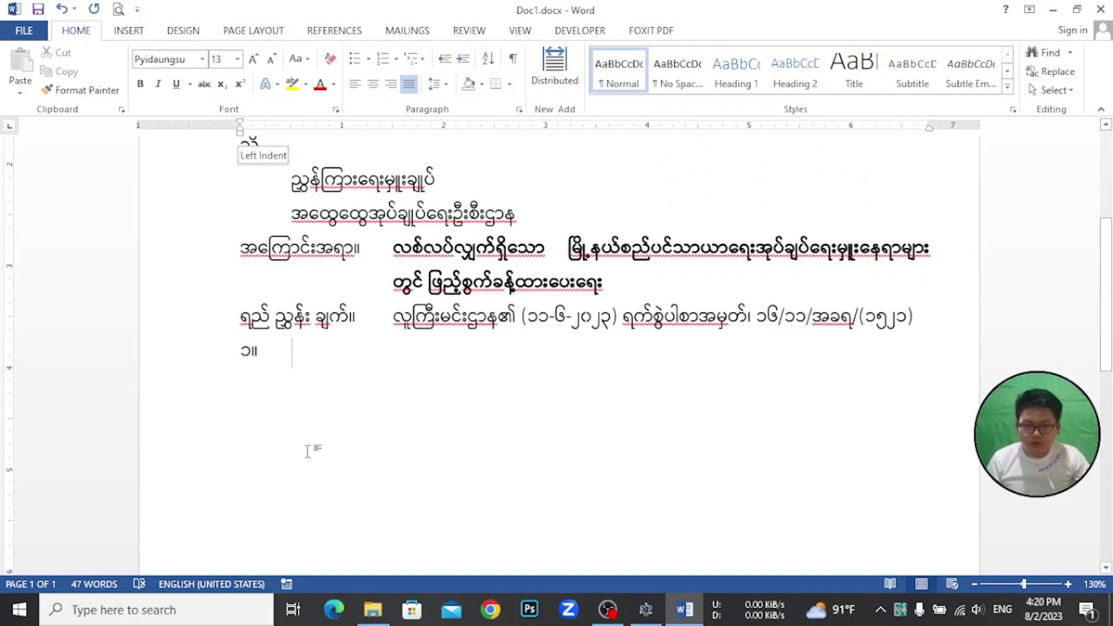
# Write point ၁။ as အထက်ရည်ညွှန်းပါစာအရ followed by placeholder x text ending in ။
pyautogui.press('Tab')
pyautogui.write('အထက်ရည်ညွှန်းပါစာ')
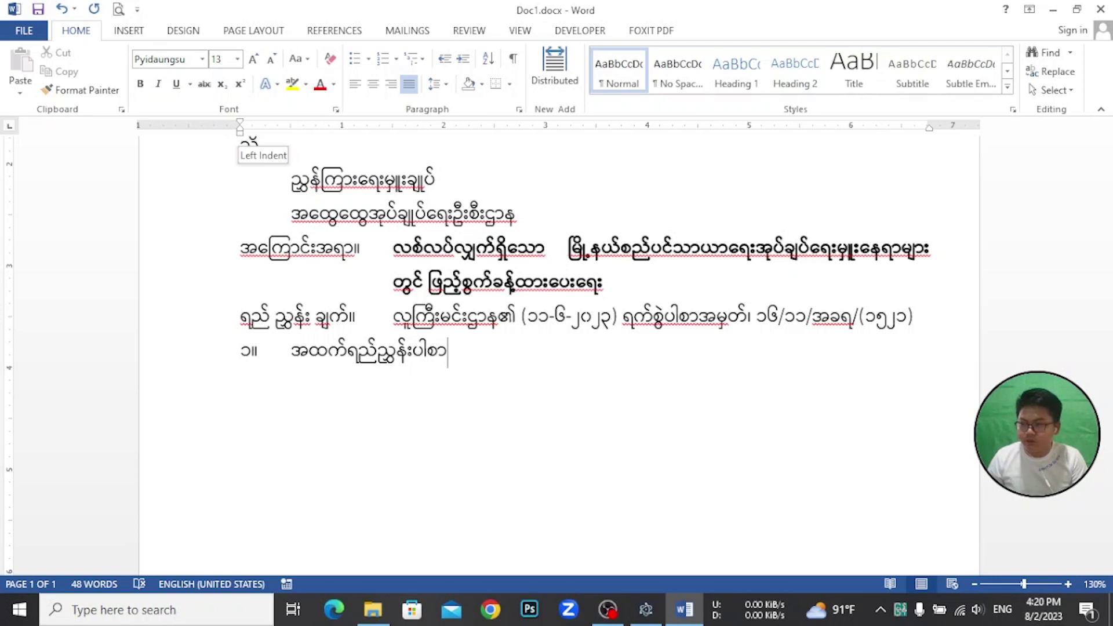
pyautogui.write('အရ')
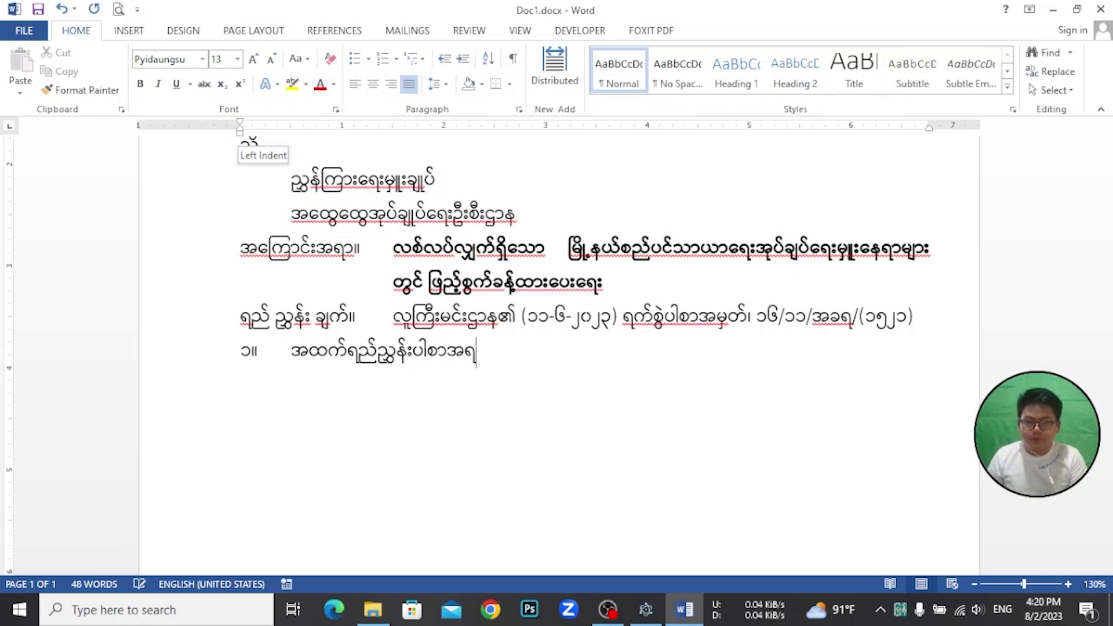
pyautogui.write('ထ')
pyautogui.press('BackSpace')
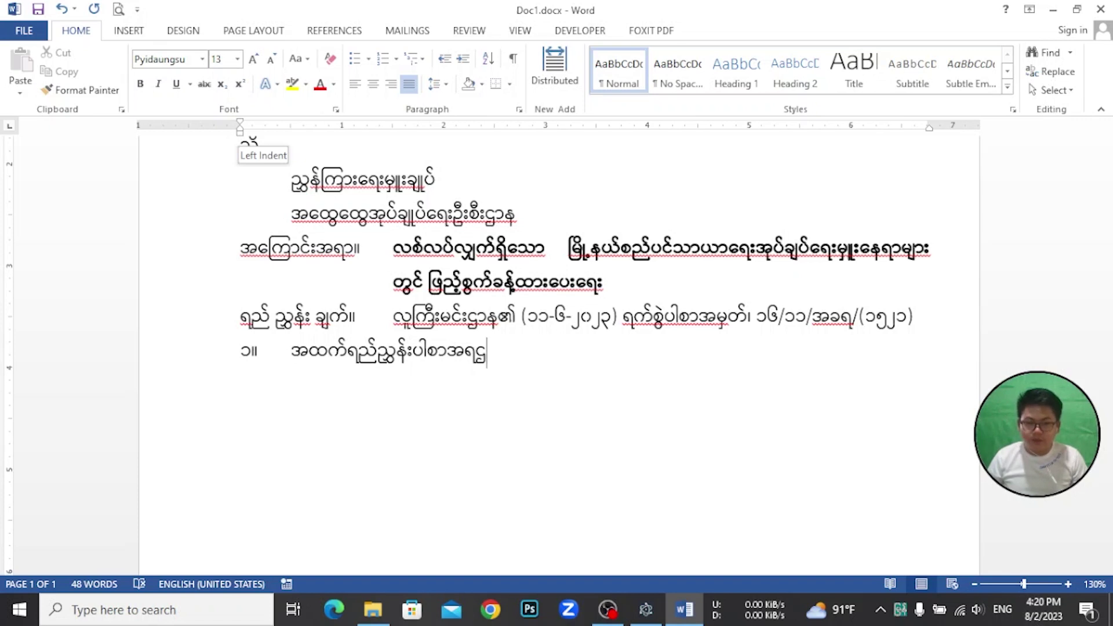
pyautogui.hotkey('ctrl', 'shift')
pyautogui.write('xxxxxxxxxxxxxxxxxxxxxxxxxxxxxxxxxxxxxxxxxxxxx')
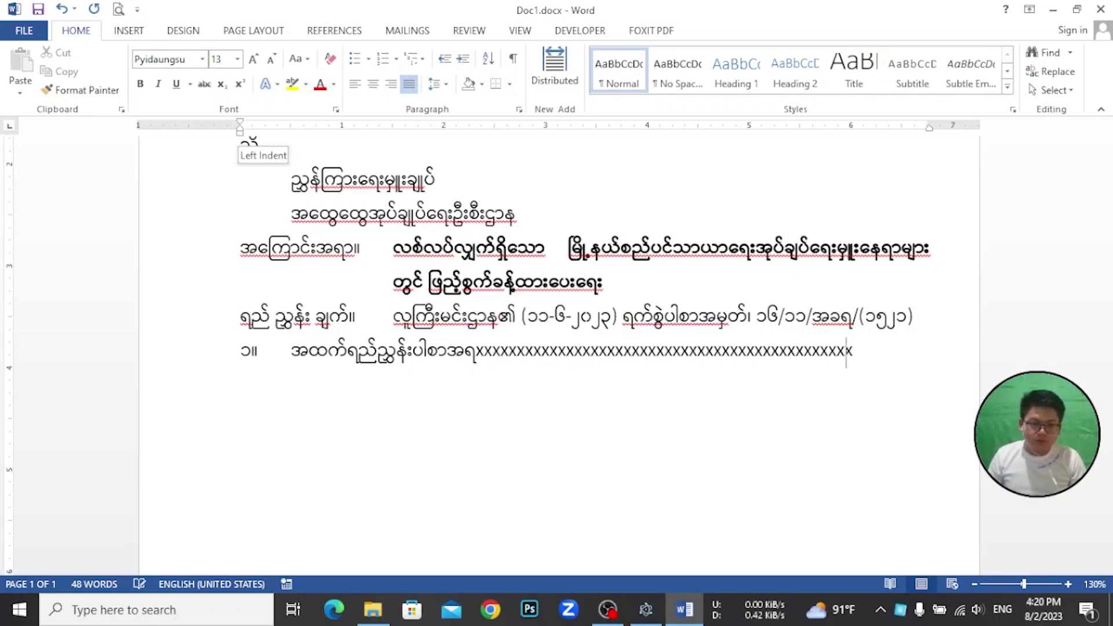
pyautogui.write('xxxxxxxxxxxxxxxxxxxxxxx')
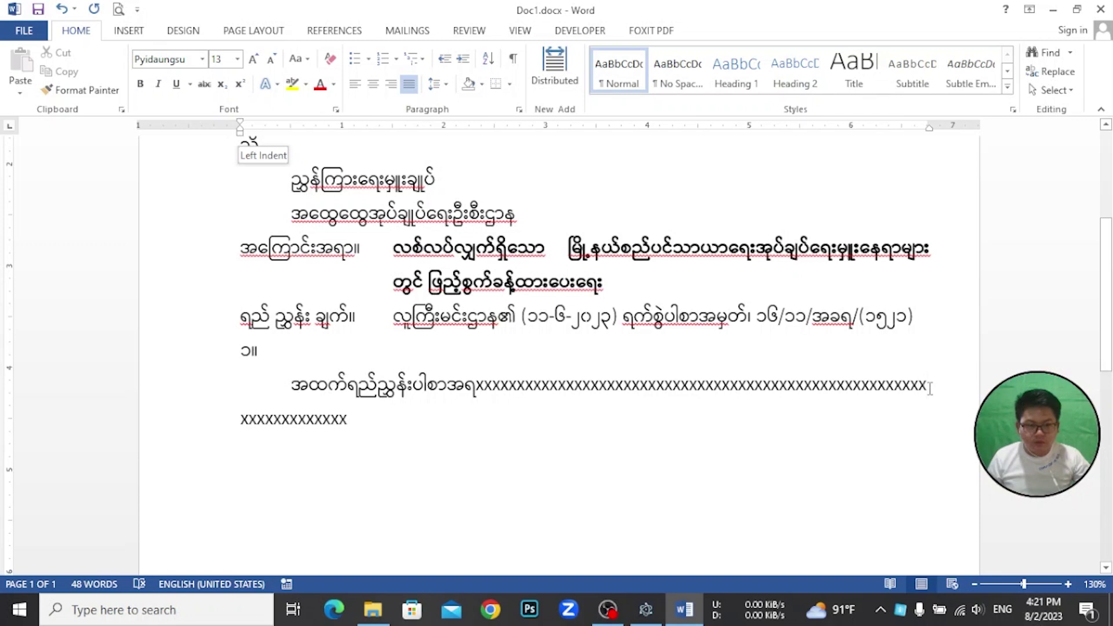
pyautogui.click(364, 394)
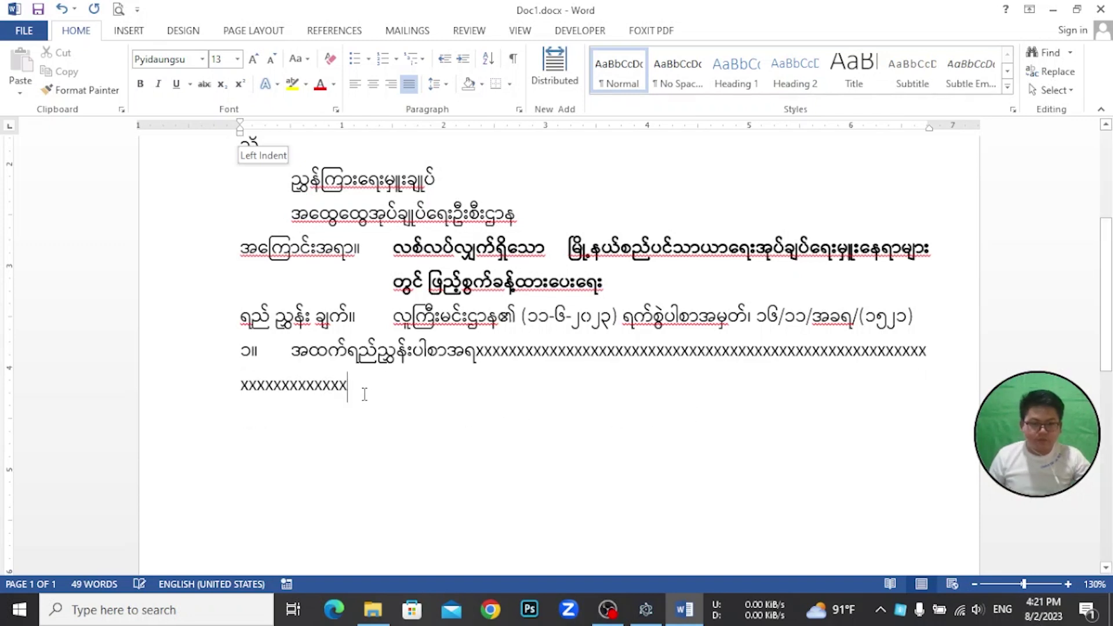
pyautogui.write('xxxxxxxxxxxxxxxxxxxxxxxxxxxxxxxxxxxxxxxx')
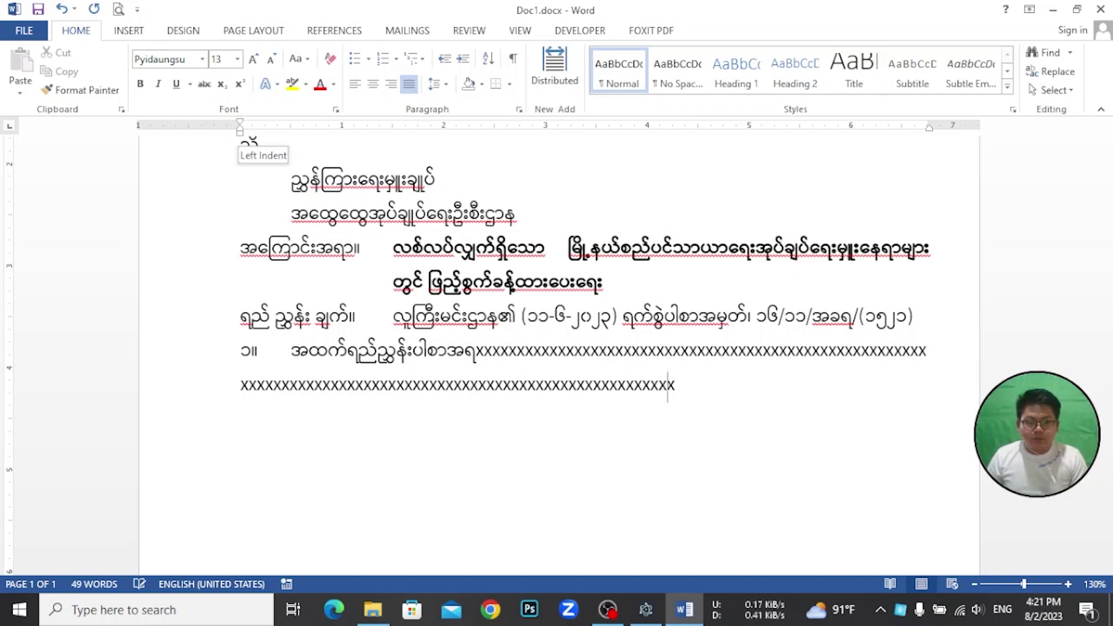
pyautogui.write('xxxxxxxxxxxxxxxxxxxxxxxxxxxxxxxxxxxxxxxxxxxxxxxxxxxxxxxxxxxxxxxxxxxxxxxxxxx')
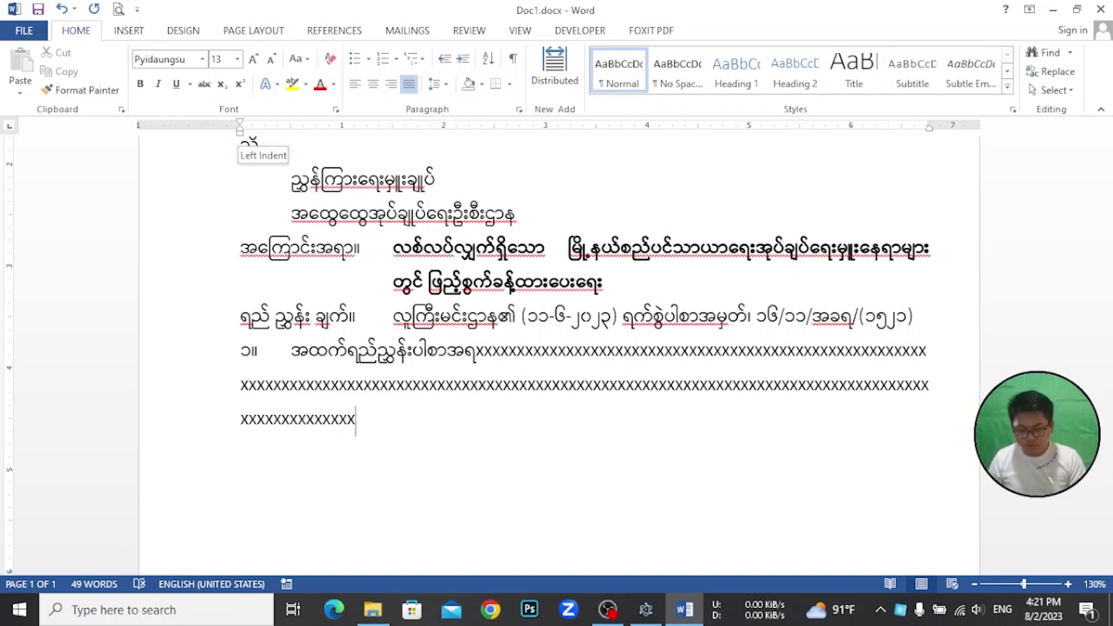
pyautogui.press('BackSpace')
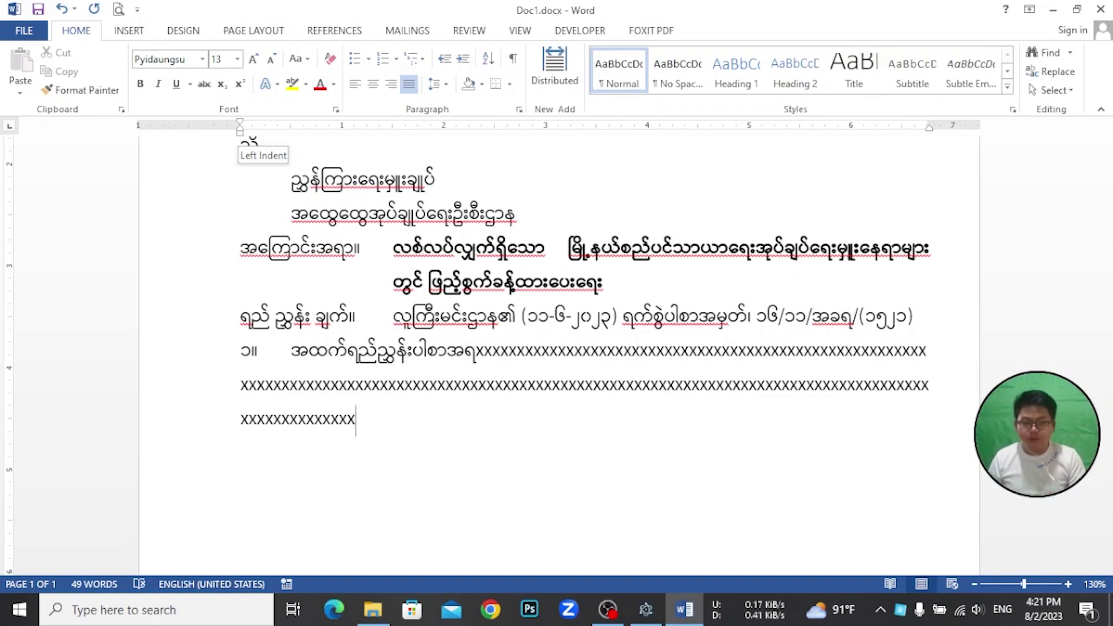
pyautogui.hotkey('ctrl', 'shift')
pyautogui.write('။')
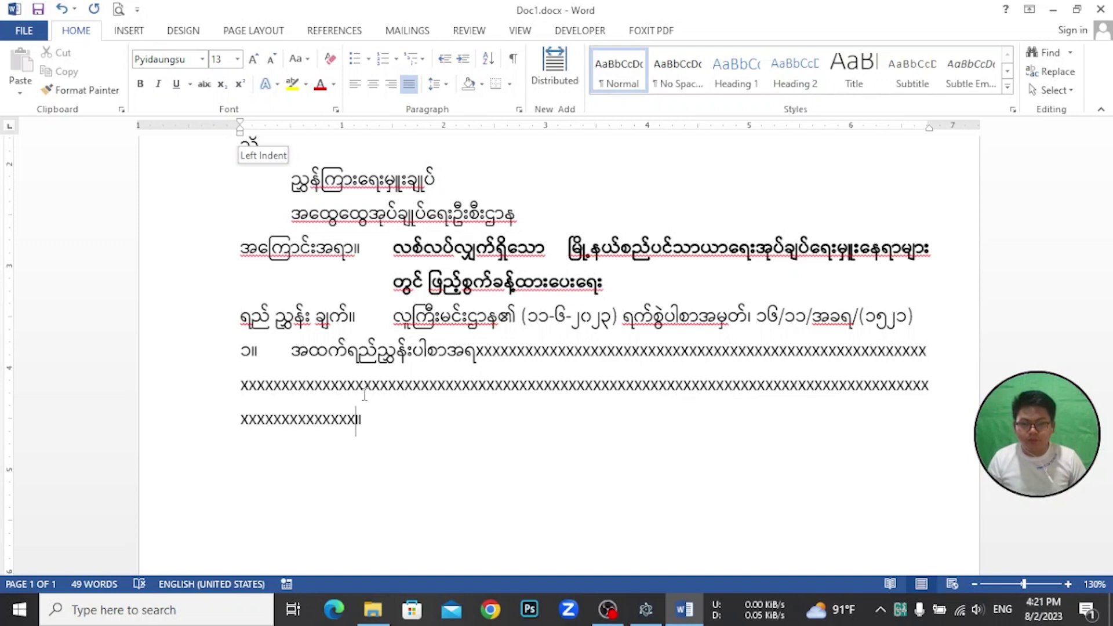
pyautogui.click(361, 419)
pyautogui.press('BackSpace')
# Start a new empty paragraph below point ၁။ and left-align it
pyautogui.press('Return')
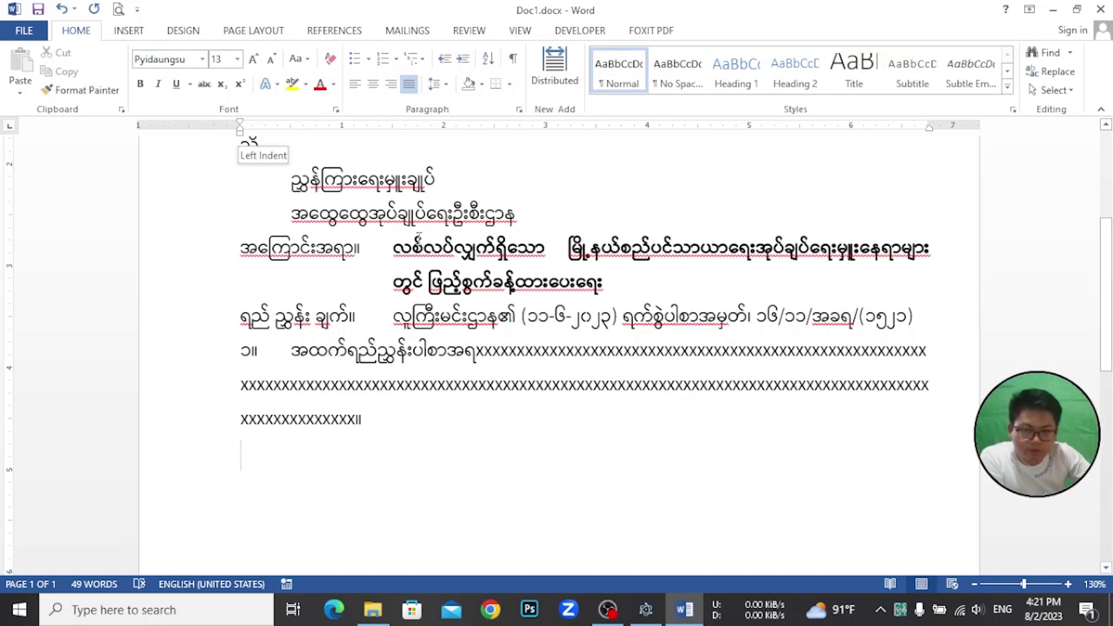
pyautogui.scroll(2, 436, 232)
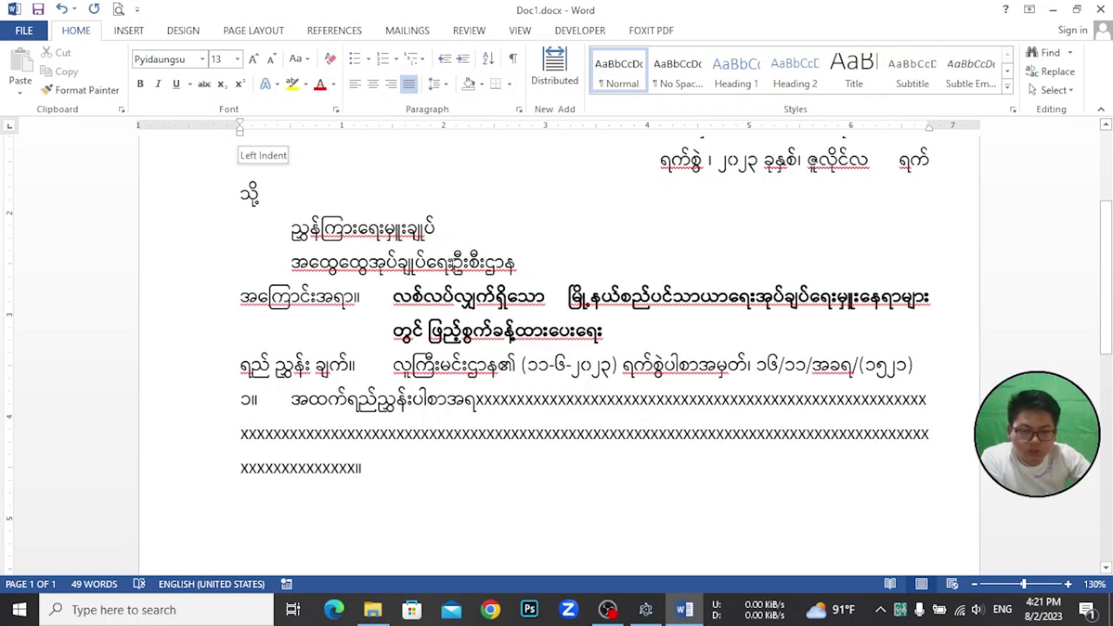
pyautogui.hotkey('ctrl', 'l')
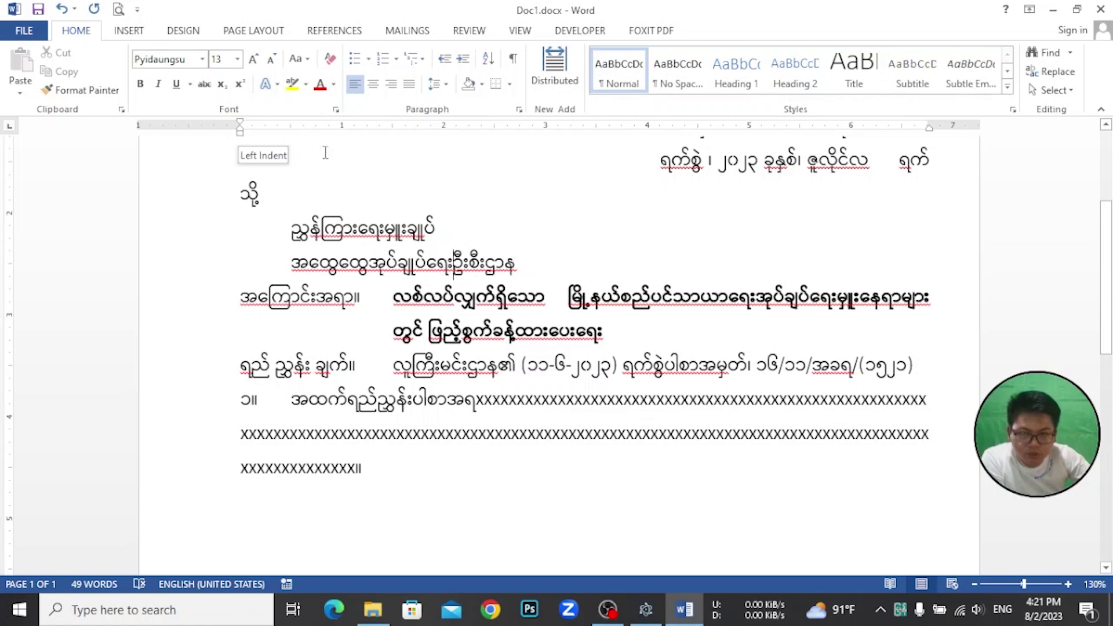
# Set Spacing After to 12 pt on the second address line
pyautogui.click(256, 33)
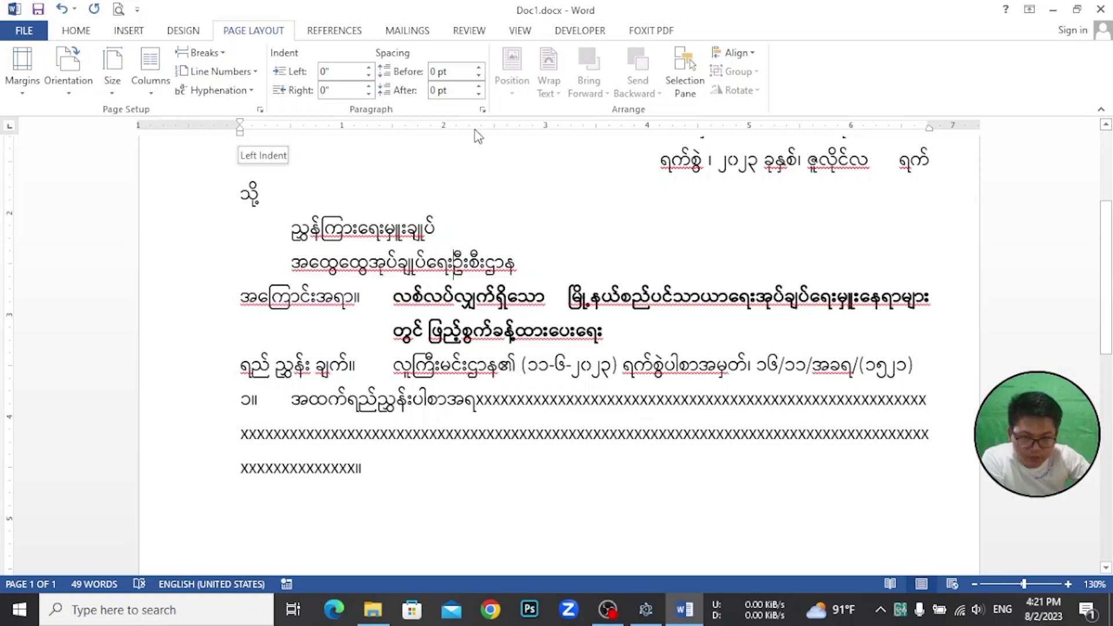
pyautogui.click(479, 86)
pyautogui.click(479, 86)
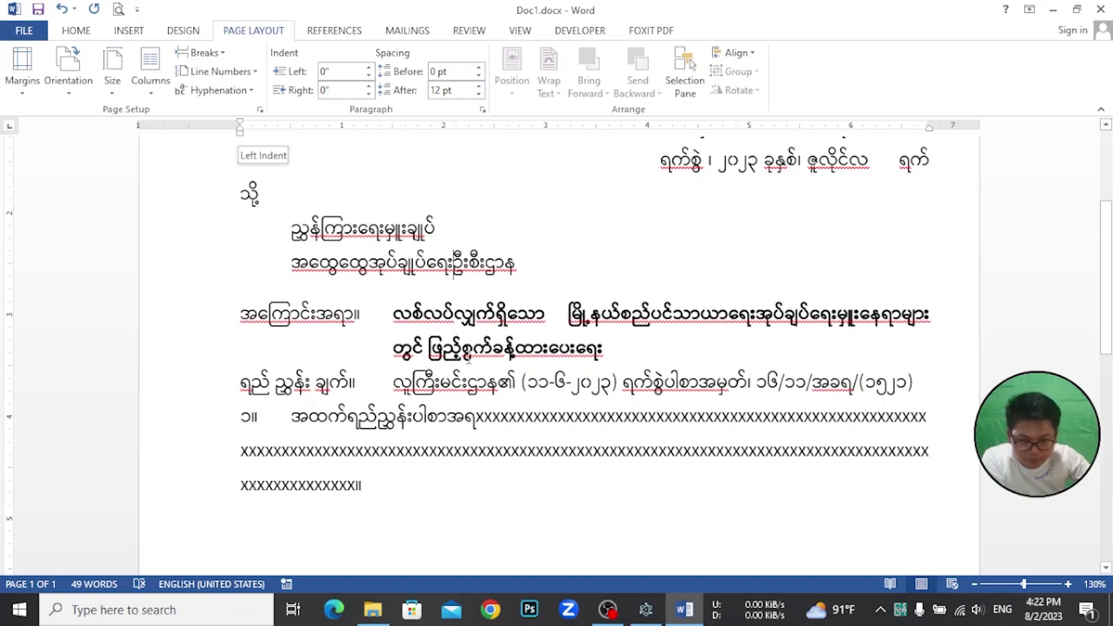
# Give the subject paragraph 12 pt spacing after
pyautogui.click(475, 316)
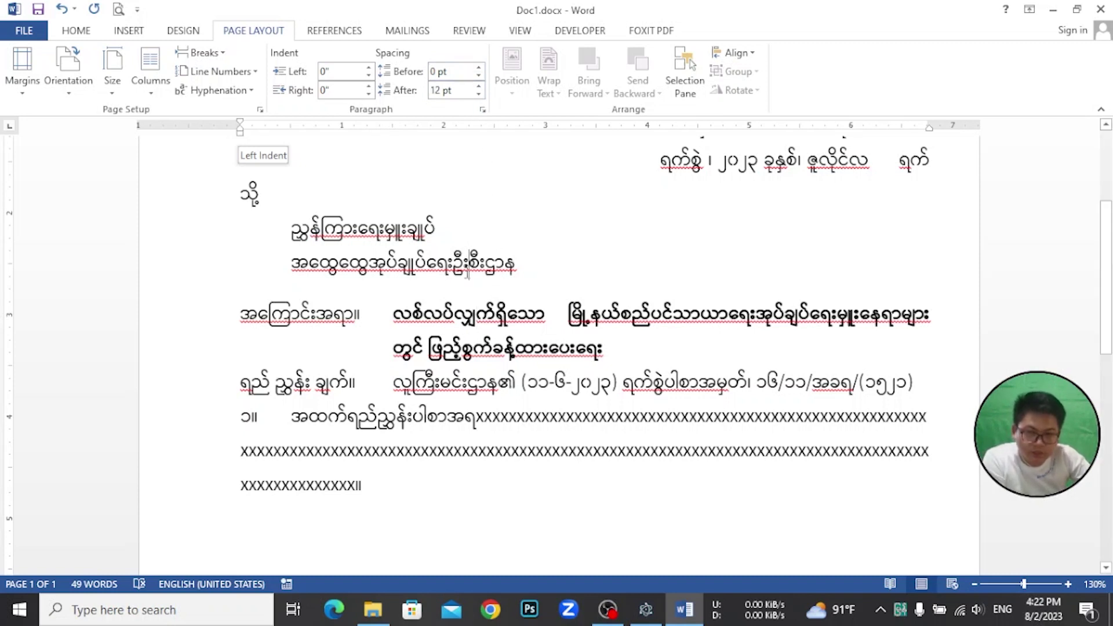
pyautogui.click(495, 358)
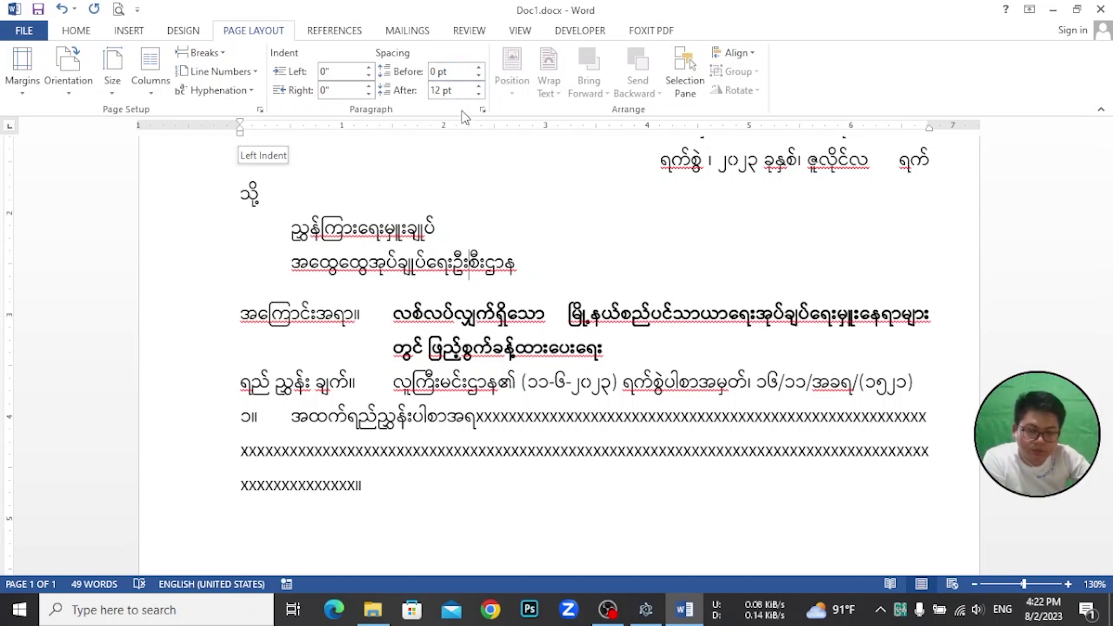
pyautogui.click(493, 361)
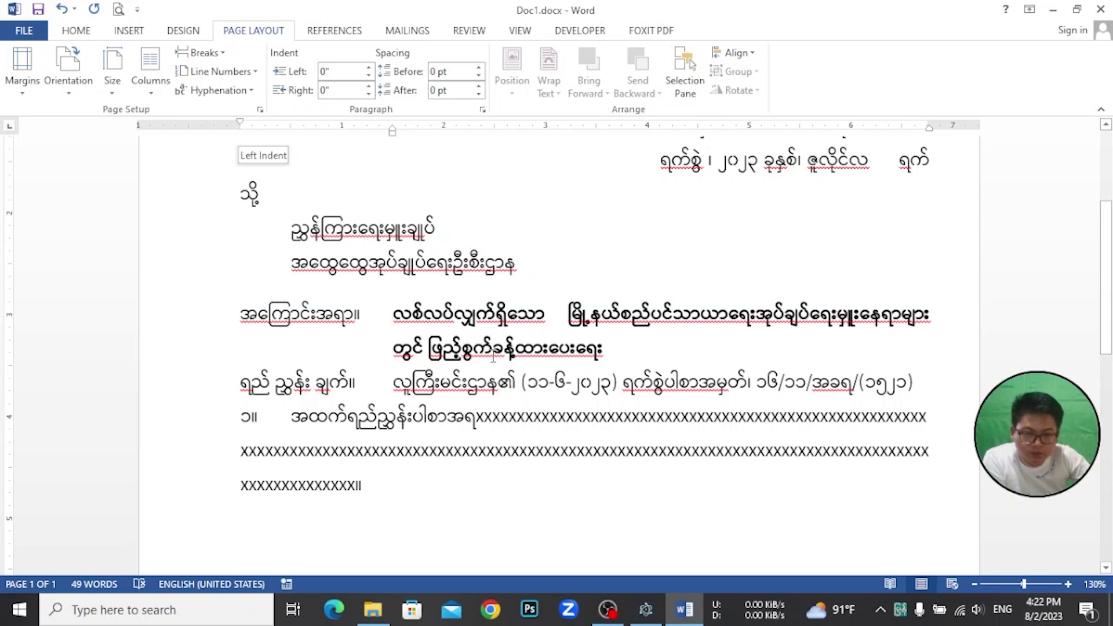
pyautogui.click(479, 85)
pyautogui.click(479, 85)
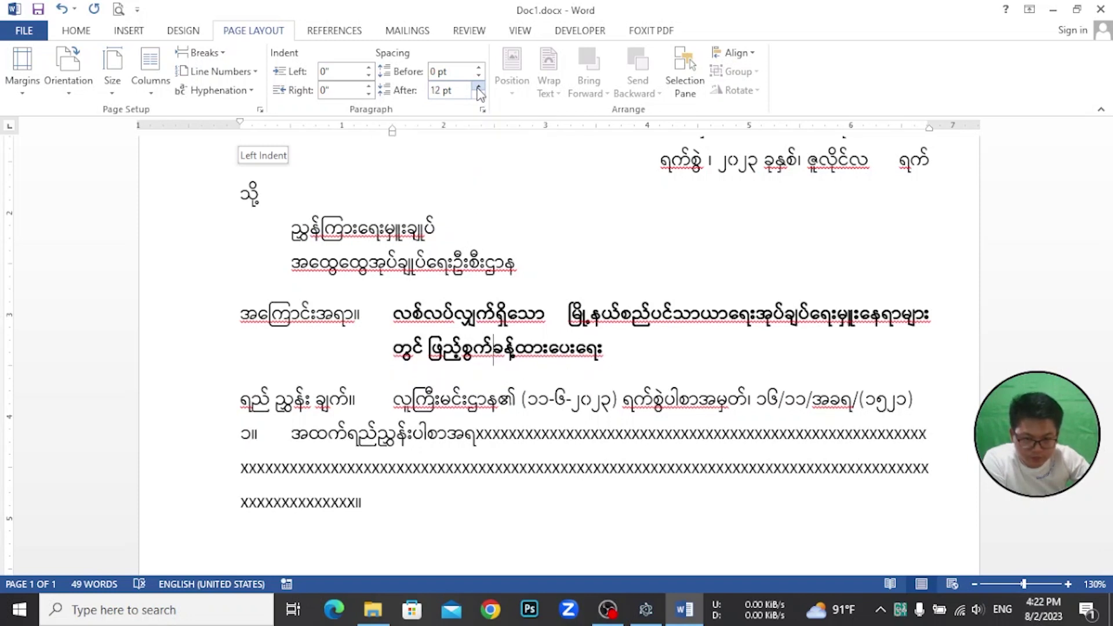
# Give the reference line 12 pt spacing after and review the spacing of each section
pyautogui.click(499, 400)
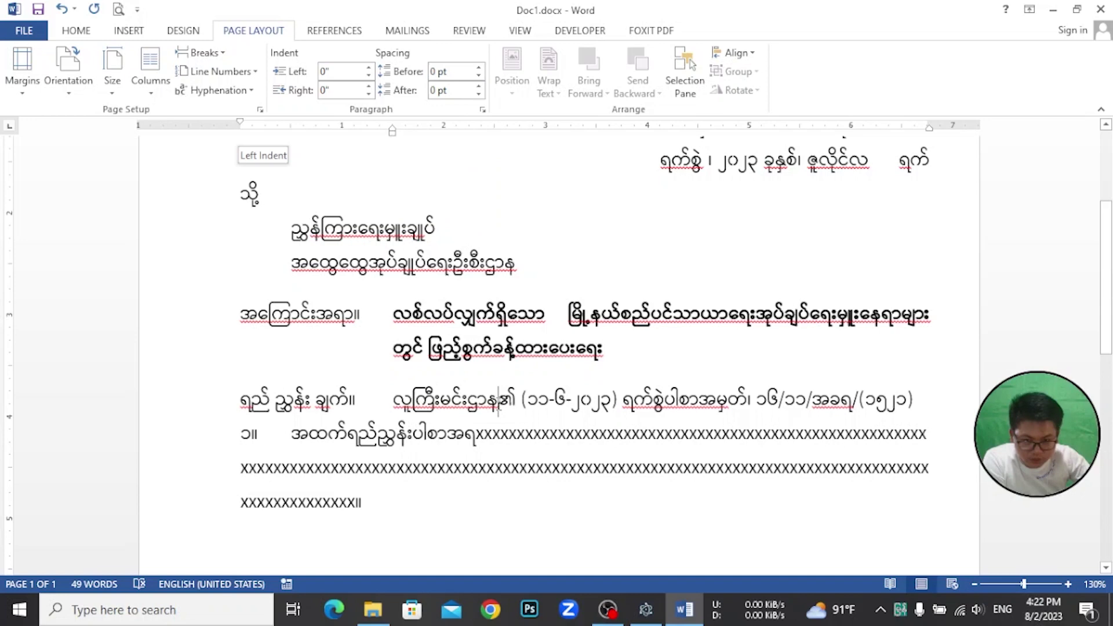
pyautogui.click(479, 85)
pyautogui.click(479, 86)
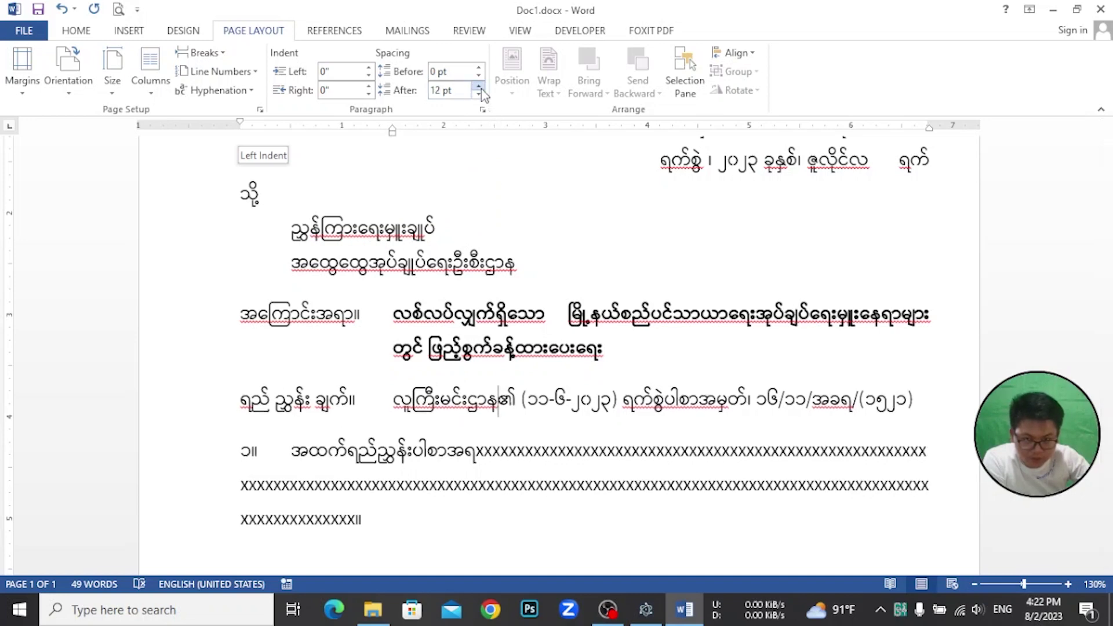
pyautogui.scroll(-3, 490, 258)
pyautogui.scroll(3, 491, 261)
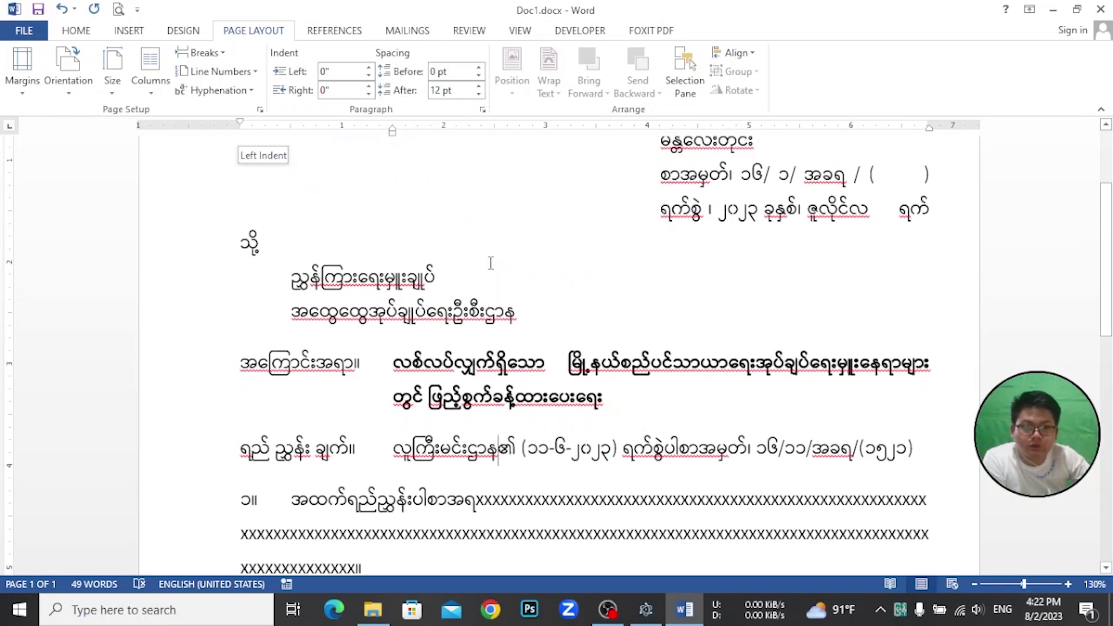
pyautogui.scroll(3, 490, 263)
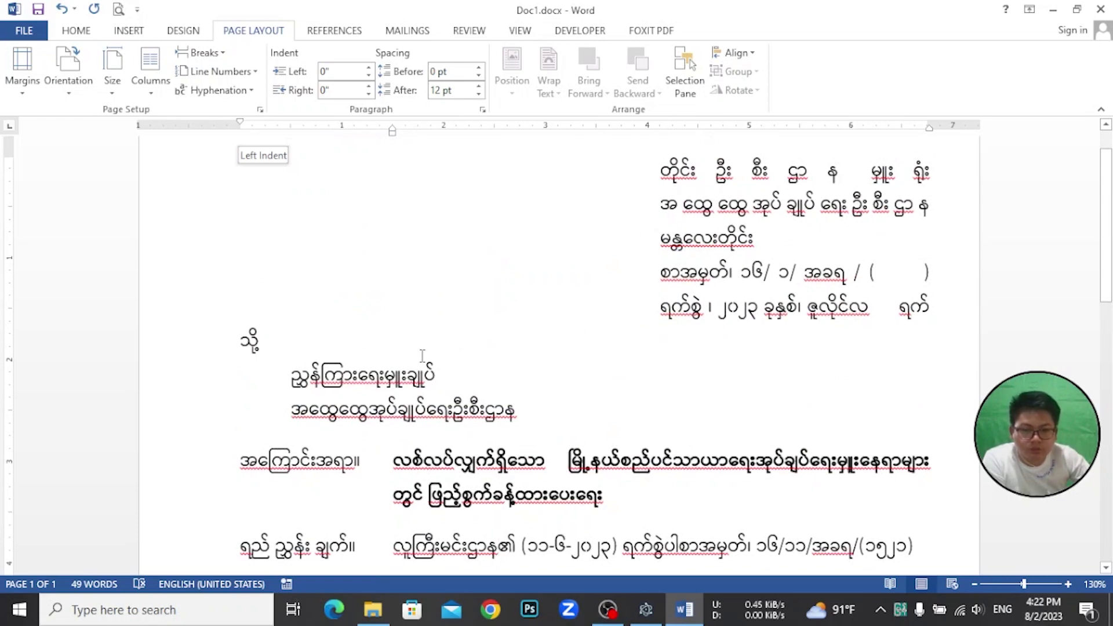
pyautogui.scroll(-1, 400, 399)
pyautogui.scroll(-2, 418, 377)
pyautogui.click(471, 273)
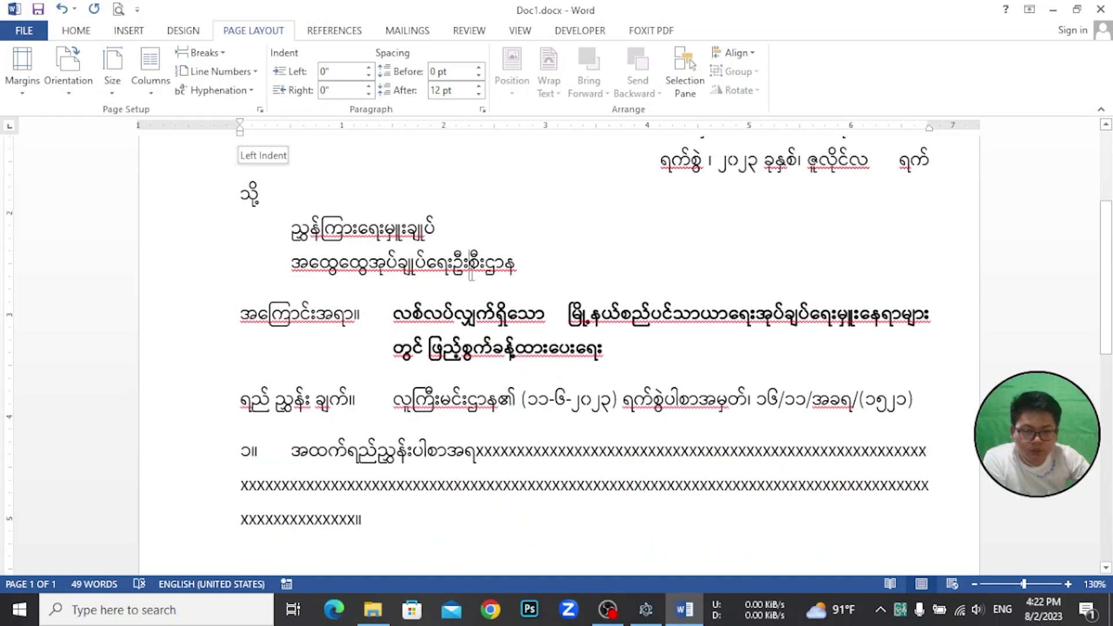
pyautogui.click(467, 328)
pyautogui.scroll(-3, 436, 429)
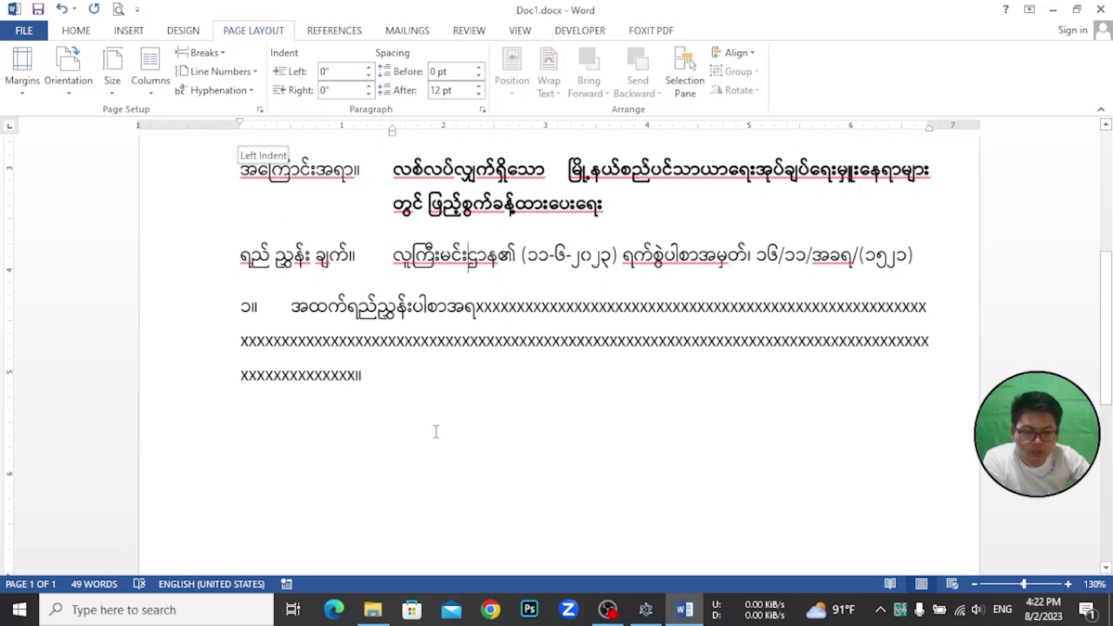
pyautogui.click(441, 381)
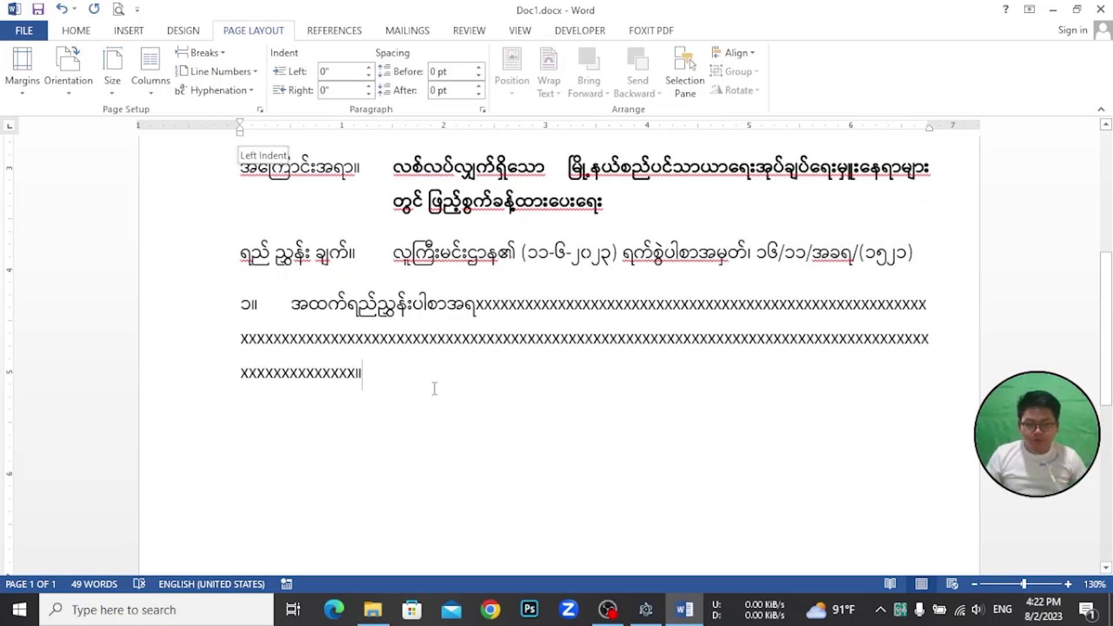
# Start point ၂။ on a new line with a tab indent and a run of placeholder x's
pyautogui.press('Return')
pyautogui.write('၂။')
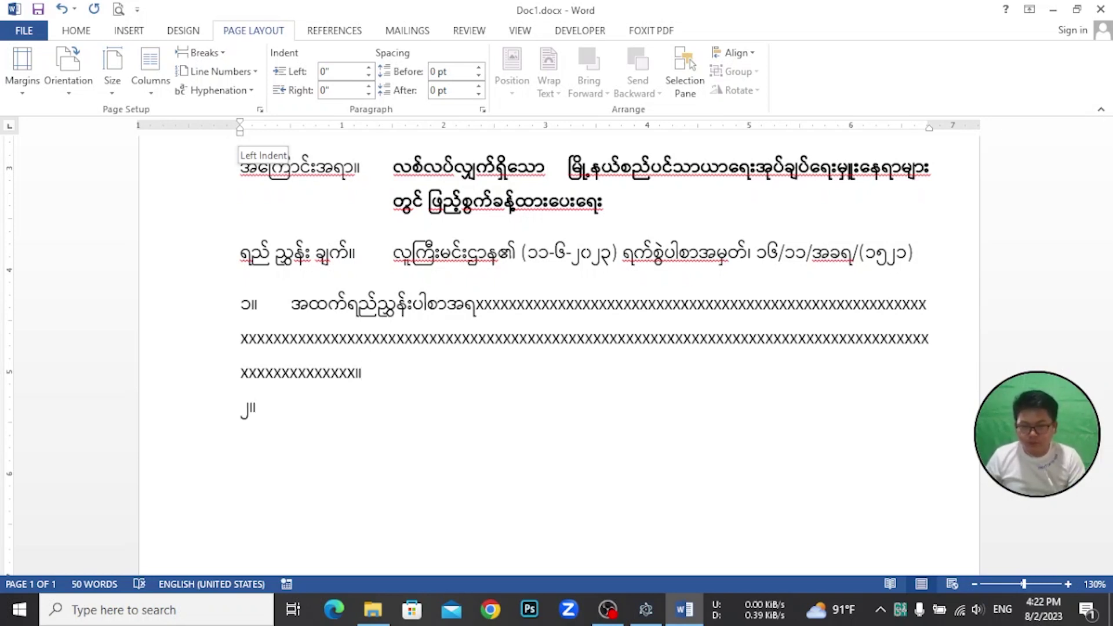
pyautogui.press('Tab')
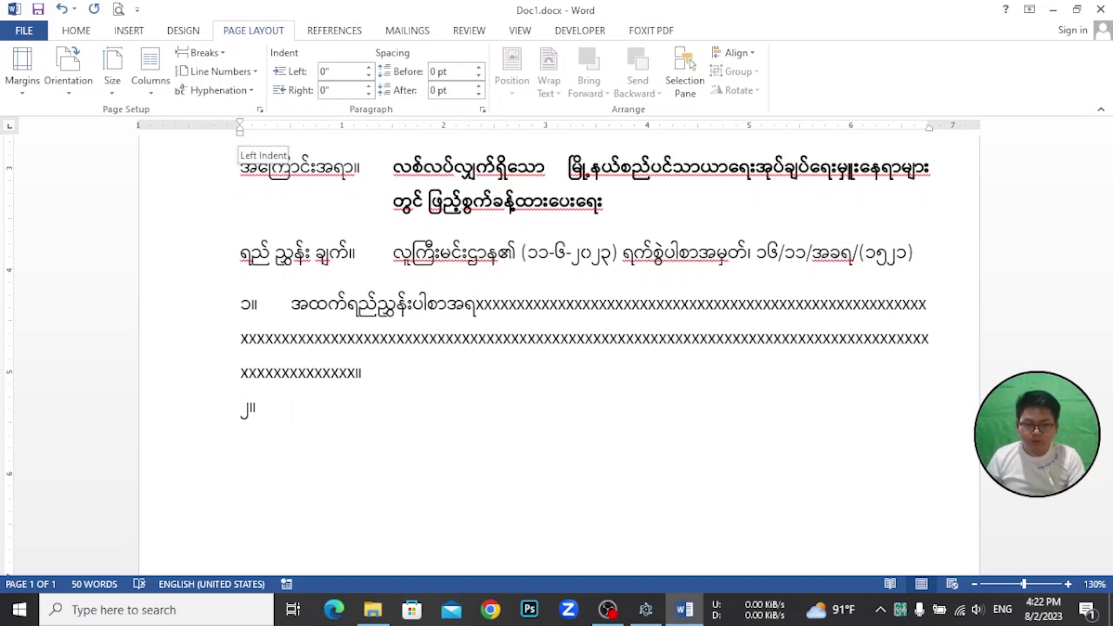
pyautogui.hotkey('ctrl', 'shift', 'space')
pyautogui.write('xxxxxxxxxxxxxxxxxxx')
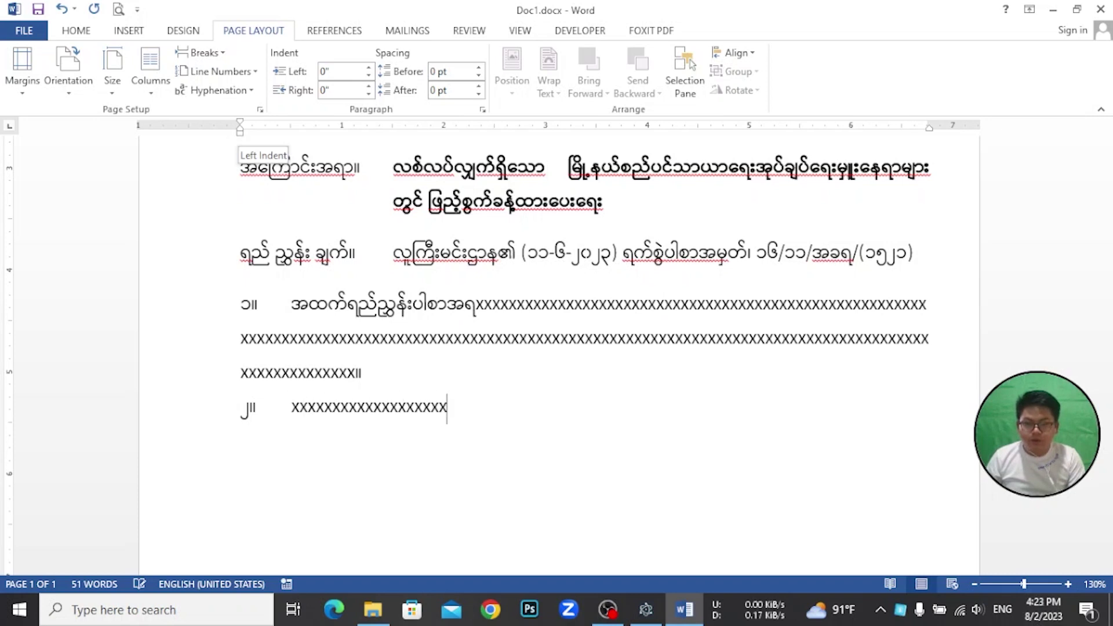
pyautogui.write('xxxxxxxxxxxxxxxxxxxxxxxxxxxxxxxxxxxxxxxxxxxxxxxxxxxxxxxxxxxxxxx')
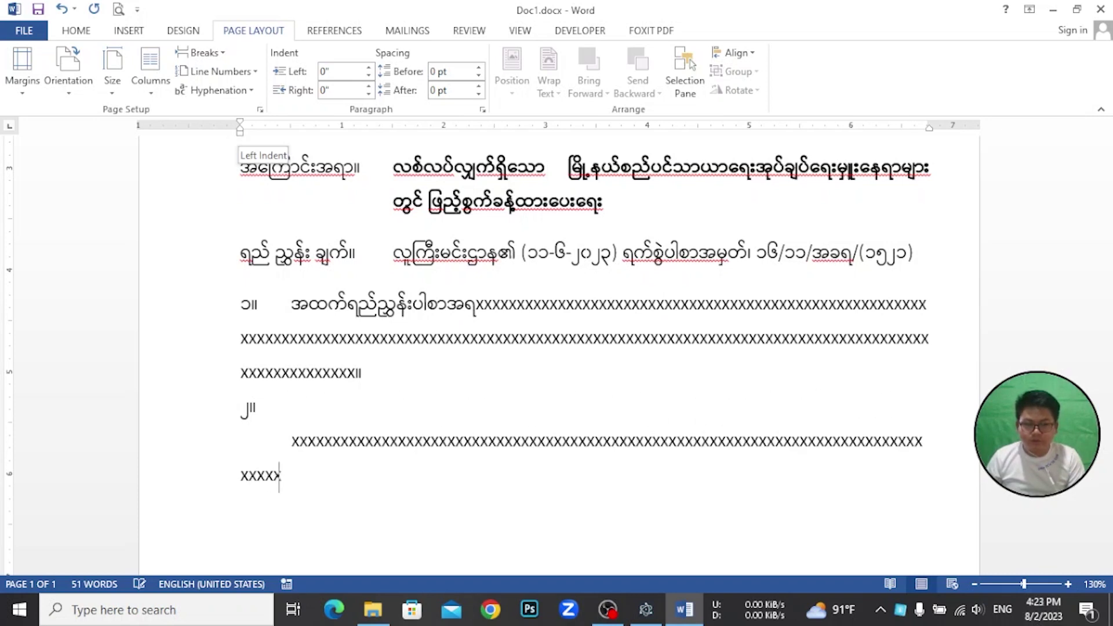
pyautogui.write('xxxxxxxxxxxx')
# Join the x text onto the ၂။ line, close it with ။, and start a new paragraph
pyautogui.press('Left')
pyautogui.press('Left')
pyautogui.press('Left')
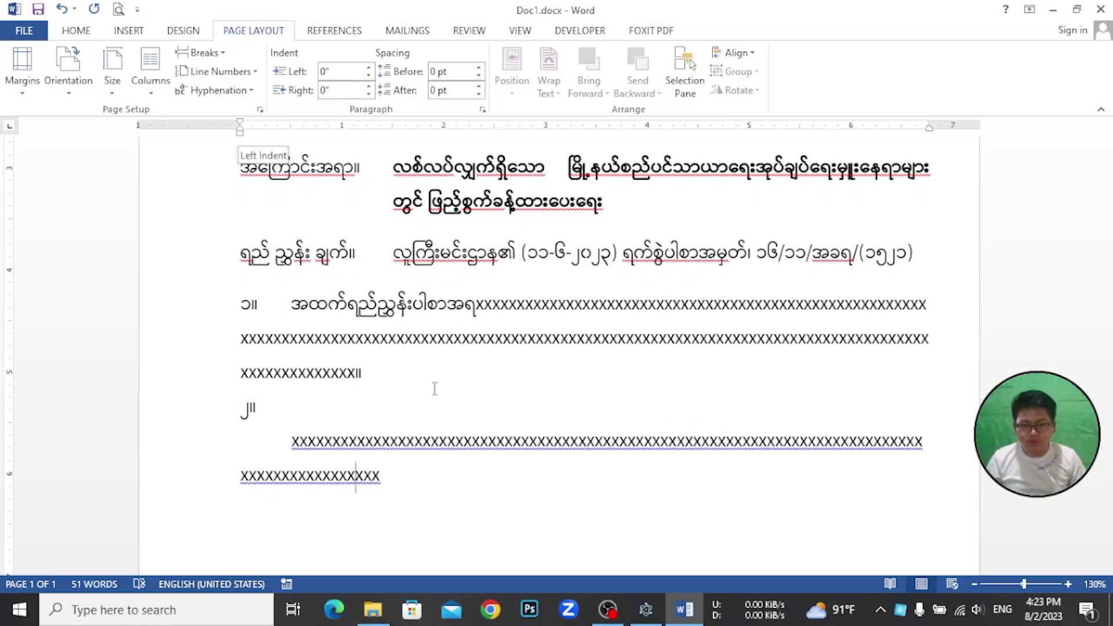
pyautogui.press('Left')
pyautogui.press('Left')
pyautogui.press('Left')
pyautogui.press('Left')
pyautogui.press('Left')
pyautogui.press('Left')
pyautogui.press('Left')
pyautogui.press('Left')
pyautogui.press('Left')
pyautogui.press('BackSpace')
pyautogui.hotkey('ctrl', 'End')
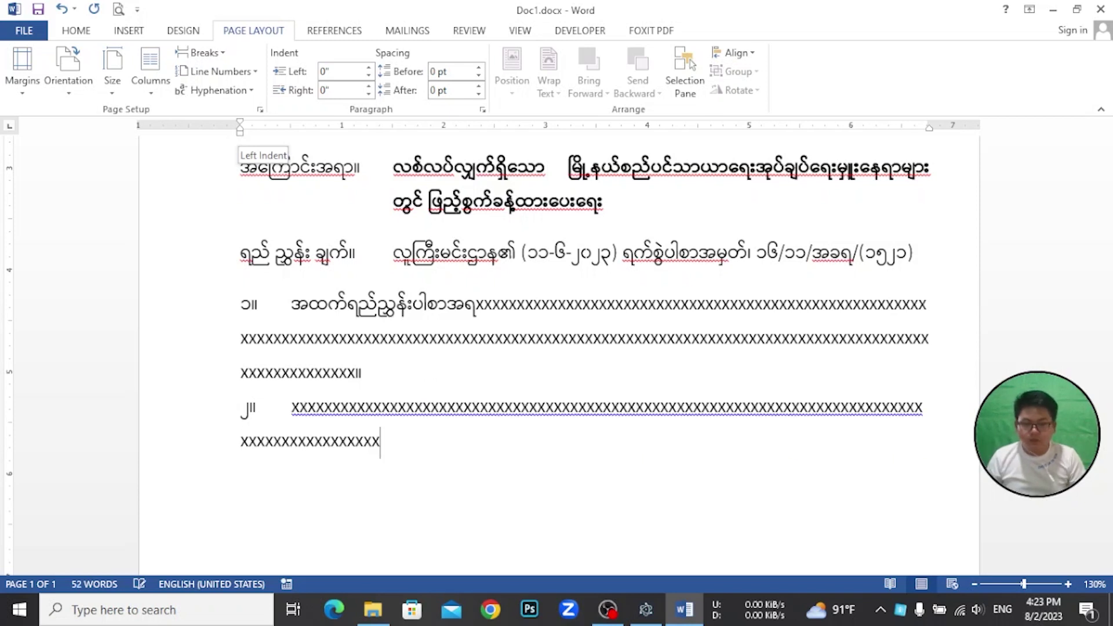
pyautogui.write('>')
pyautogui.press('BackSpace')
pyautogui.hotkey('ctrl', 'shift')
pyautogui.write('။')
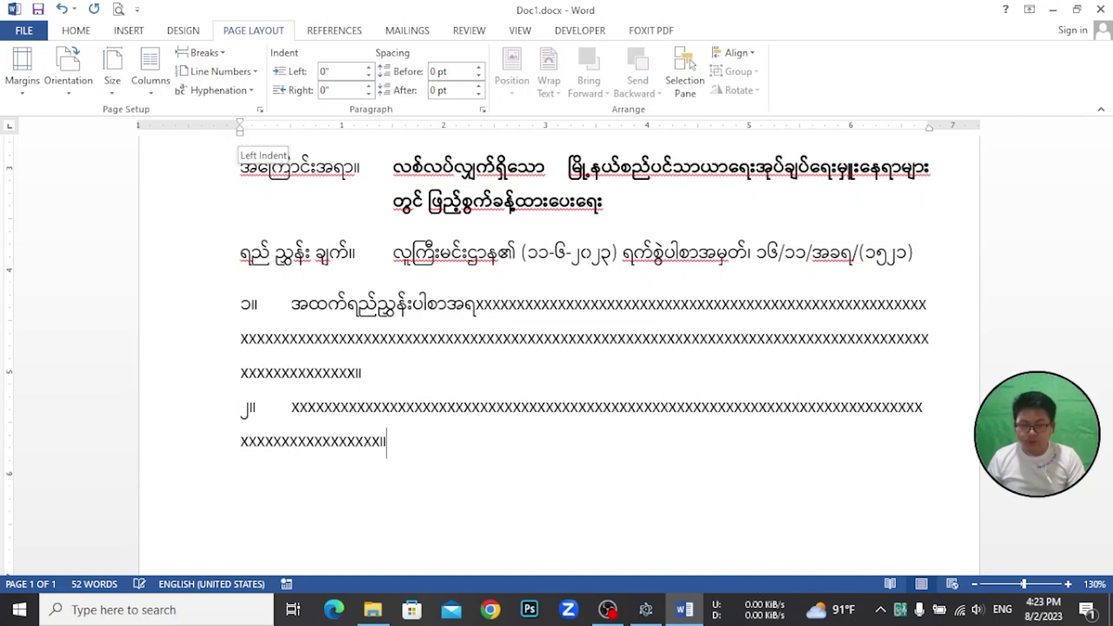
pyautogui.press('Return')
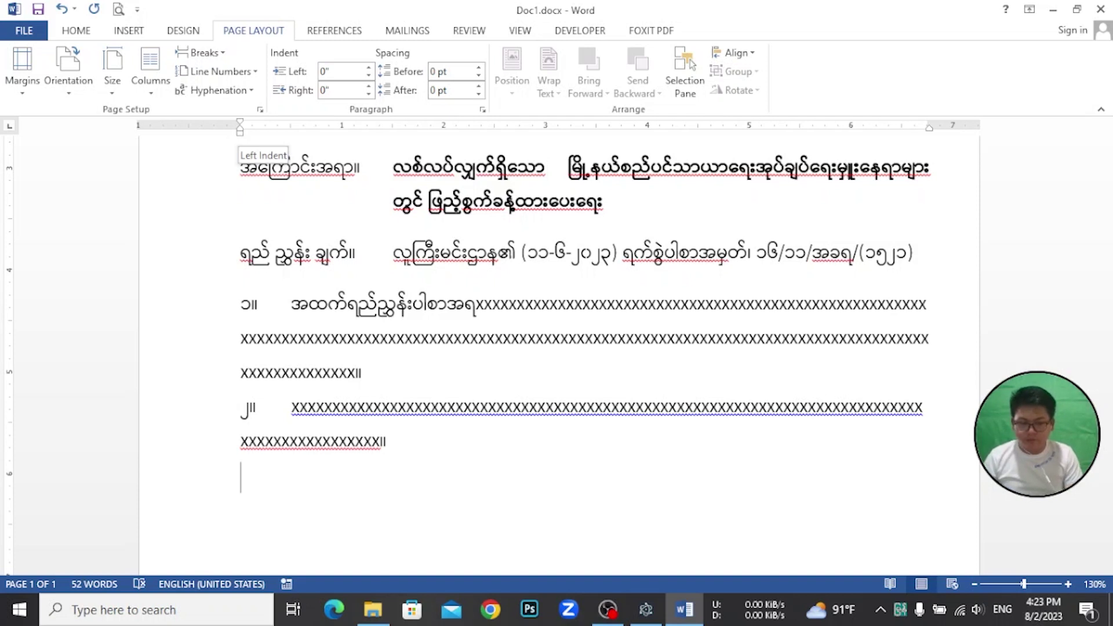
# Write tab-indented point ၃။ as 'သို့ဖြစ်ပါ၍' plus placeholder x's, closed with ။
pyautogui.write('၃။')
pyautogui.press('Tab')
pyautogui.write('သို့ဖြစ်ပါ၍')
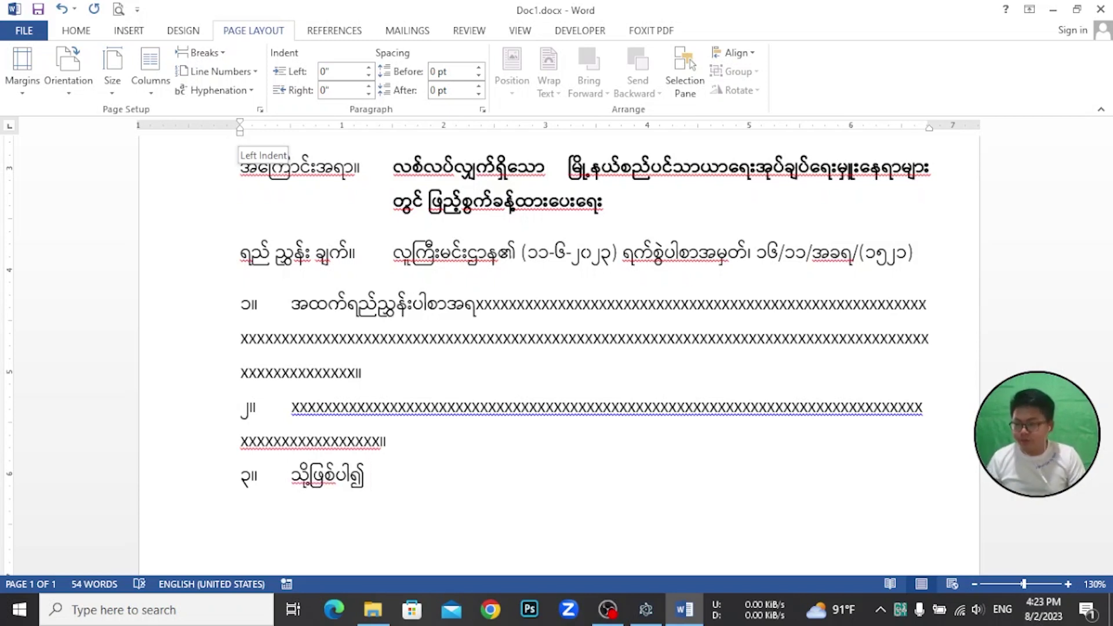
pyautogui.hotkey('ctrl', 'space')
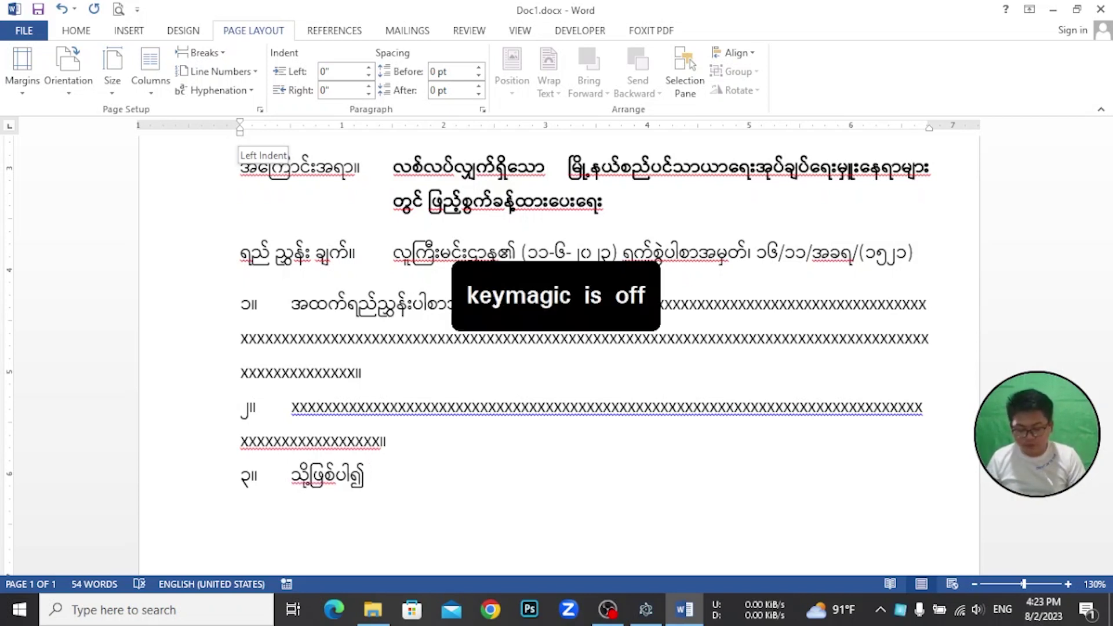
pyautogui.write('xxxxxxxxxxxxxxxxxxxxxxxxxxxxxxxxxxx')
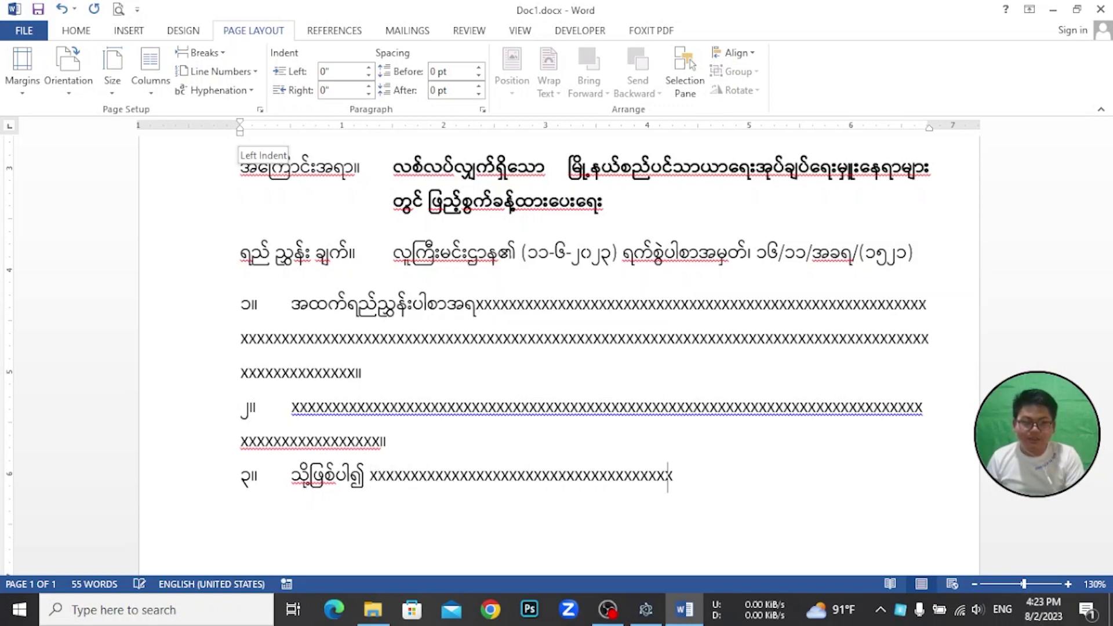
pyautogui.write('xxxxxxxxxxxxxxxxxxxxxxxxxxxxx')
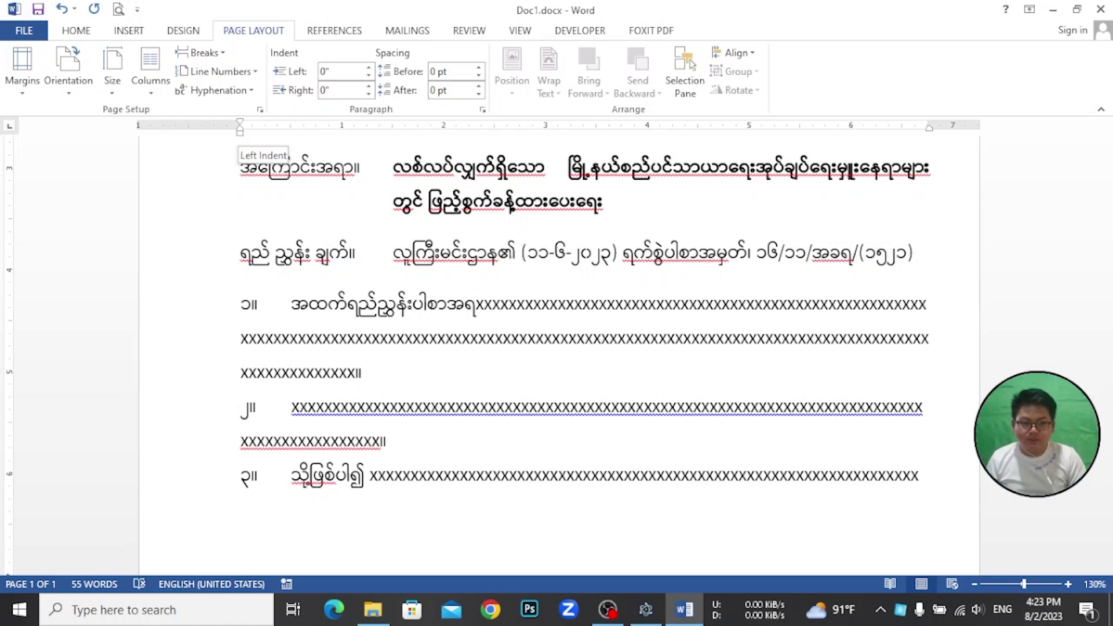
pyautogui.write('xxxxxxxxxxxxxxxxxx')
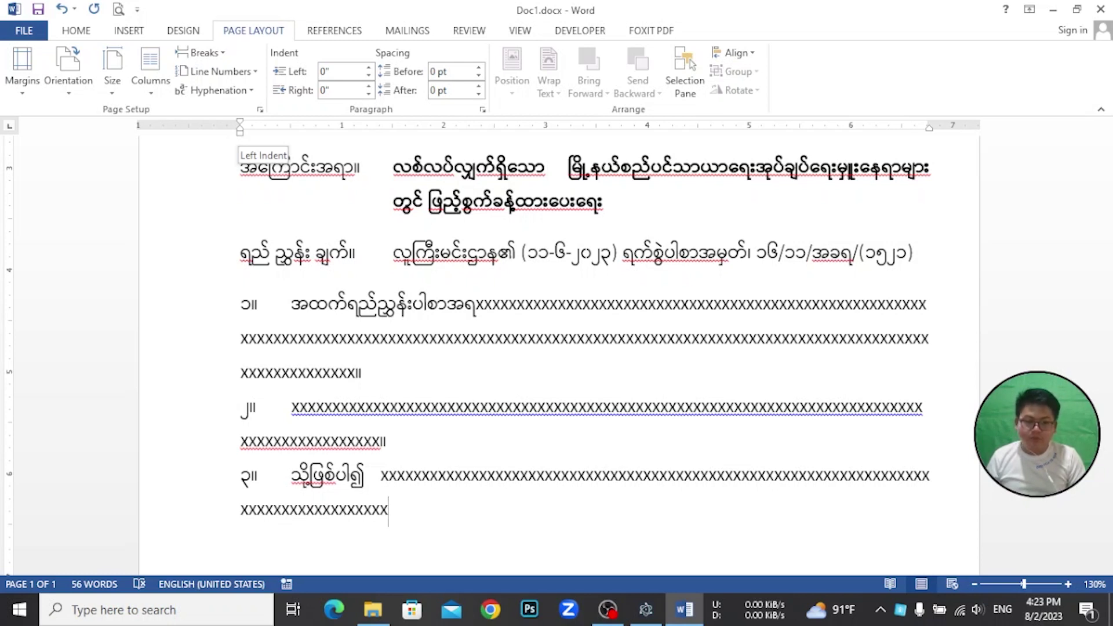
pyautogui.hotkey('ctrl', 'shift')
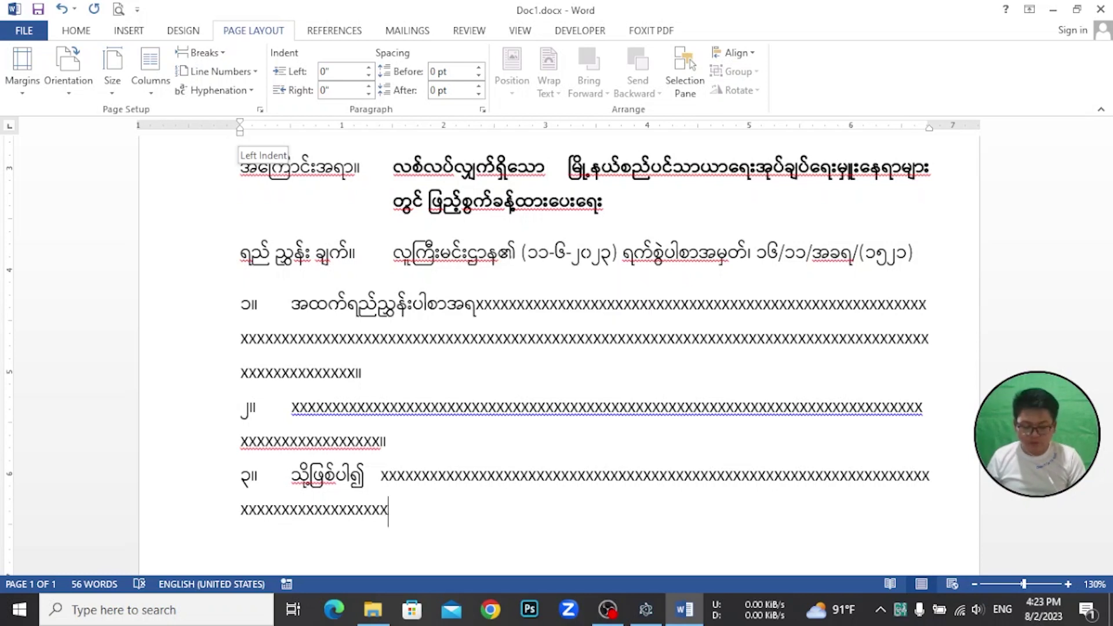
pyautogui.write('။')
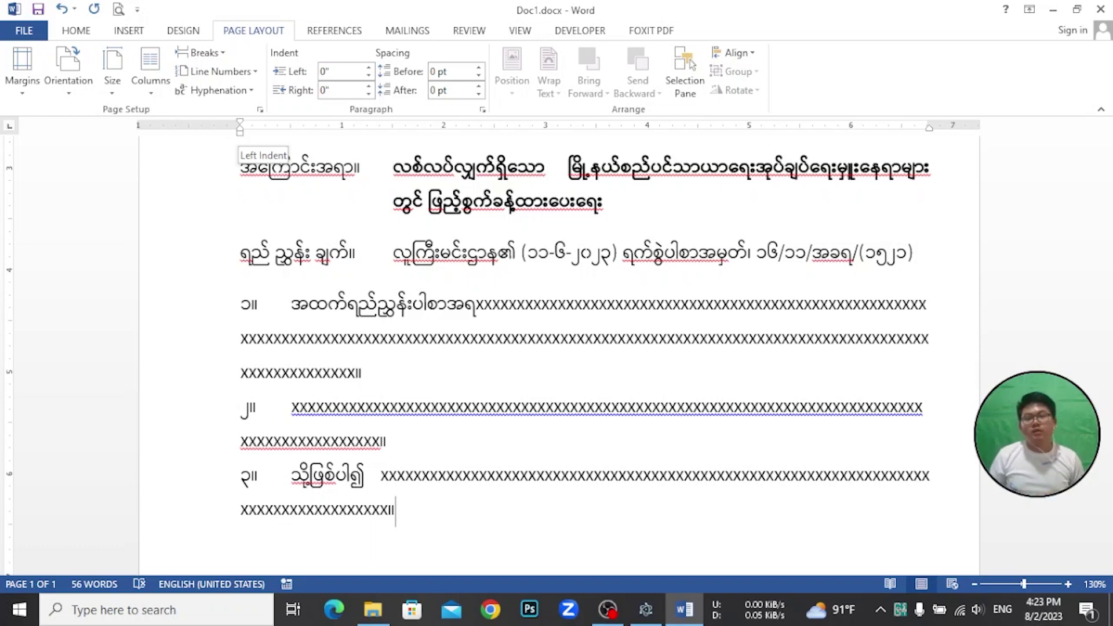
pyautogui.scroll(-2, 433, 397)
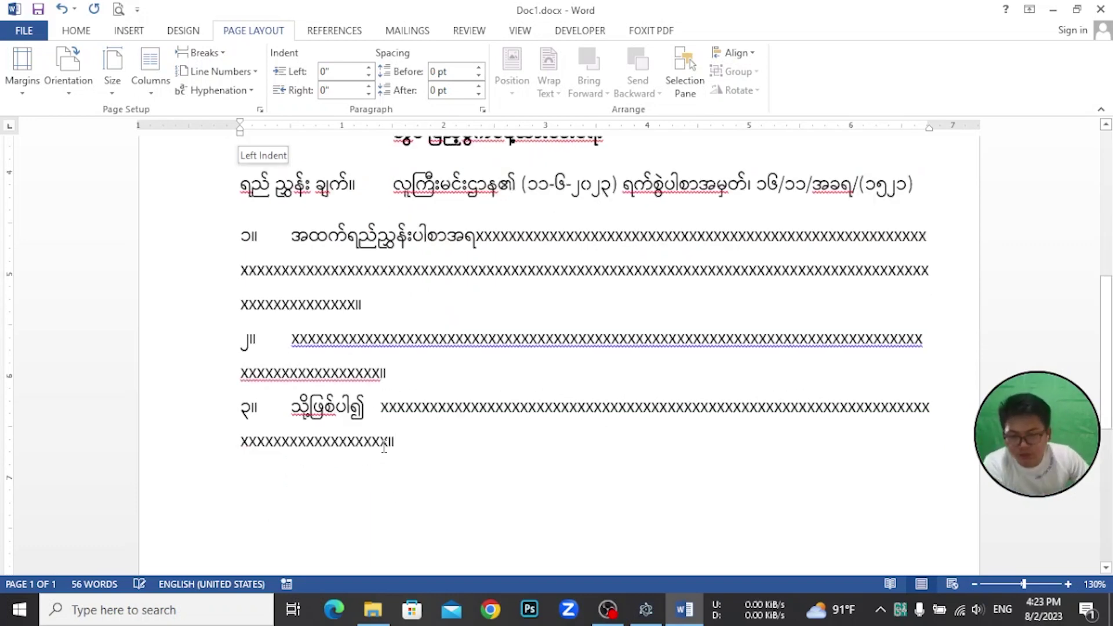
# Add three blank lines after point ၃။ and place the cursor on the signature line
pyautogui.scroll(-1, 442, 423)
pyautogui.scroll(-1, 460, 417)
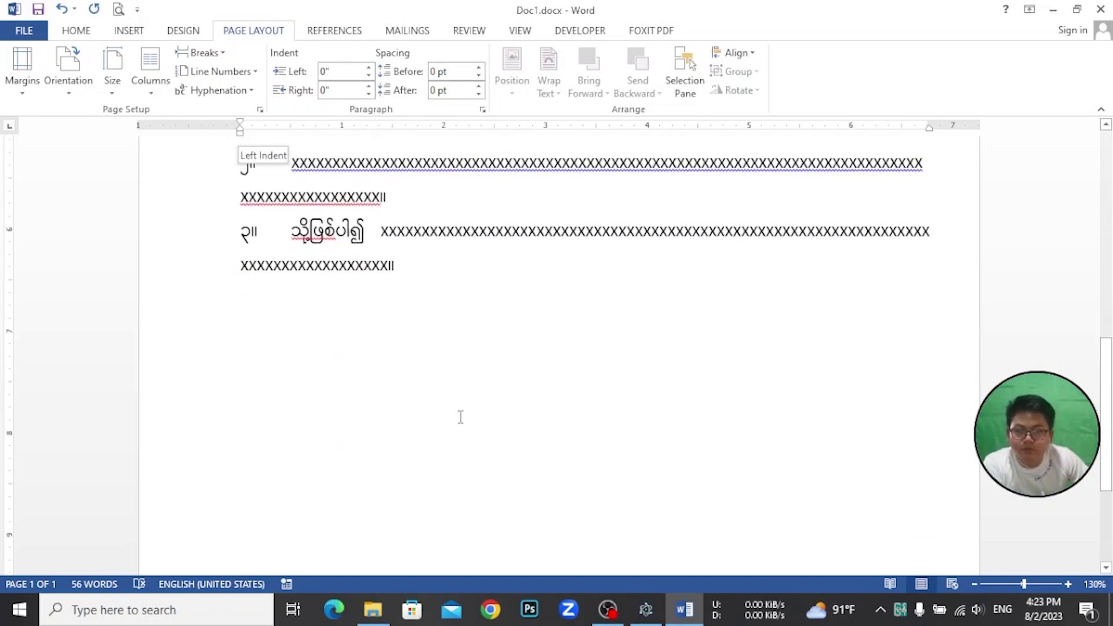
pyautogui.press('Return')
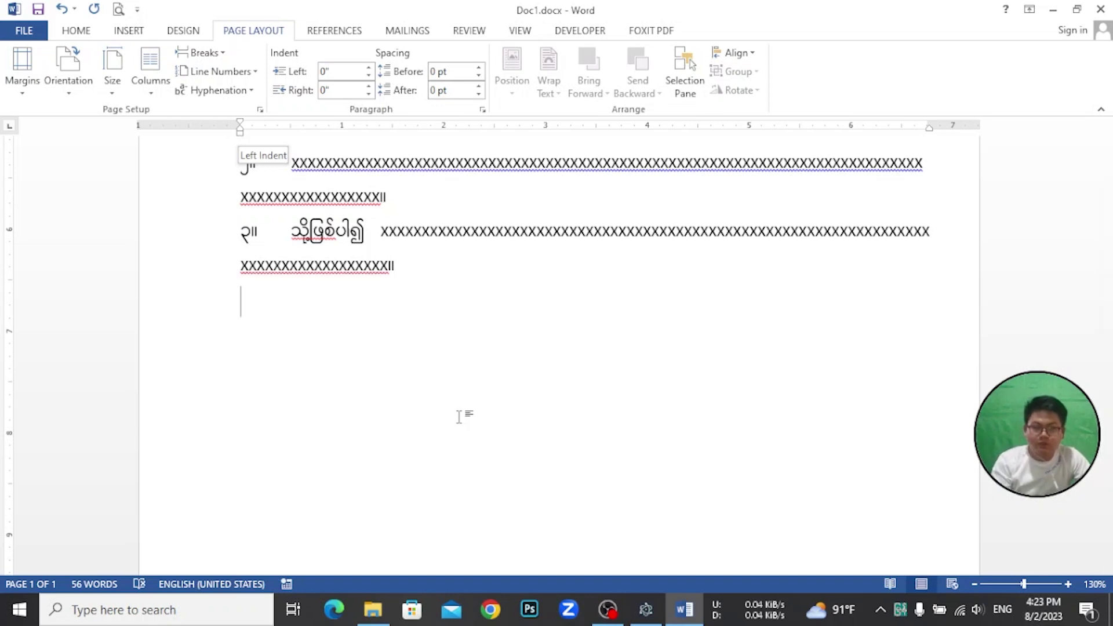
pyautogui.press('Return')
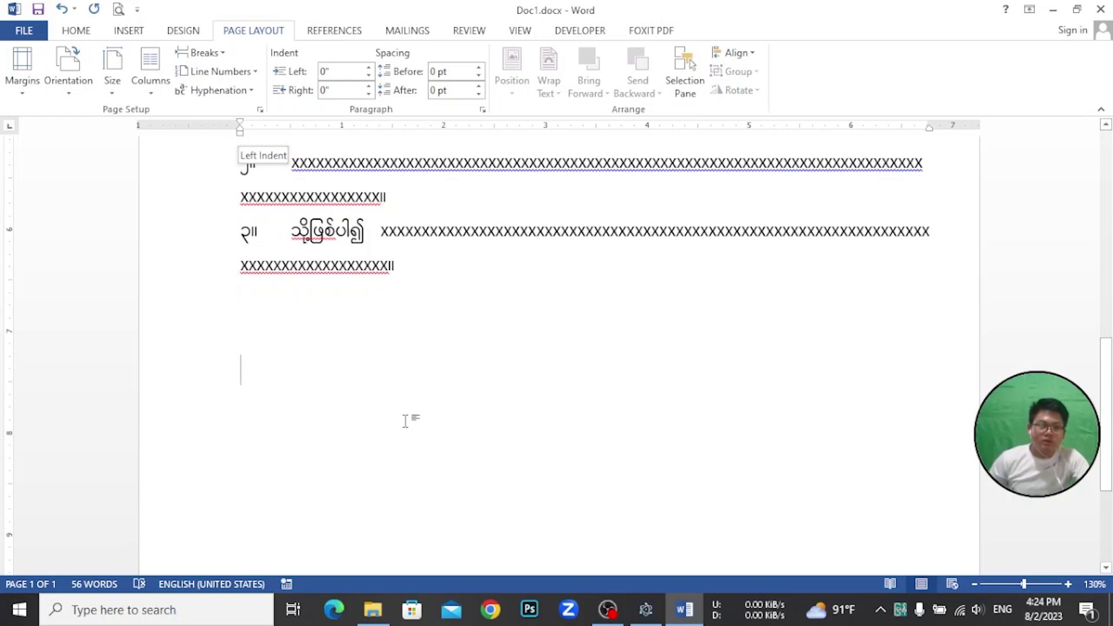
pyautogui.press('Return')
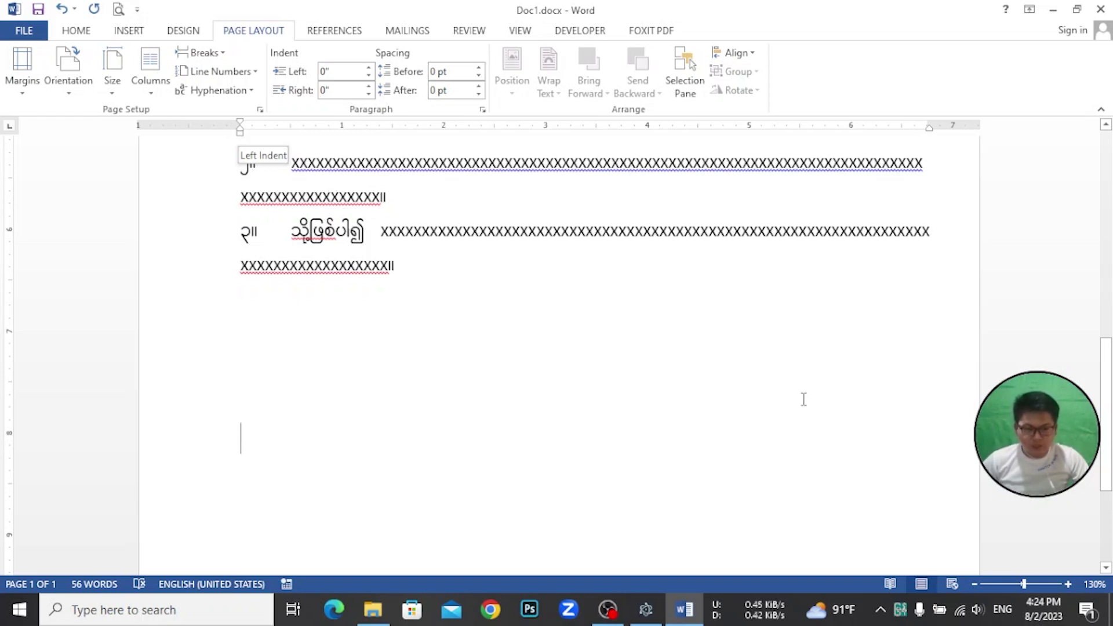
pyautogui.scroll(-2, 786, 418)
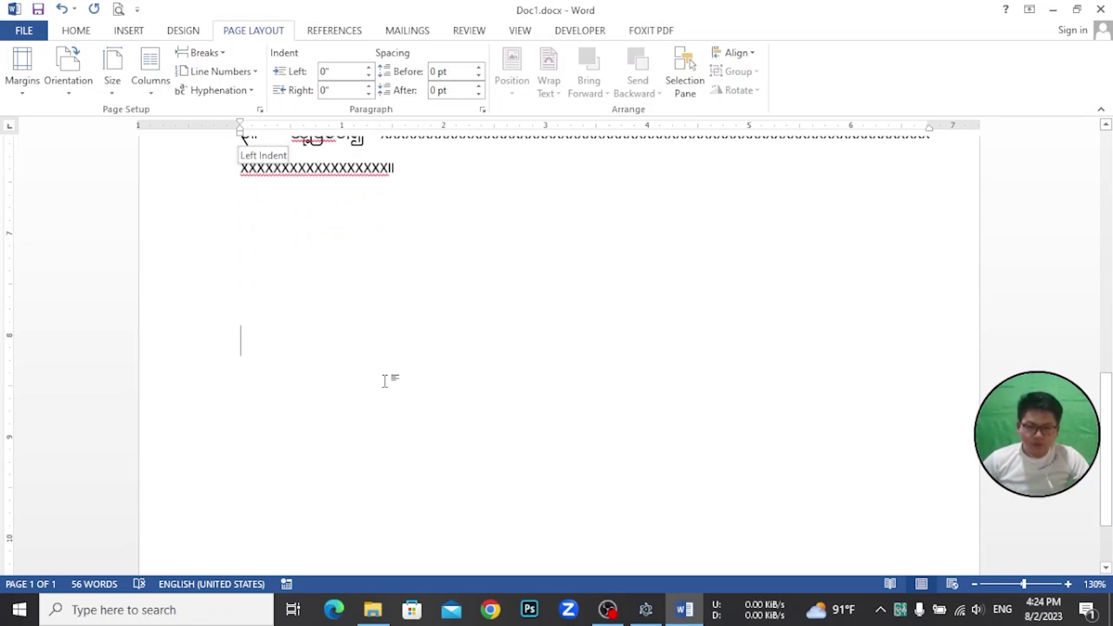
pyautogui.scroll(1, 316, 357)
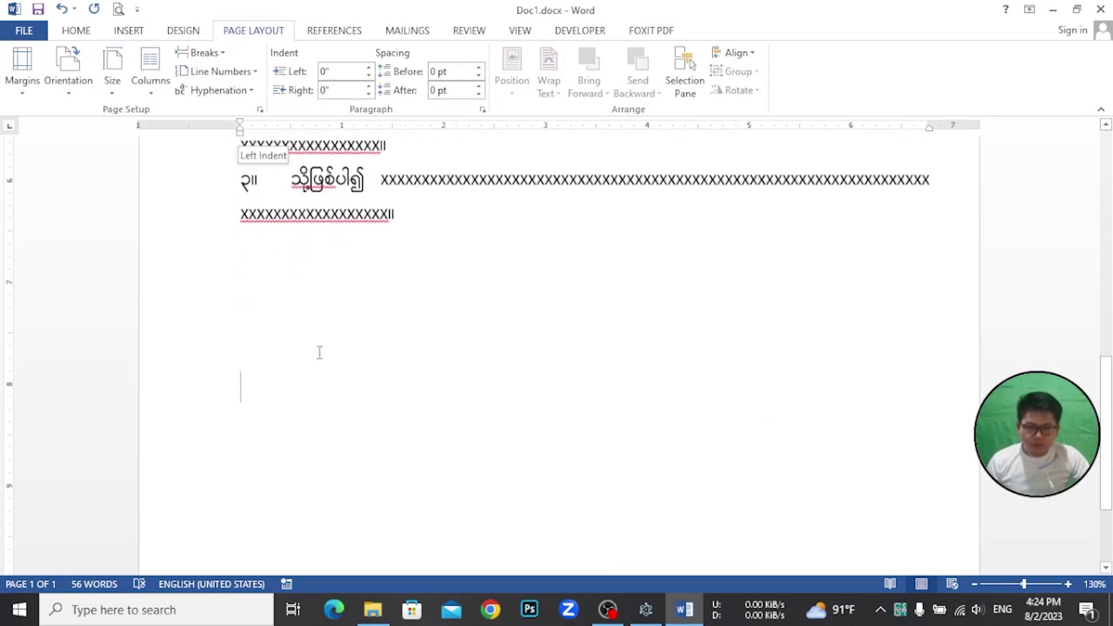
pyautogui.click(281, 369)
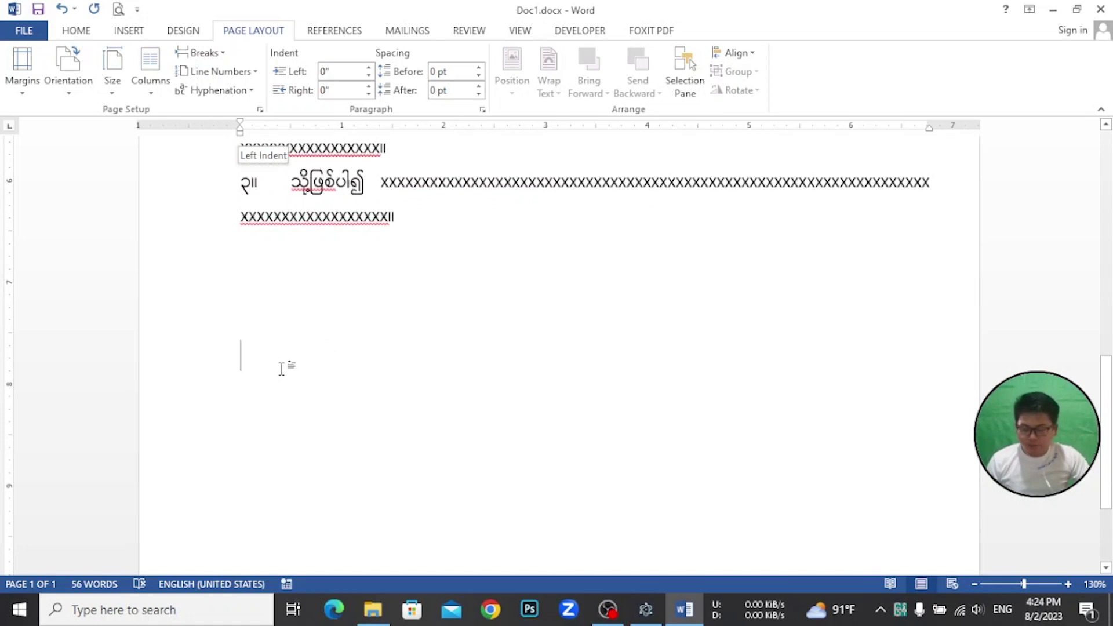
# Type 'တိုင်းဦးစီးမှူး(ကိုယ်စား)' above a bracketed line with the signer's name and deputy title, then add a line
pyautogui.write('တို')
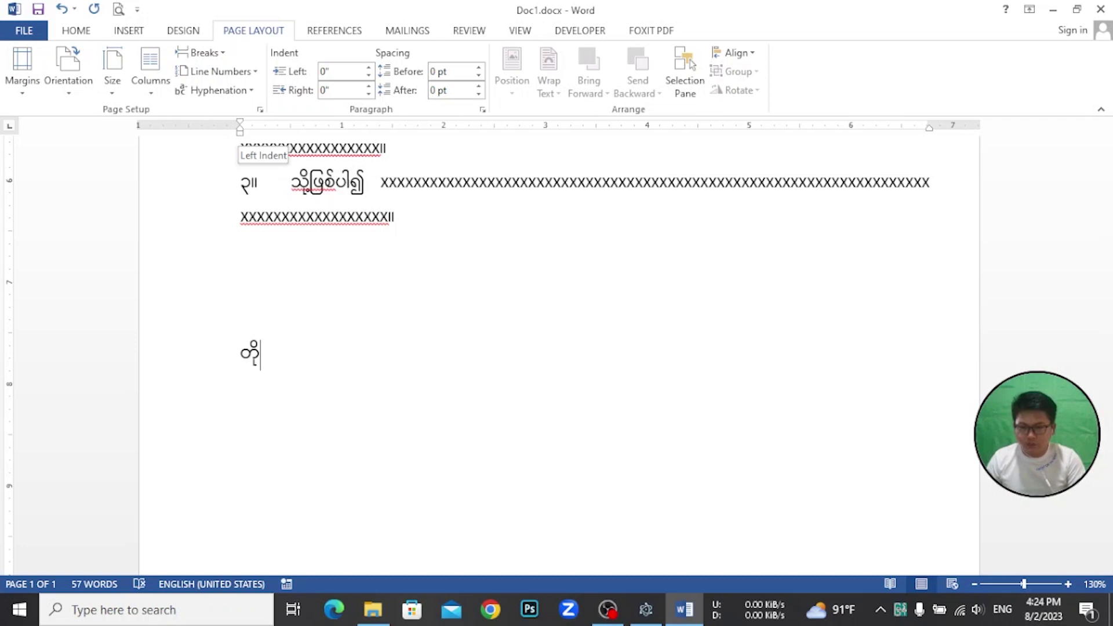
pyautogui.write('င်းဦးစီးမ')
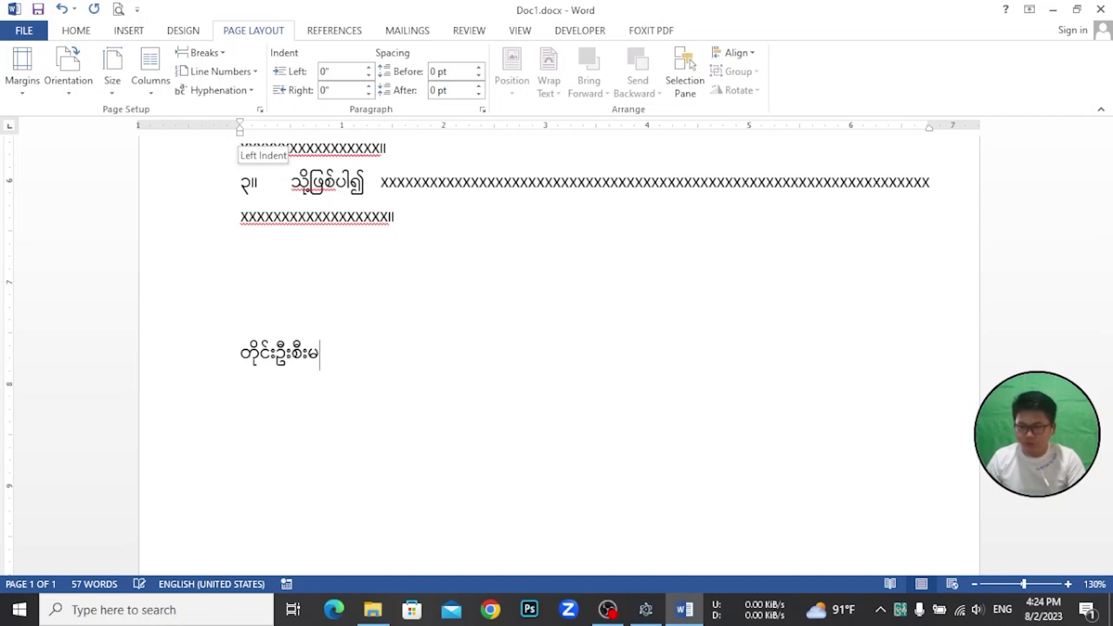
pyautogui.write('ှူး')
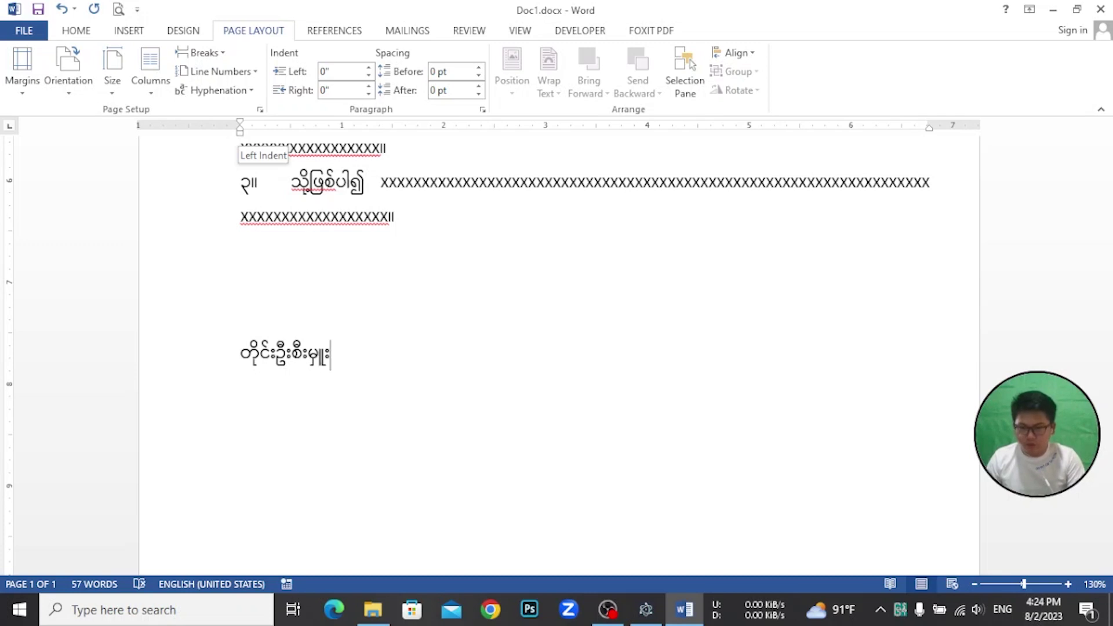
pyautogui.write('(ကိုယ')
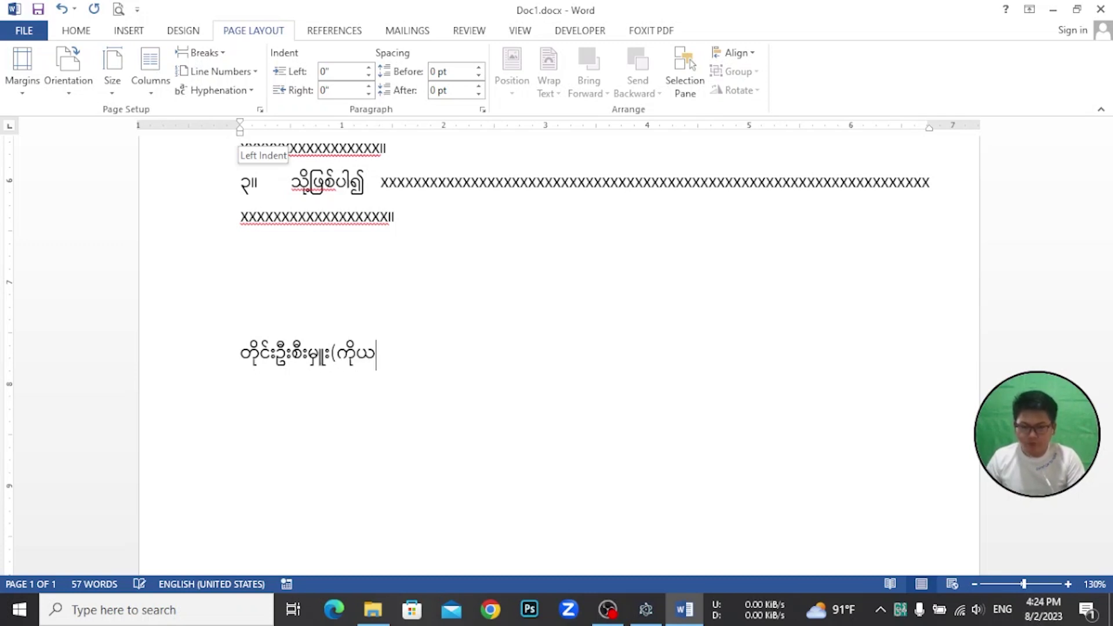
pyautogui.write('်စား)')
pyautogui.press('Return')
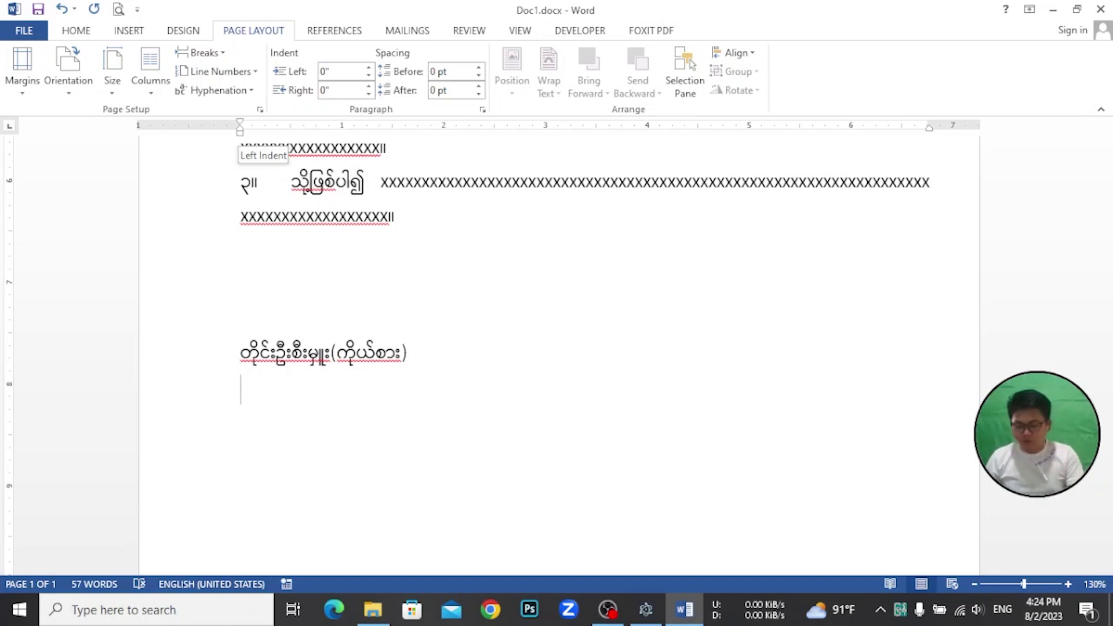
pyautogui.write('(ဦးထင်၊ ဒုတိုင်းဦးစီးမှူး')
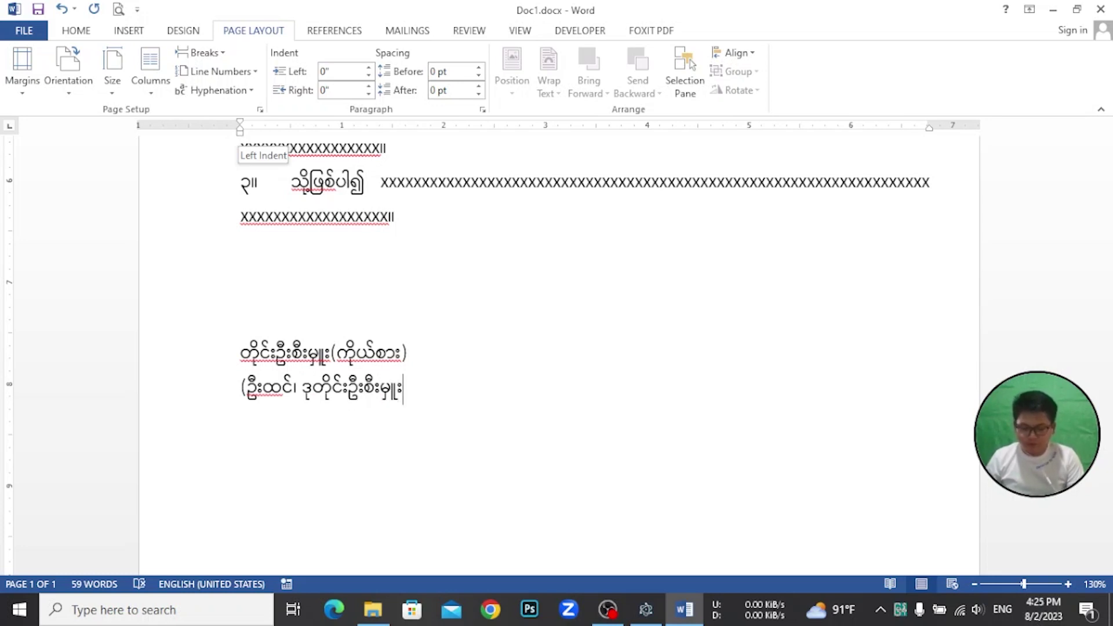
pyautogui.write(')')
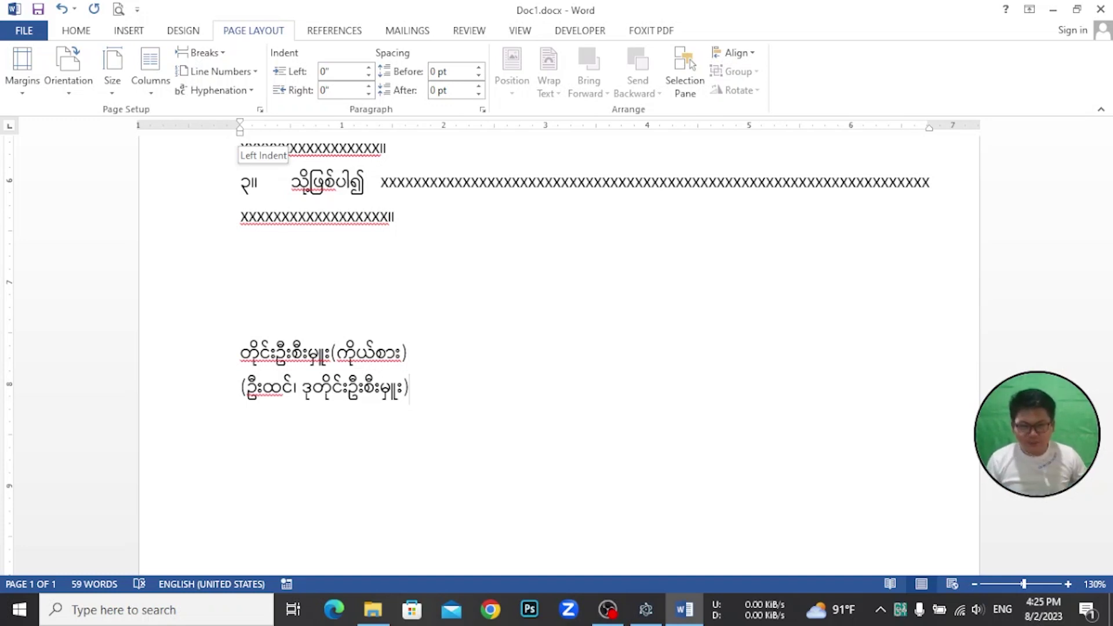
pyautogui.click(240, 351)
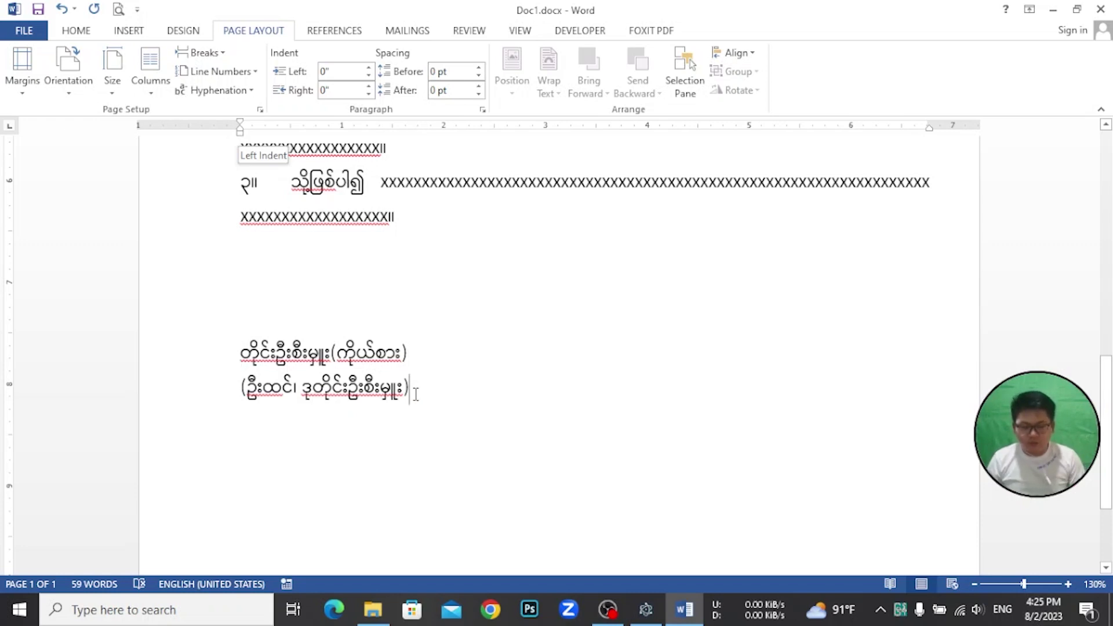
pyautogui.press('Return')
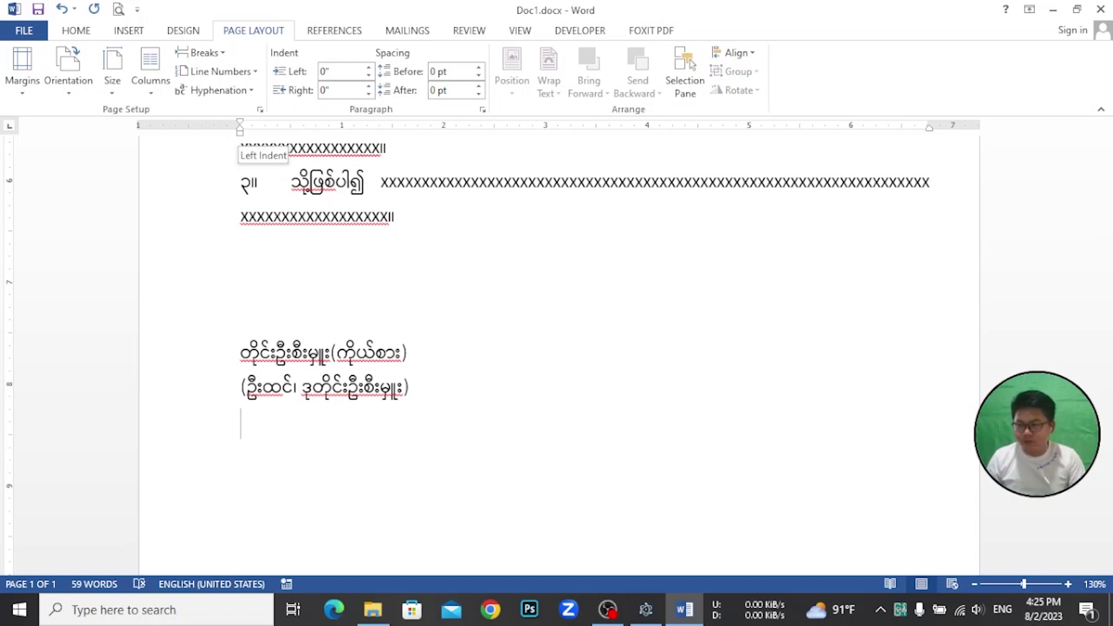
# Add the 'မိတ္တူကို' line with a tab-indented 'လက်ခံစာတွဲ' entry, then select the two signature lines
pyautogui.write('မိတ်')
pyautogui.press('BackSpace')
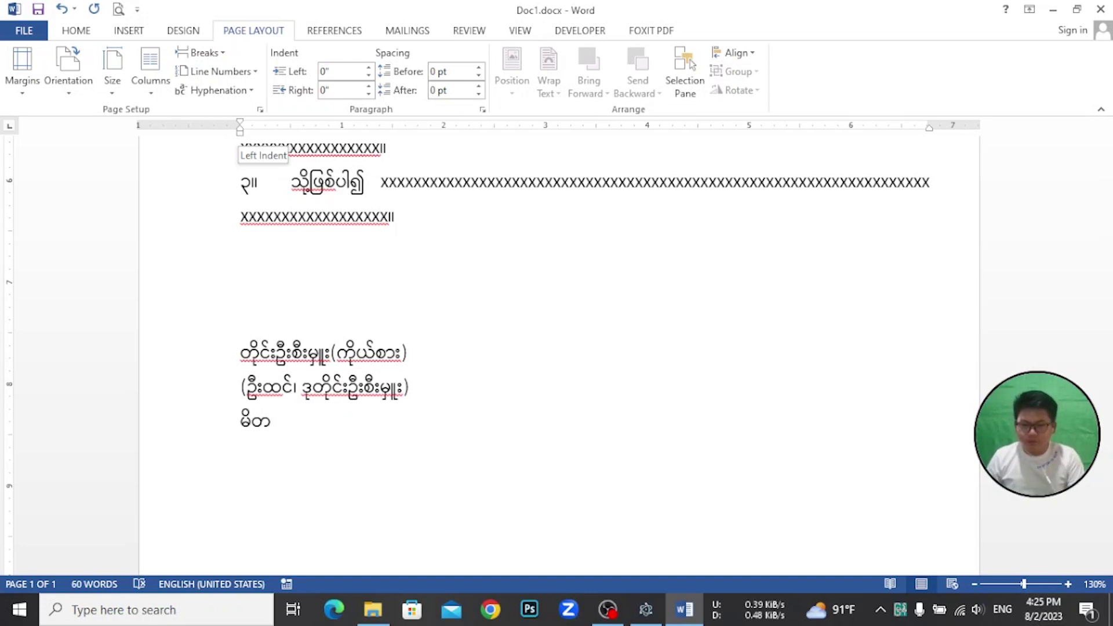
pyautogui.write('္တူကို')
pyautogui.press('Return')
pyautogui.press('Tab')
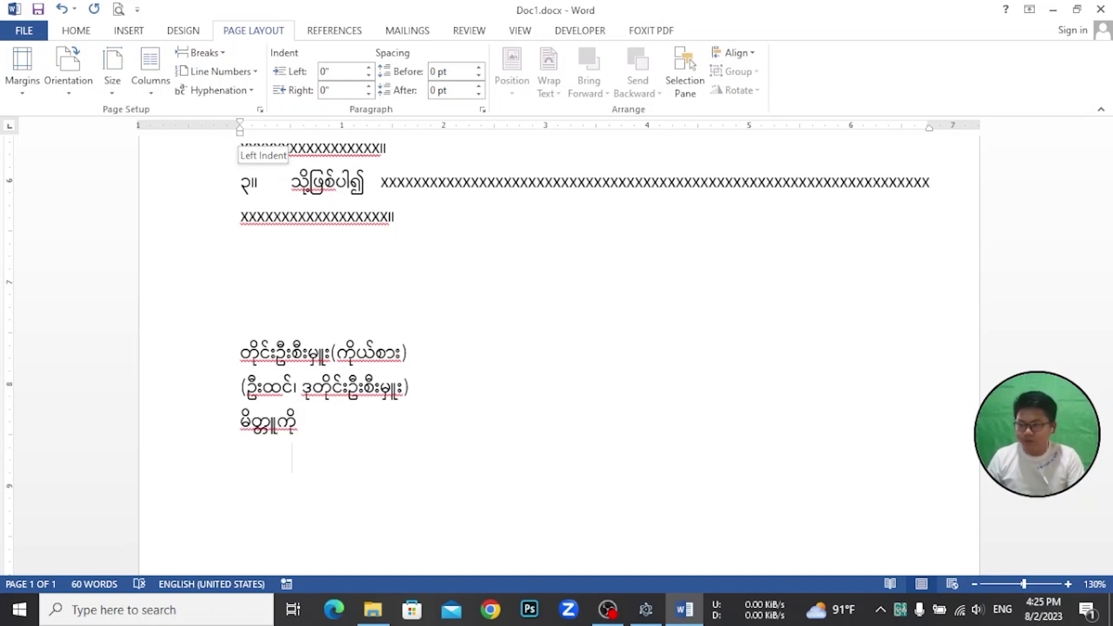
pyautogui.write('လက်ခံစာတွဲ')
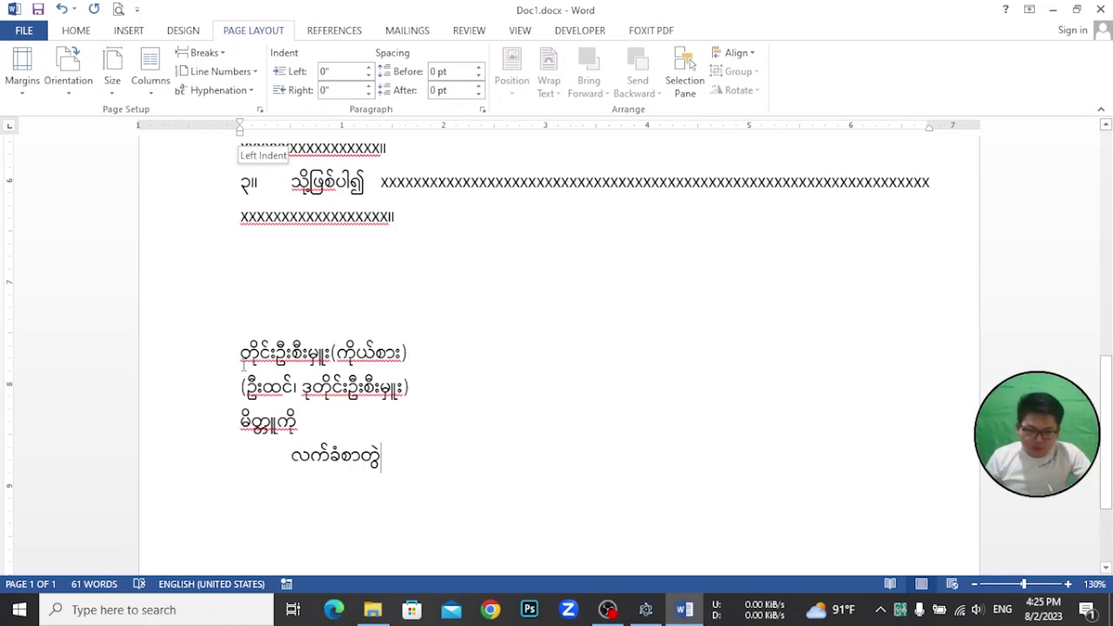
pyautogui.moveTo(242, 363); pyautogui.dragTo(413, 390)
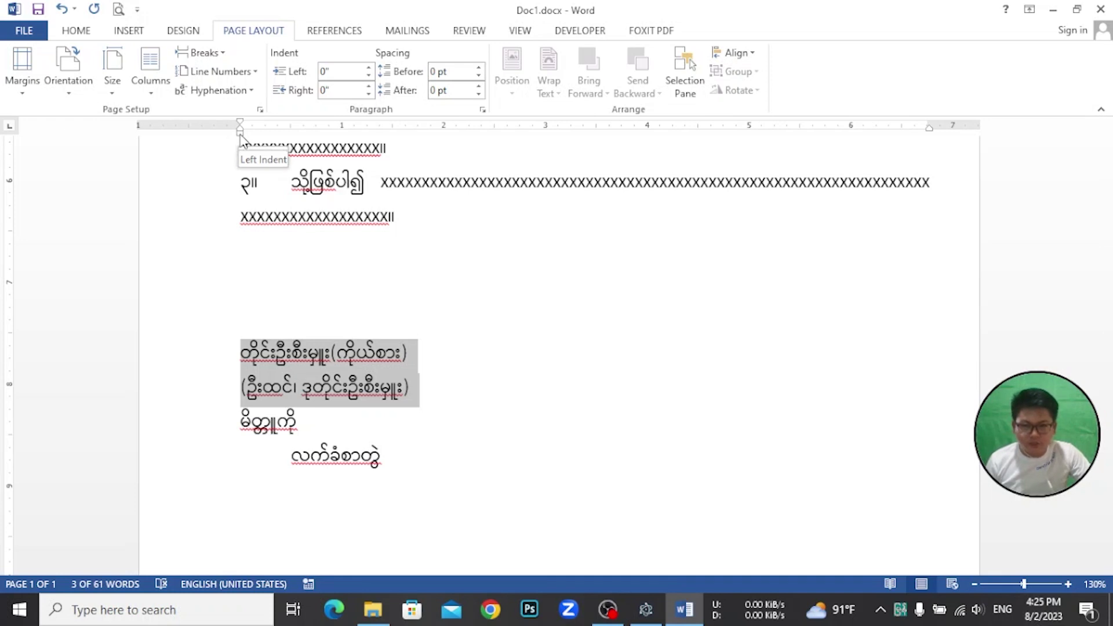
# Set the signature lines' left indent to about 5.06" and center-align them
pyautogui.moveTo(241, 136); pyautogui.dragTo(240, 136)
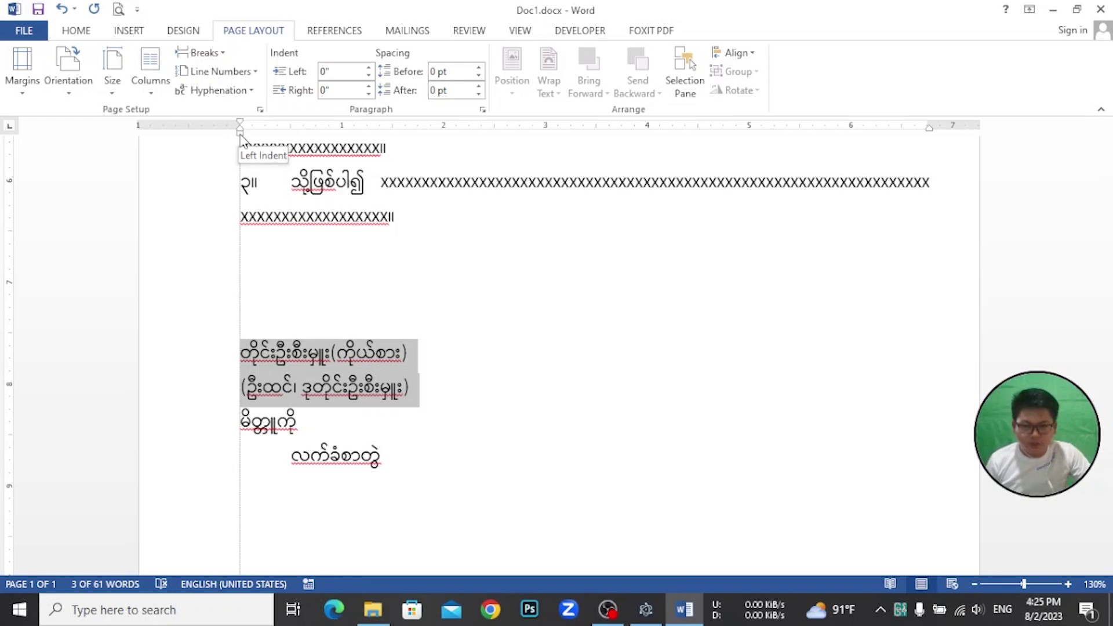
pyautogui.moveTo(241, 135); pyautogui.dragTo(756, 183)
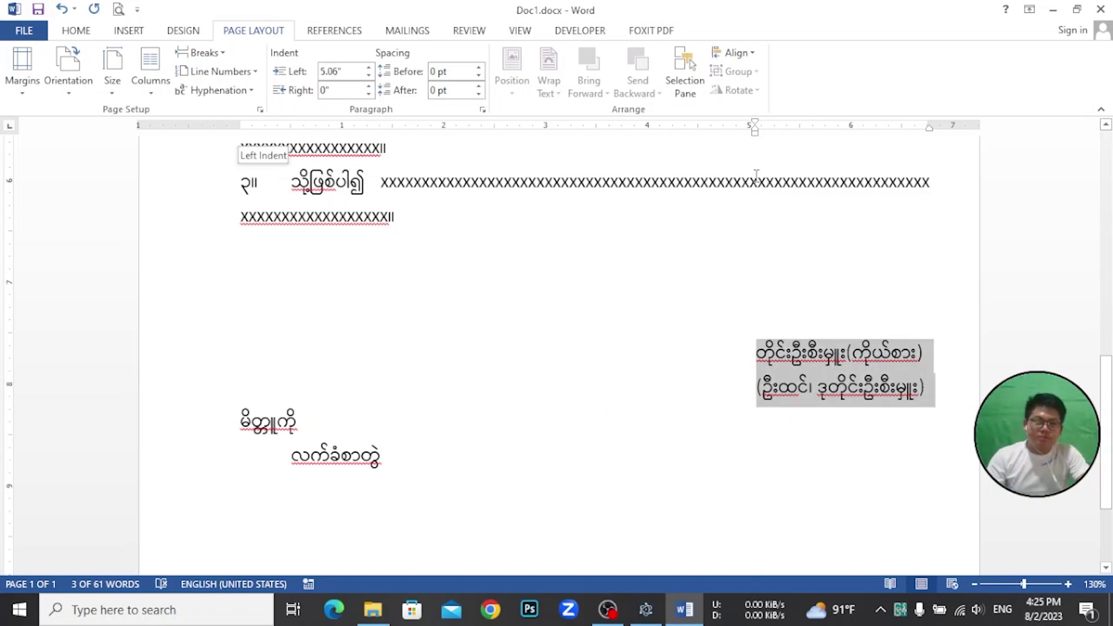
pyautogui.click(88, 31)
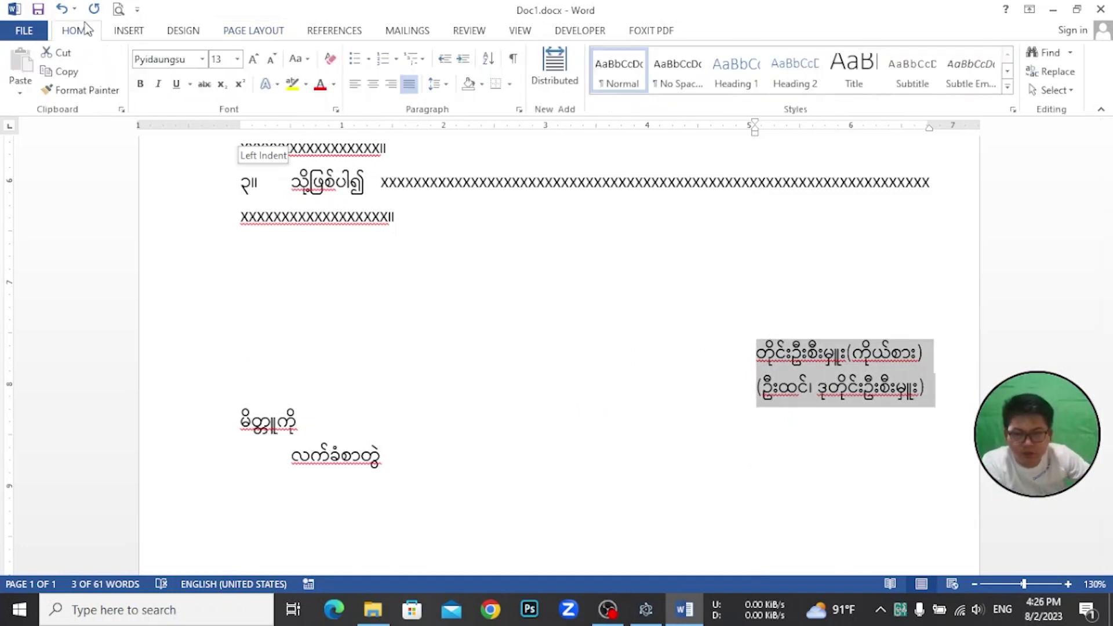
pyautogui.click(376, 87)
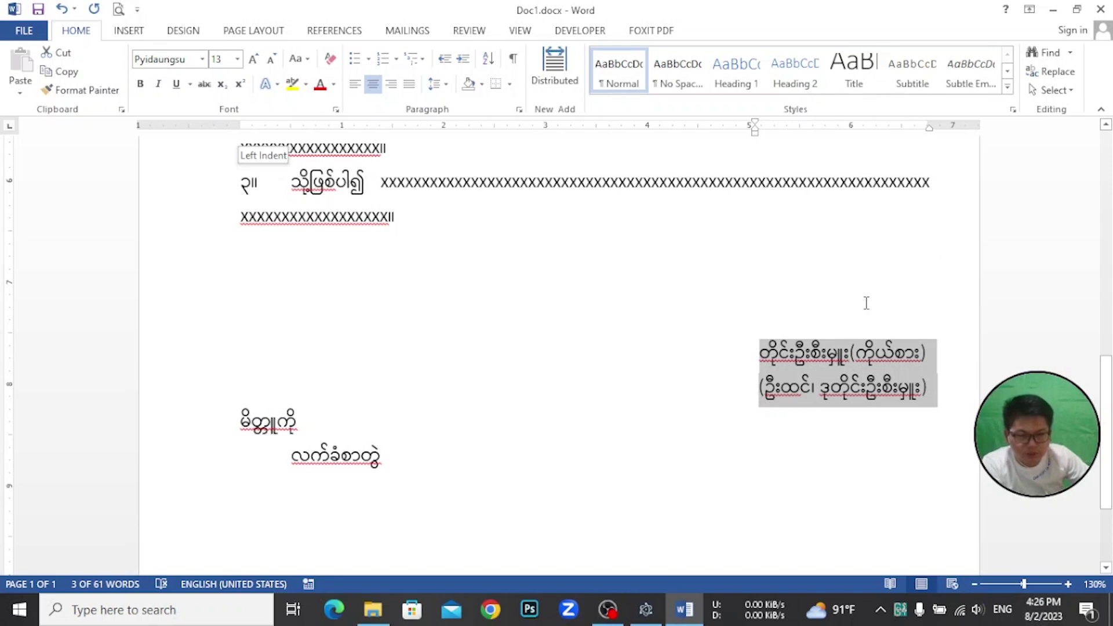
pyautogui.click(417, 468)
pyautogui.scroll(1, 416, 466)
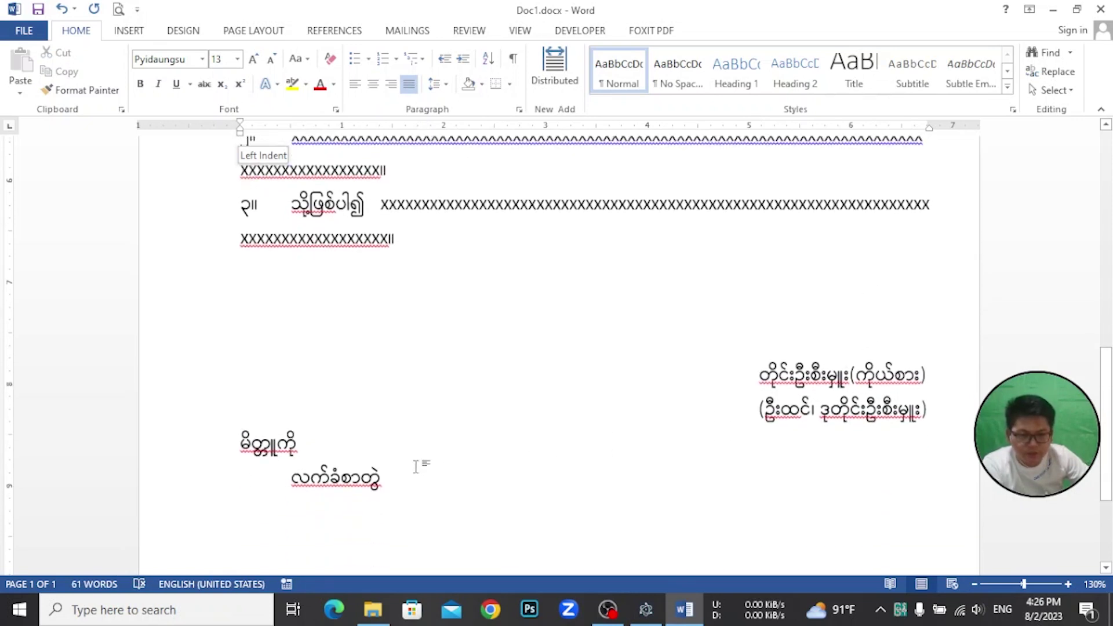
pyautogui.scroll(-2, 416, 466)
pyautogui.scroll(-3, 432, 443)
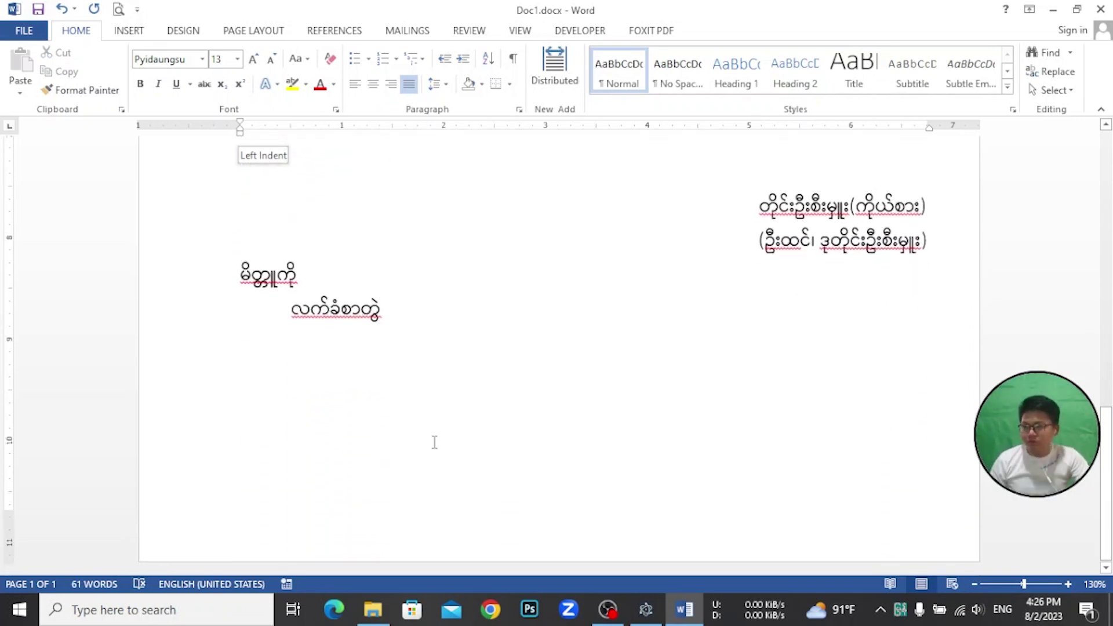
pyautogui.scroll(1, 436, 441)
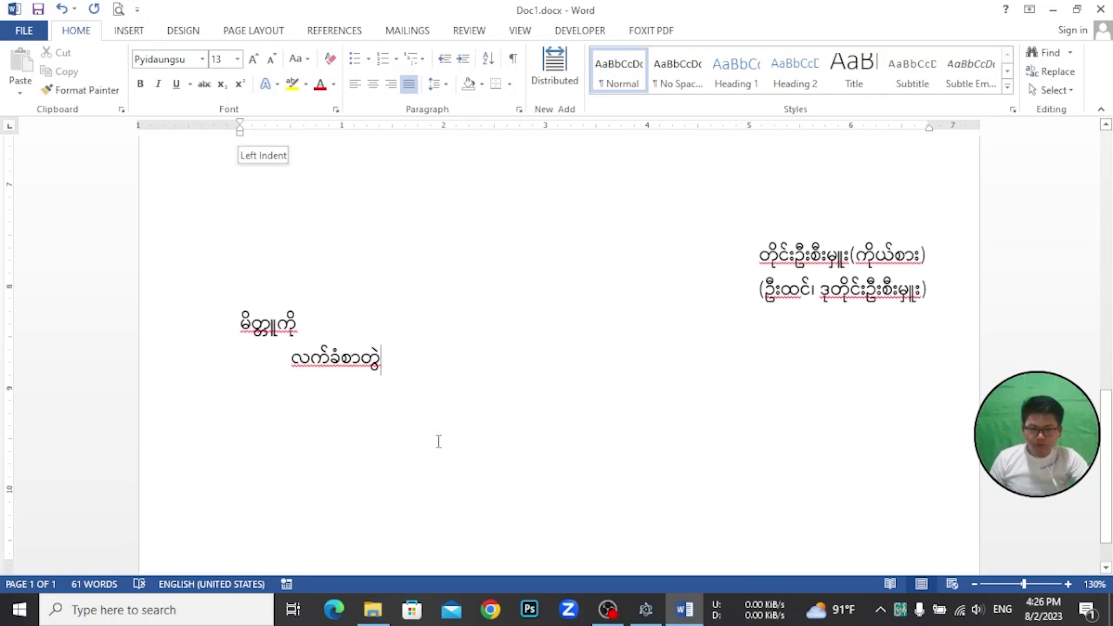
pyautogui.scroll(3, 558, 403)
pyautogui.scroll(3, 559, 403)
pyautogui.scroll(4, 559, 404)
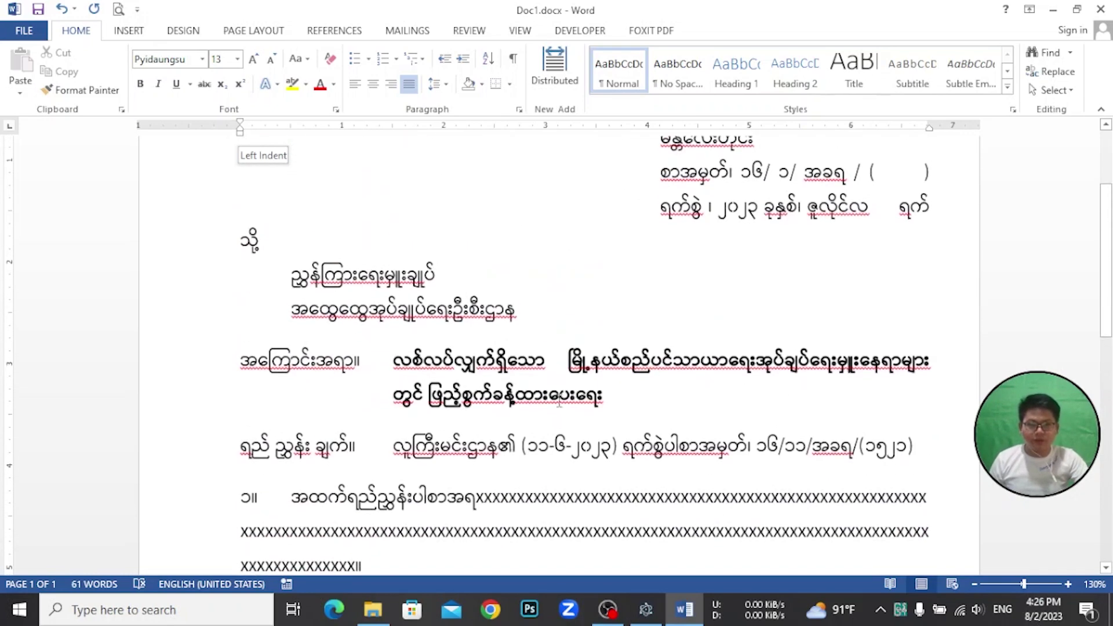
pyautogui.scroll(3, 558, 405)
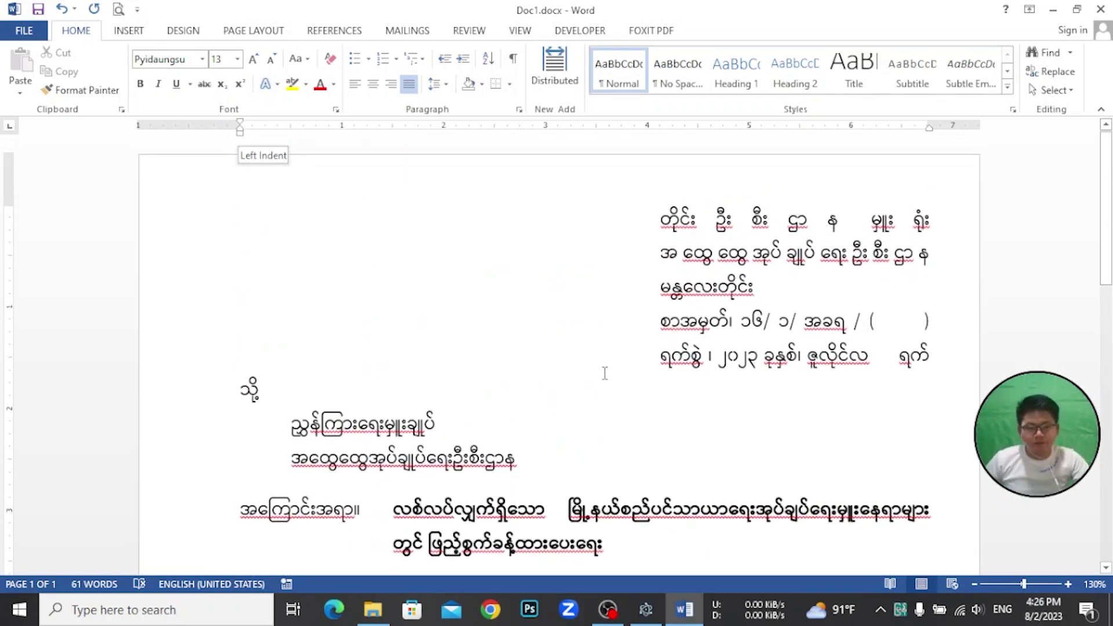
pyautogui.scroll(-3, 603, 371)
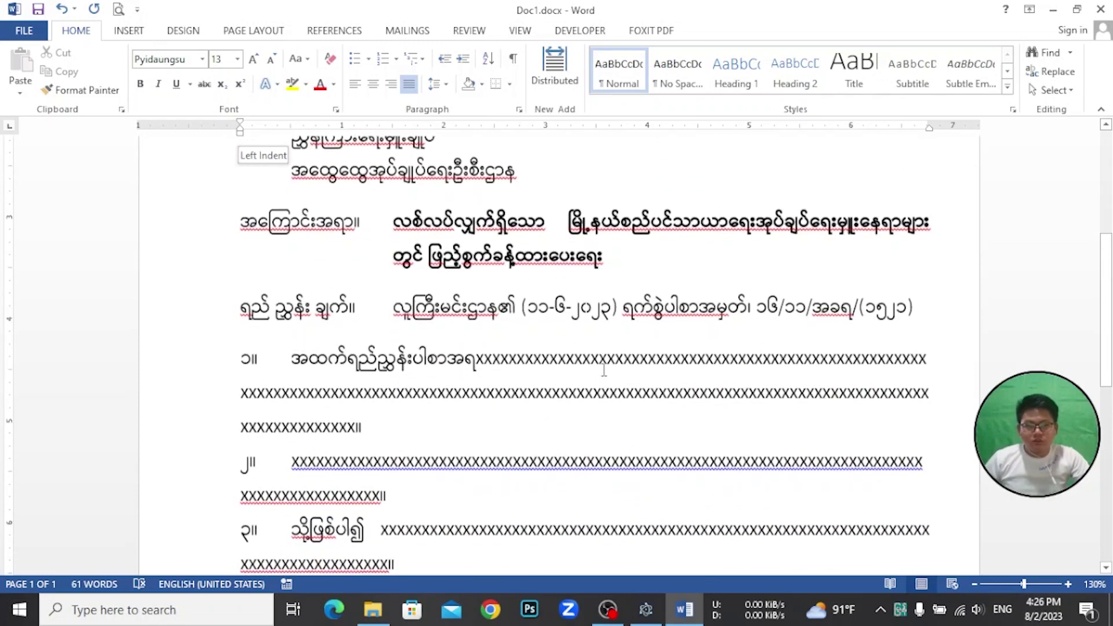
pyautogui.scroll(-3, 603, 372)
pyautogui.scroll(-1, 603, 372)
pyautogui.scroll(-3, 604, 370)
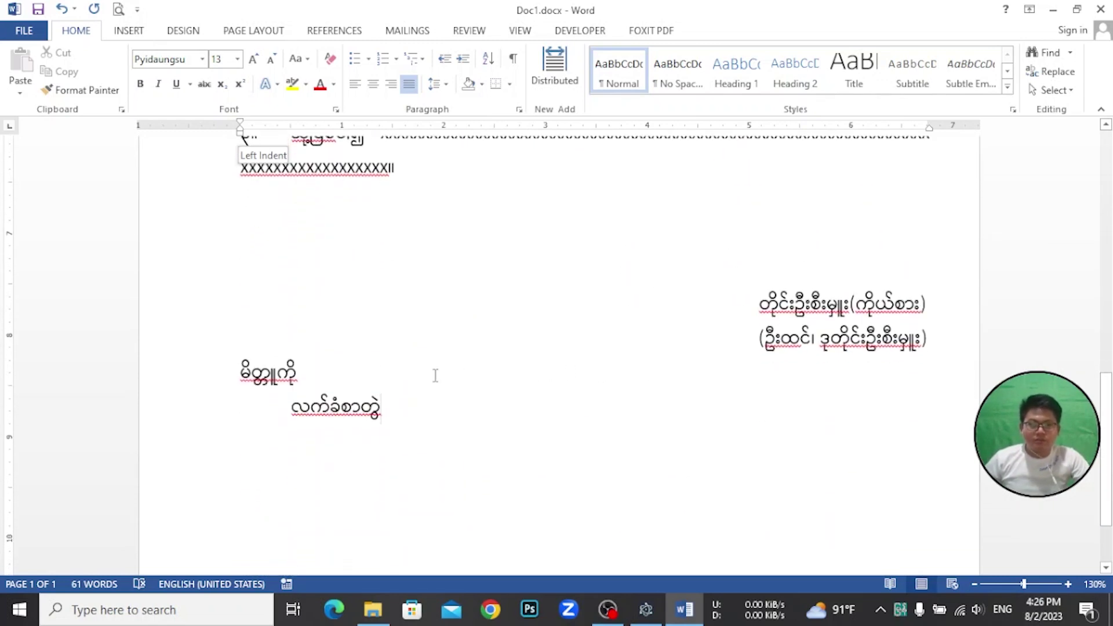
pyautogui.scroll(-2, 369, 367)
pyautogui.scroll(3, 369, 369)
pyautogui.scroll(4, 369, 370)
pyautogui.scroll(1, 371, 370)
pyautogui.scroll(3, 382, 369)
pyautogui.scroll(1, 394, 368)
pyautogui.scroll(2, 406, 366)
pyautogui.scroll(1, 412, 368)
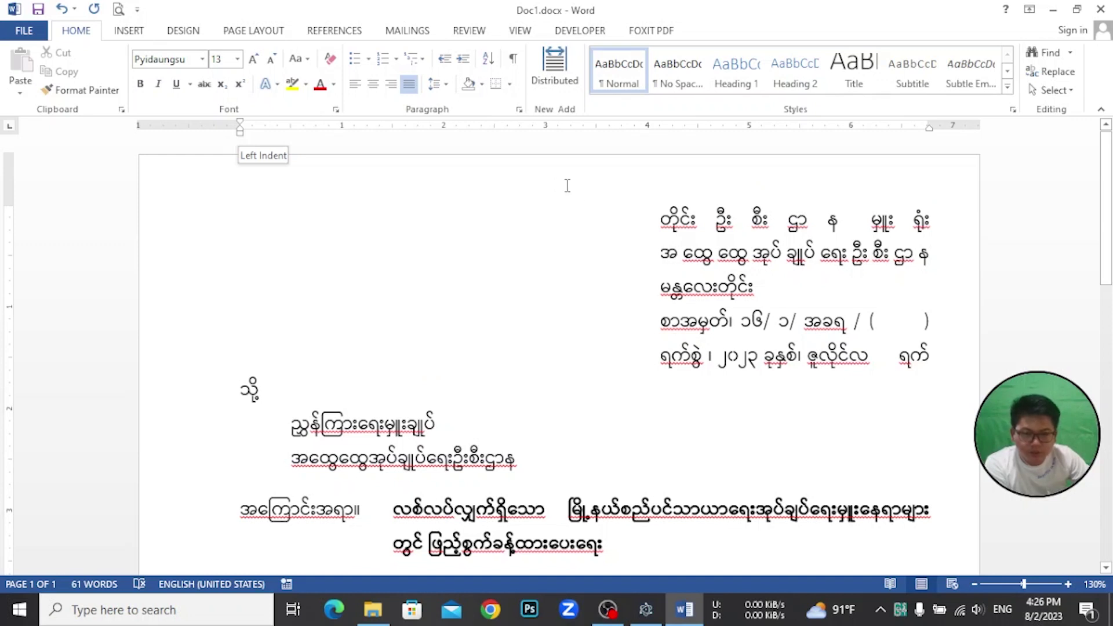
pyautogui.click(656, 221)
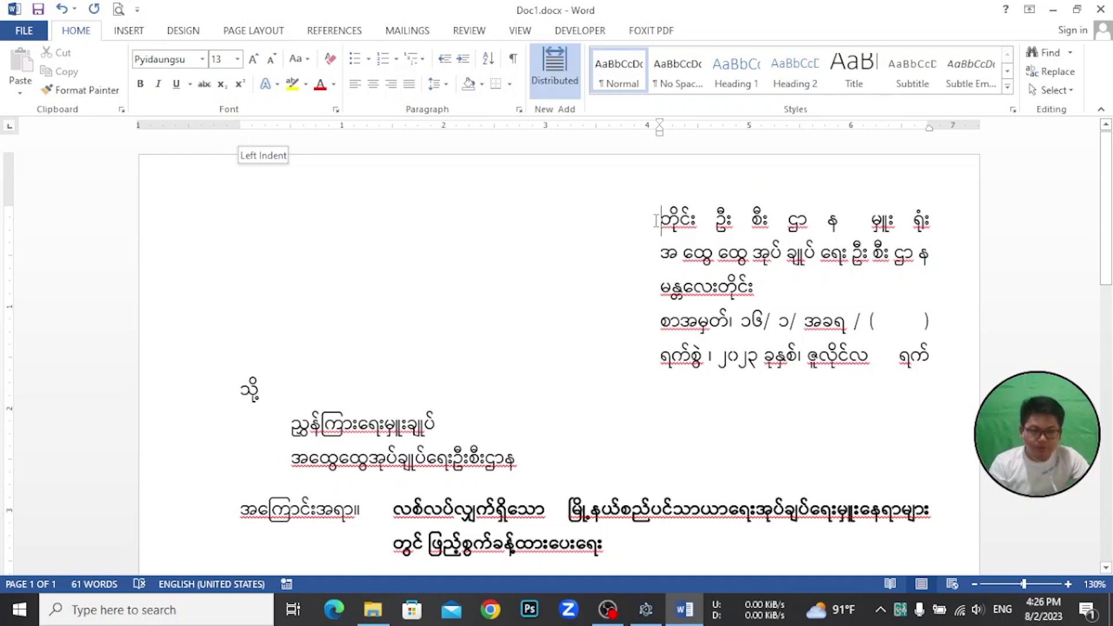
pyautogui.scroll(-5, 649, 300)
pyautogui.scroll(-4, 646, 313)
pyautogui.scroll(-4, 642, 323)
pyautogui.scroll(-2, 643, 324)
pyautogui.scroll(5, 643, 324)
pyautogui.scroll(5, 642, 322)
pyautogui.scroll(4, 641, 318)
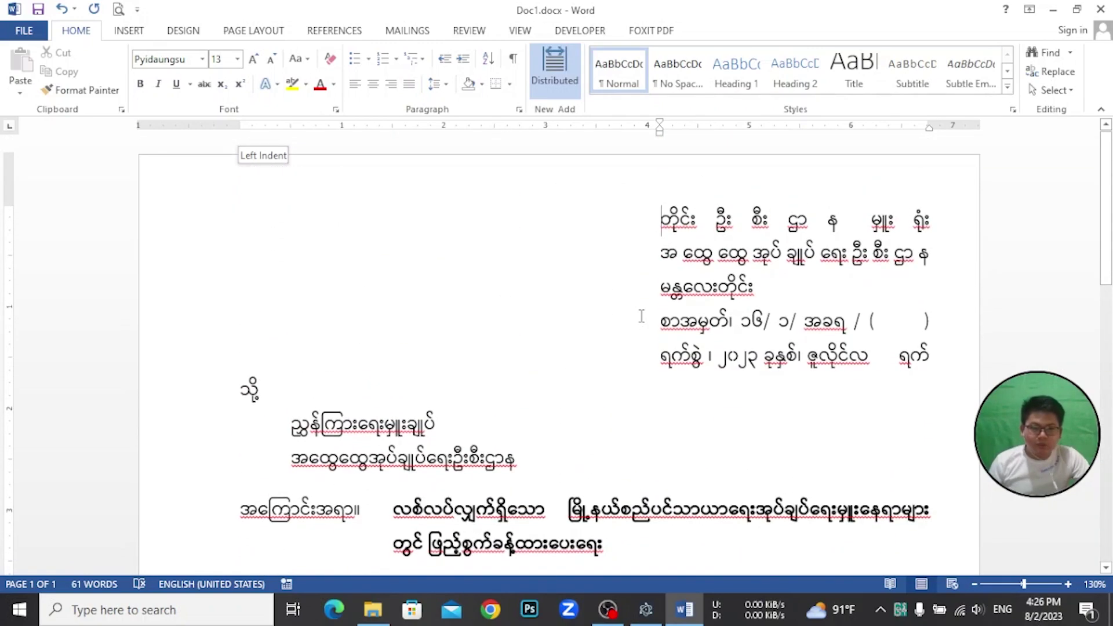
pyautogui.scroll(-5, 645, 297)
pyautogui.scroll(-5, 615, 371)
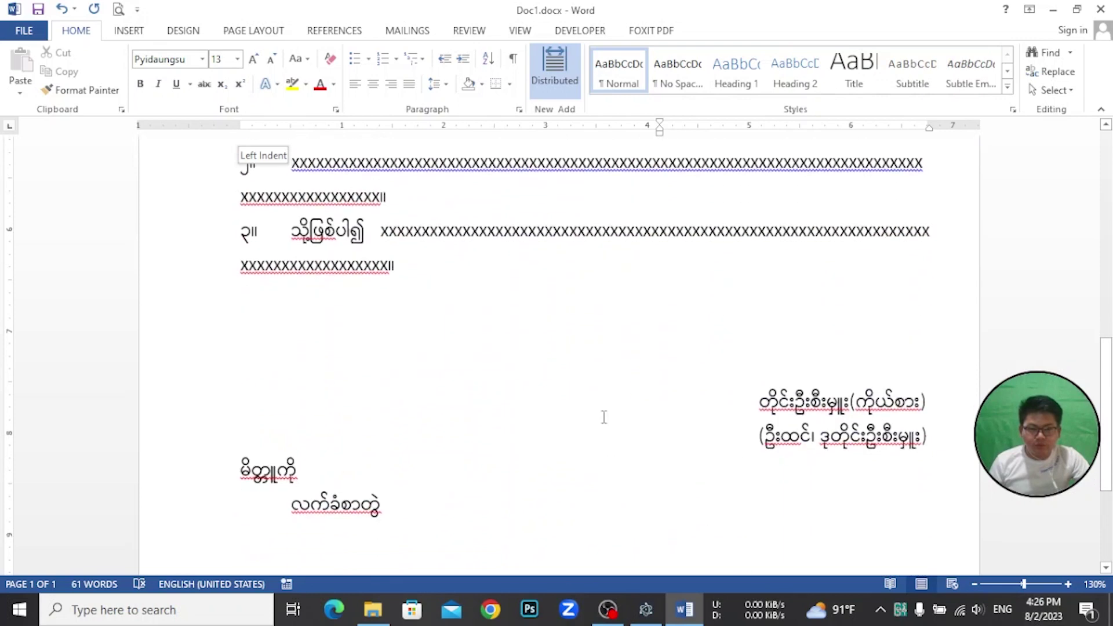
pyautogui.scroll(-2, 502, 497)
pyautogui.hotkey('ctrl', 'a')
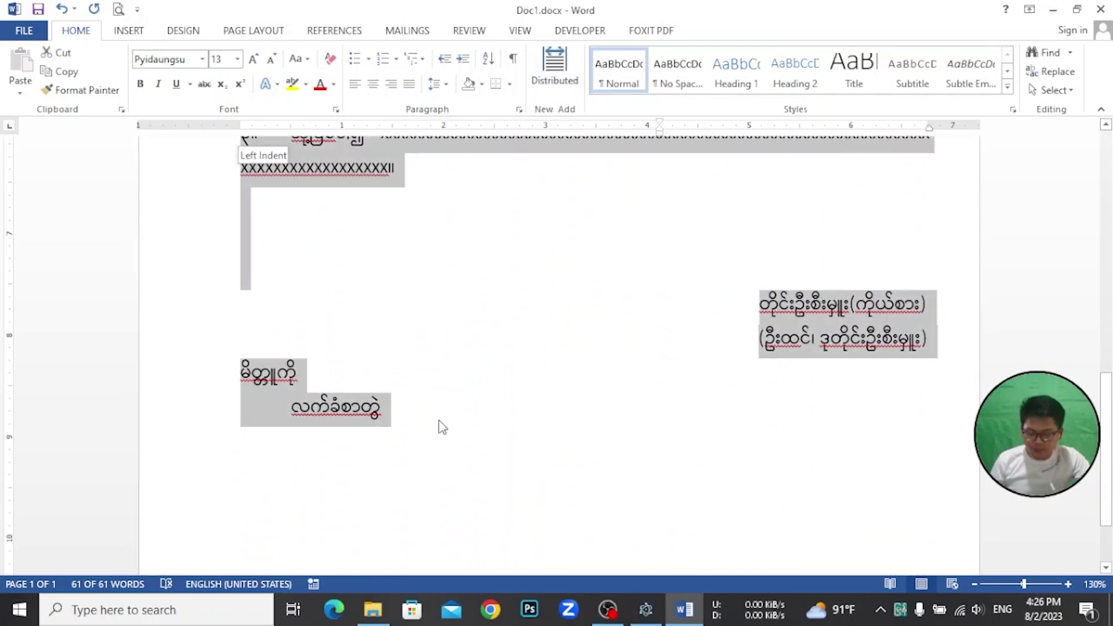
pyautogui.scroll(5, 444, 425)
pyautogui.scroll(5, 444, 423)
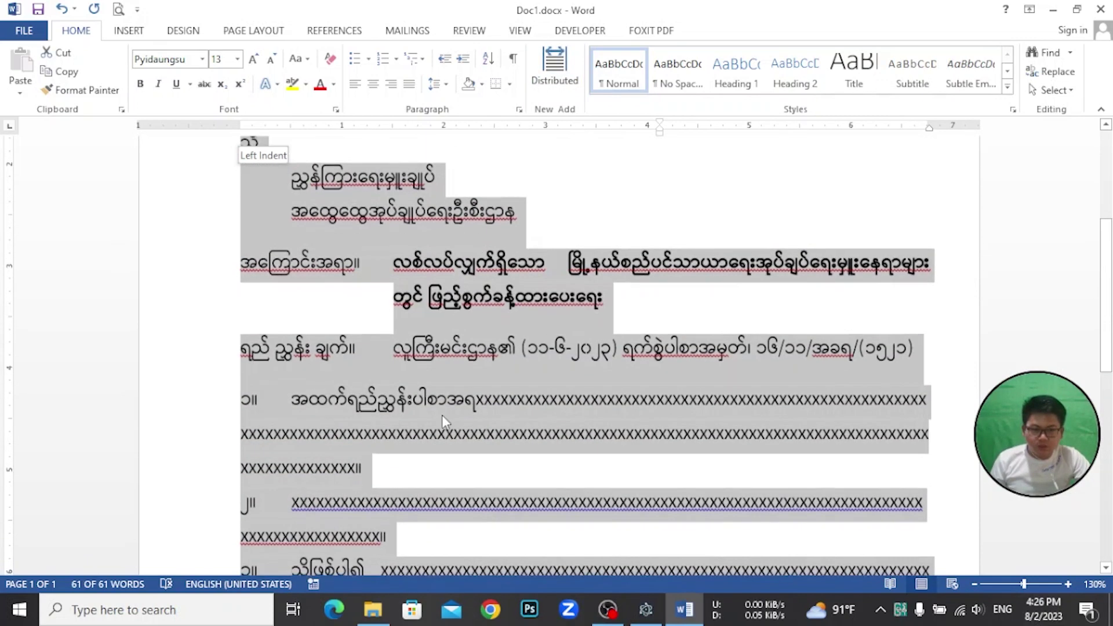
pyautogui.scroll(5, 444, 423)
pyautogui.scroll(5, 588, 298)
pyautogui.click(672, 229)
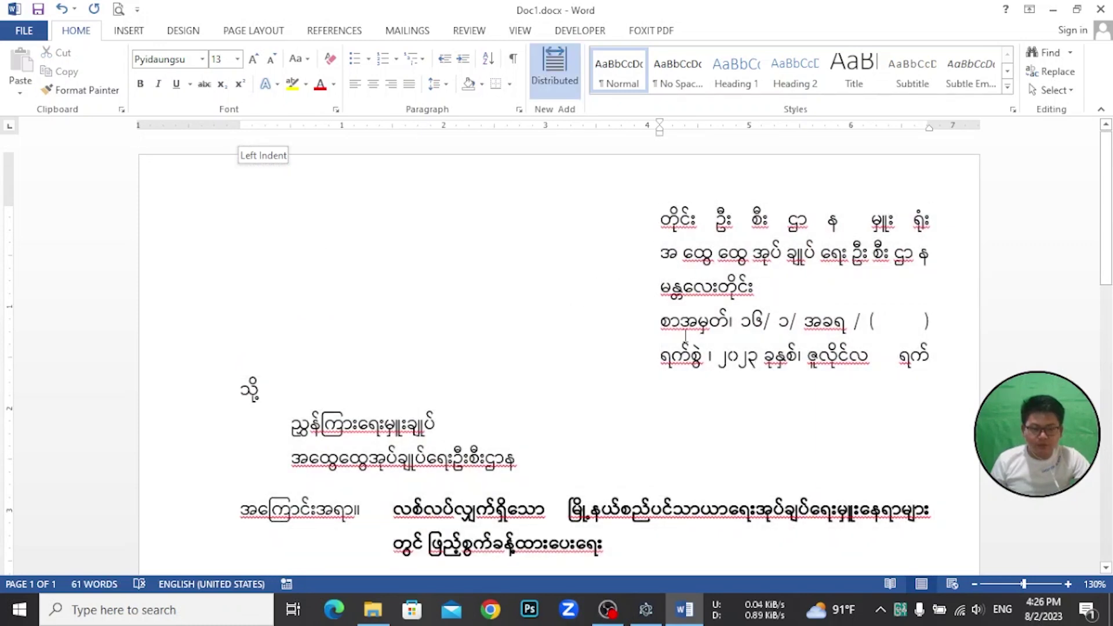
pyautogui.scroll(-3, 671, 329)
pyautogui.scroll(2, 655, 208)
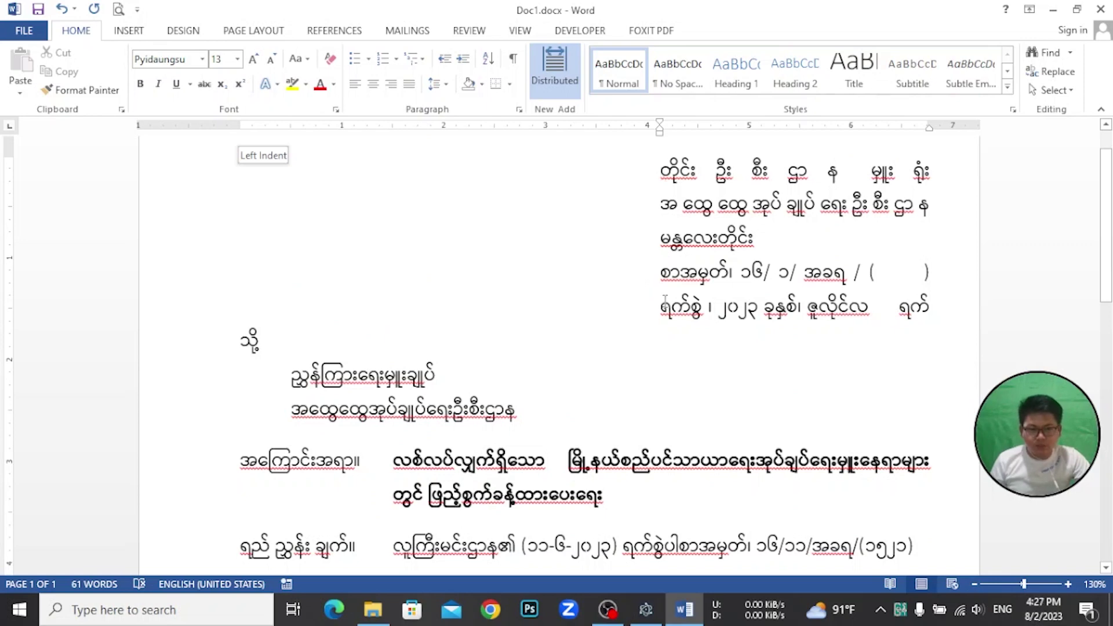
pyautogui.scroll(-5, 665, 298)
pyautogui.scroll(1, 666, 290)
pyautogui.scroll(-5, 666, 290)
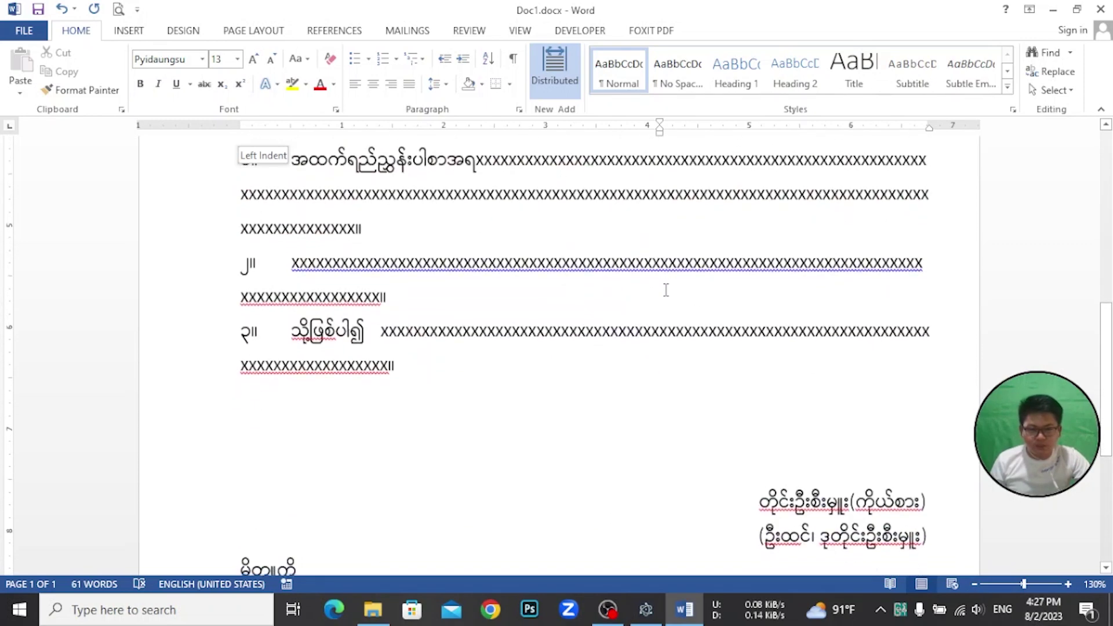
pyautogui.scroll(-5, 667, 289)
pyautogui.hotkey('ctrl', 'a')
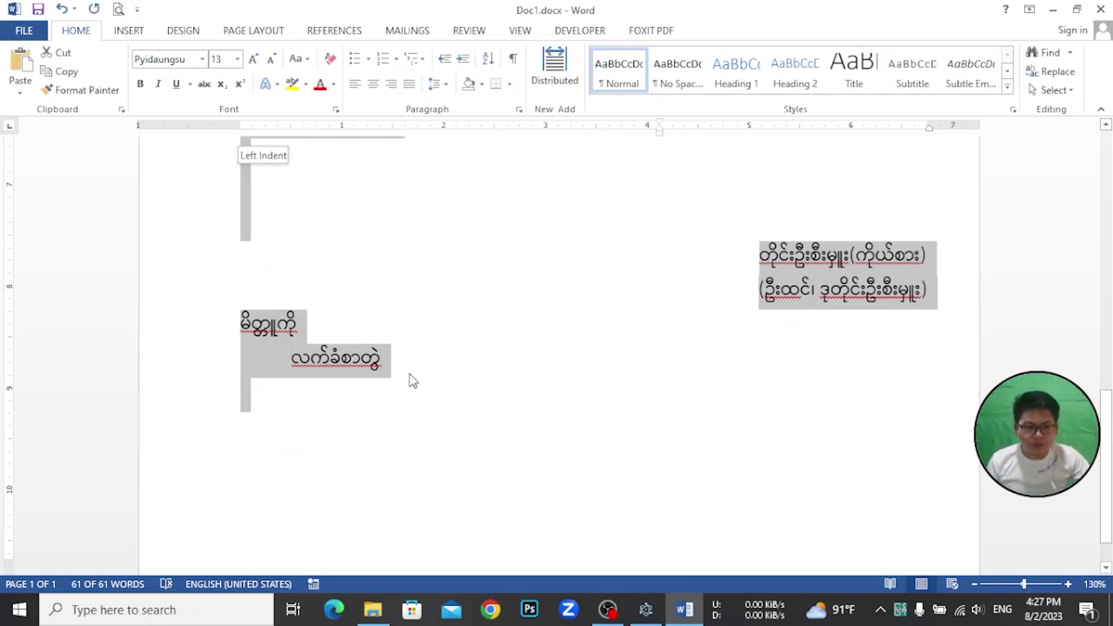
pyautogui.scroll(-1, 412, 380)
pyautogui.click(389, 452)
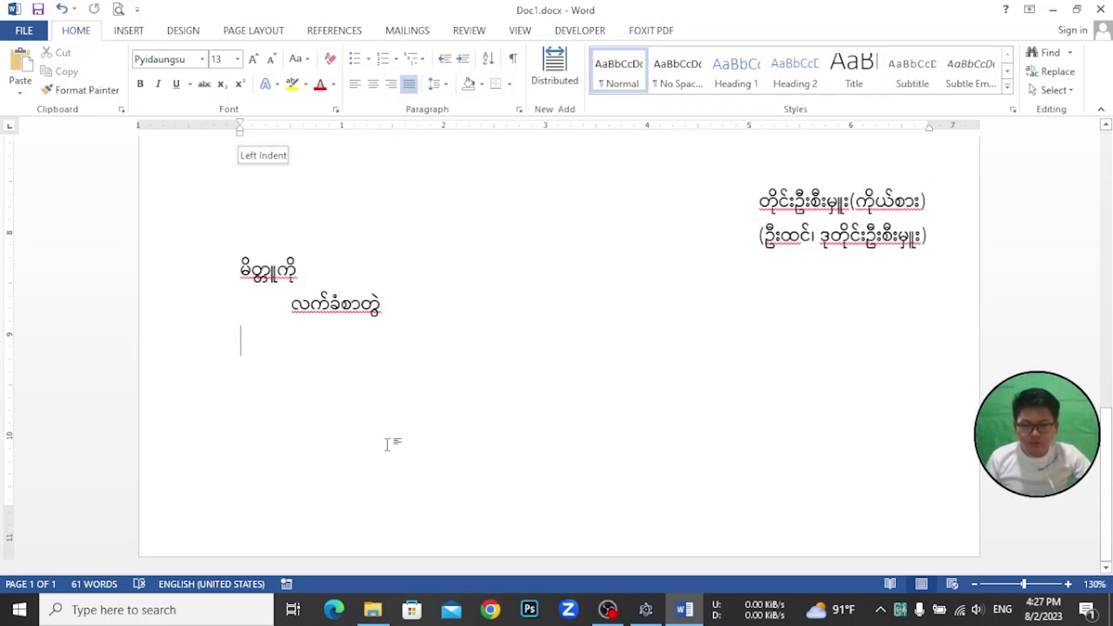
# Insert a blank second page after the letter
pyautogui.click(126, 30)
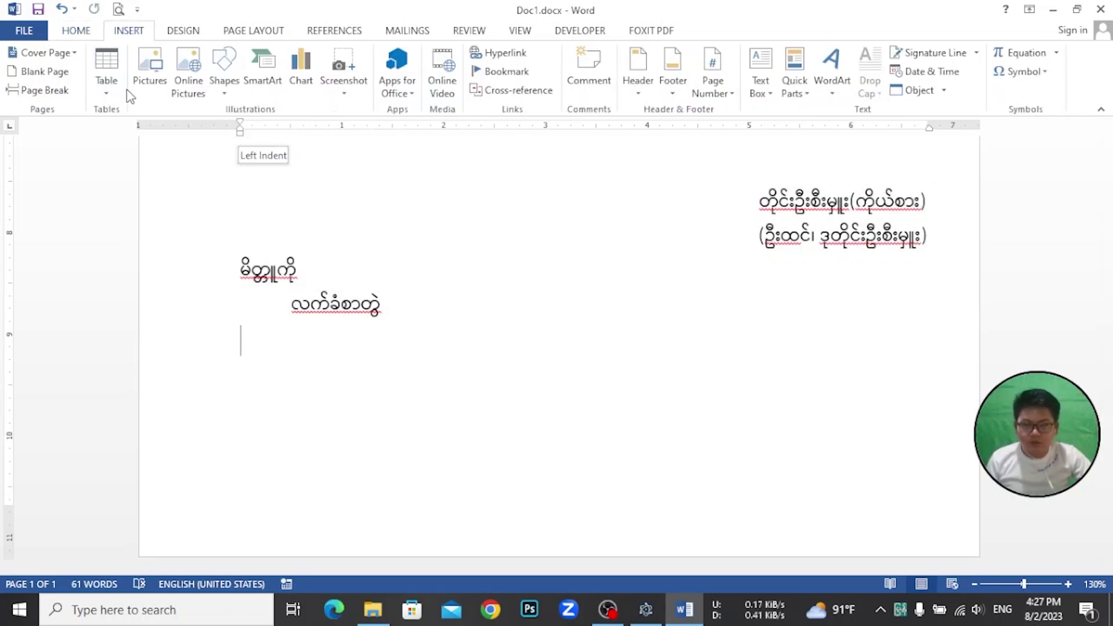
pyautogui.click(45, 70)
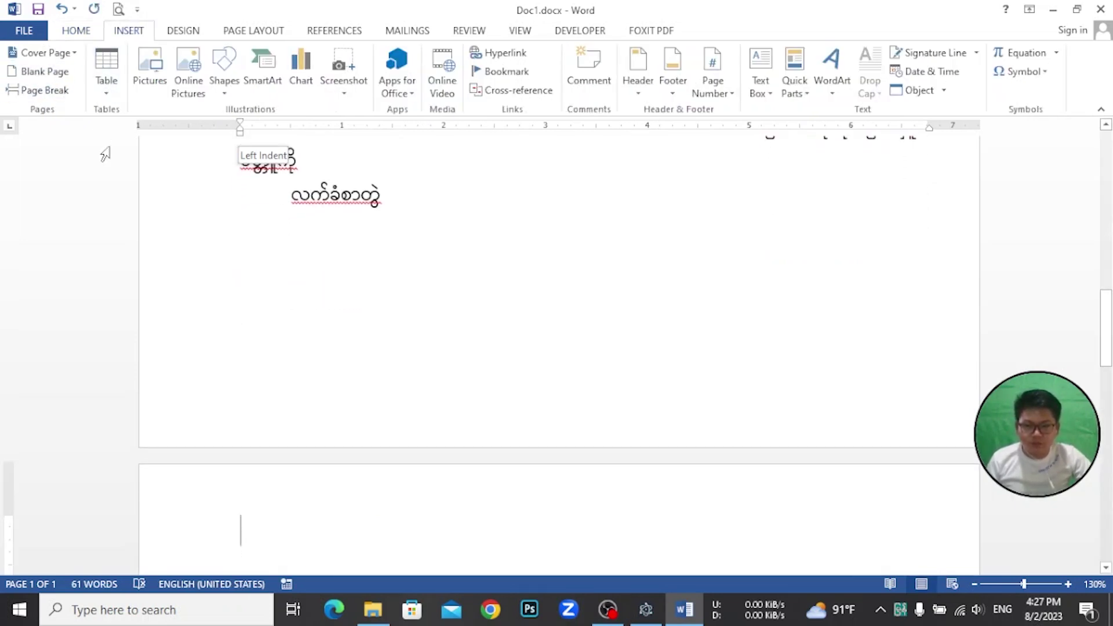
pyautogui.scroll(-3, 276, 319)
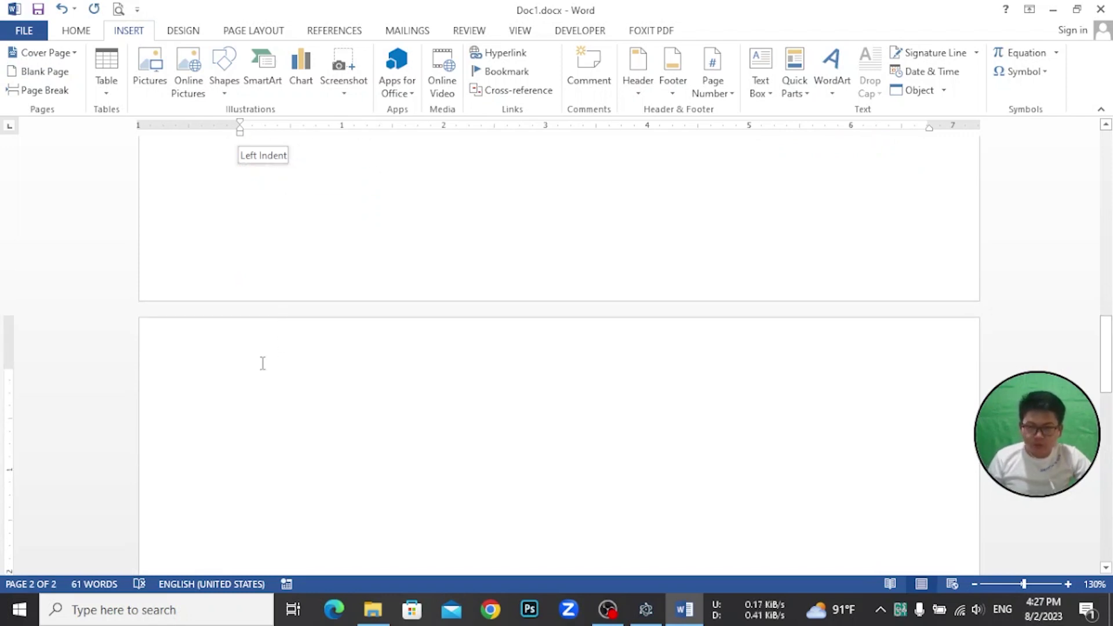
# Paste the copied Burmese letter onto page 2
pyautogui.click(81, 31)
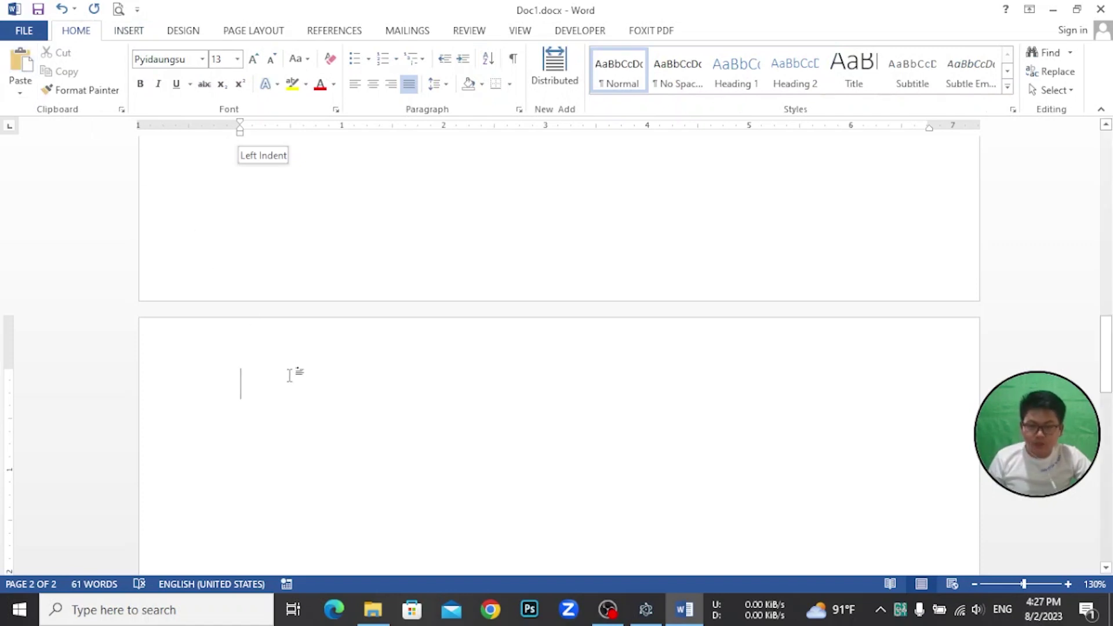
pyautogui.hotkey('ctrl', 'v')
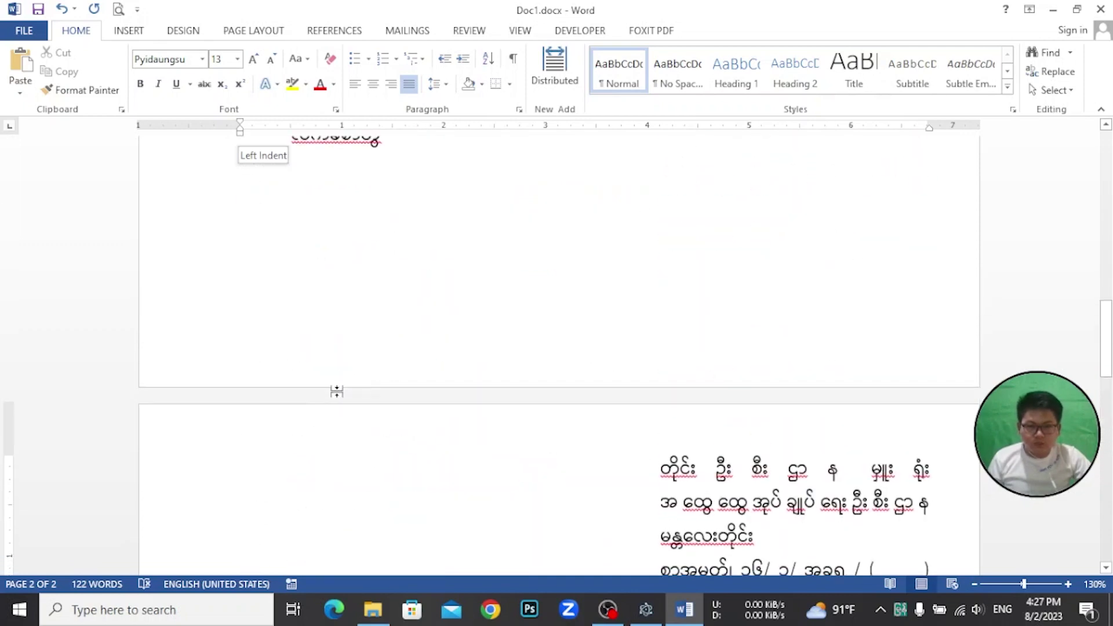
pyautogui.scroll(-2, 339, 385)
pyautogui.scroll(-5, 339, 385)
pyautogui.scroll(-4, 341, 383)
pyautogui.scroll(-5, 341, 382)
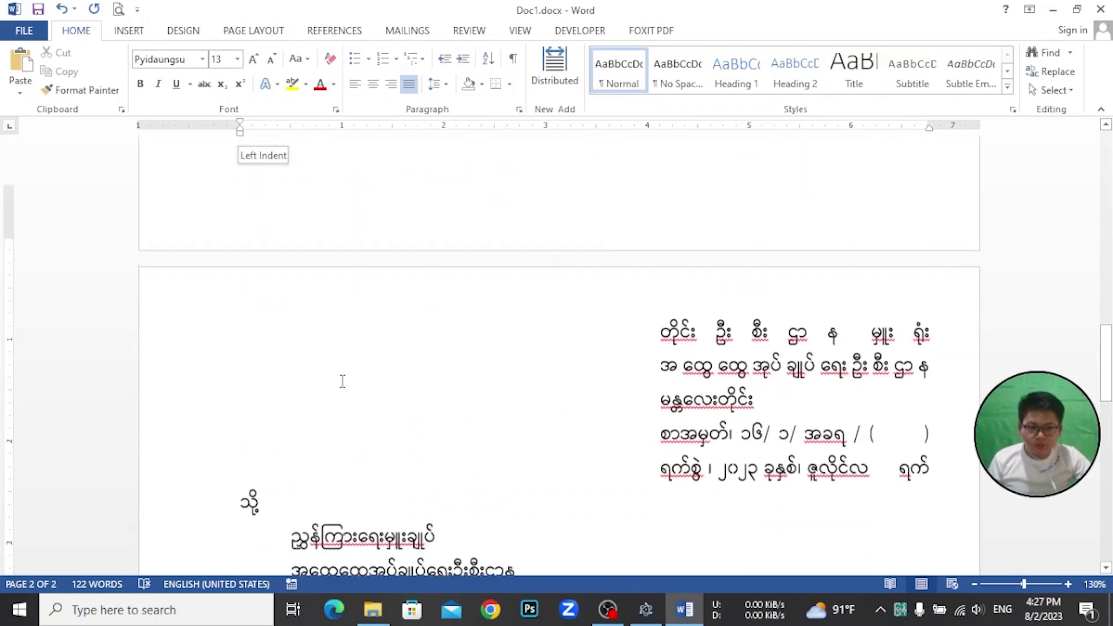
# Insert a centered 'ကန့်သတ်/အတွင်းရေး' line at the left margin above page 2's address block
pyautogui.click(496, 305)
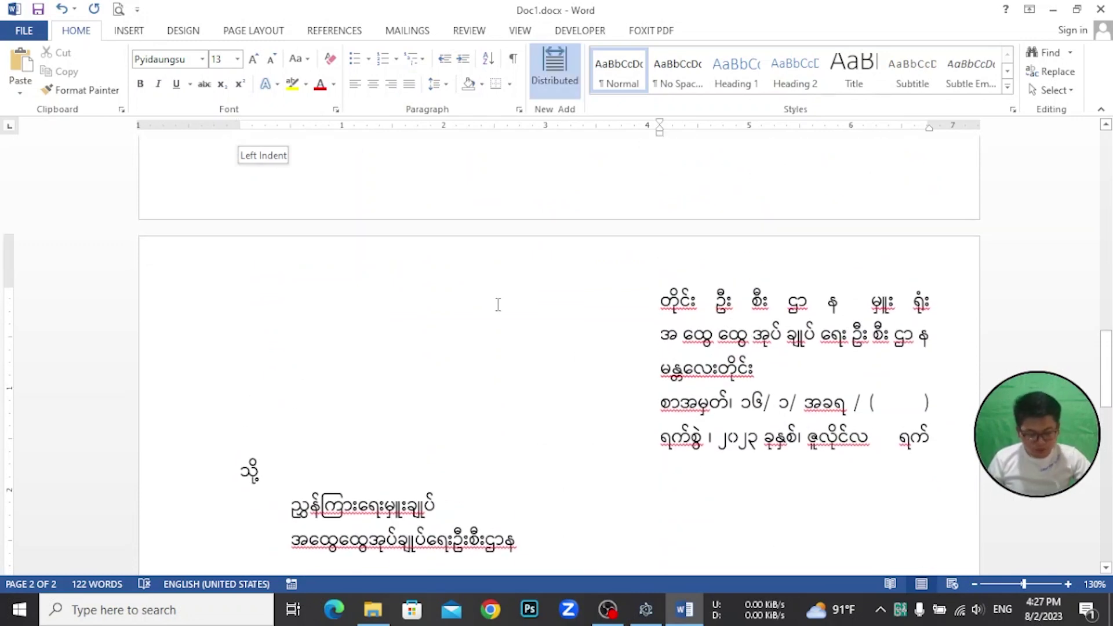
pyautogui.press('Return')
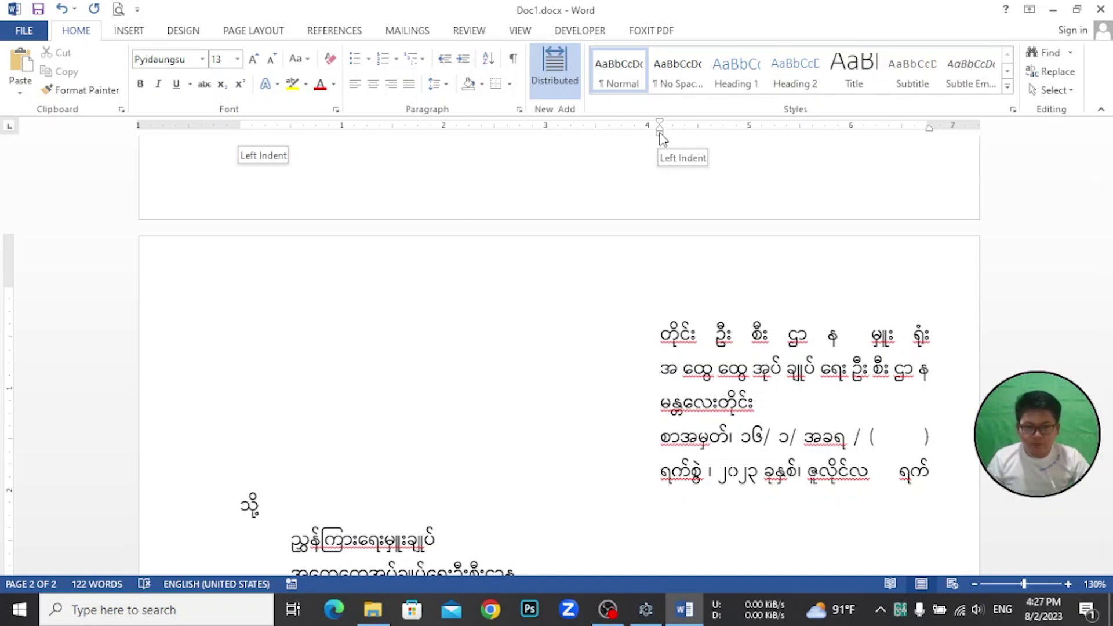
pyautogui.moveTo(660, 134); pyautogui.dragTo(244, 160)
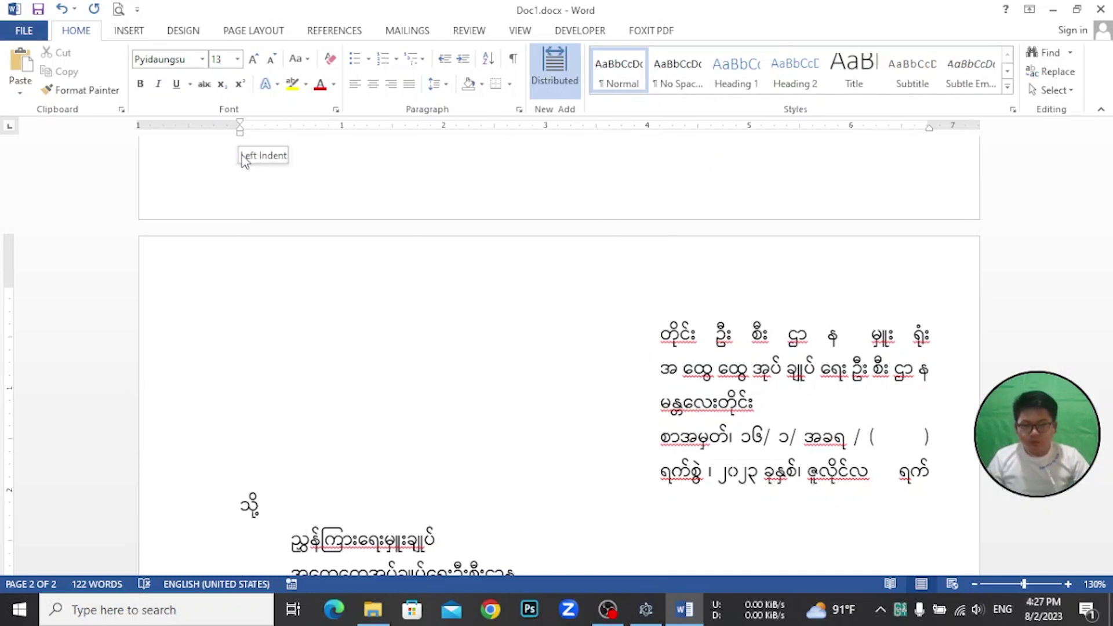
pyautogui.click(372, 87)
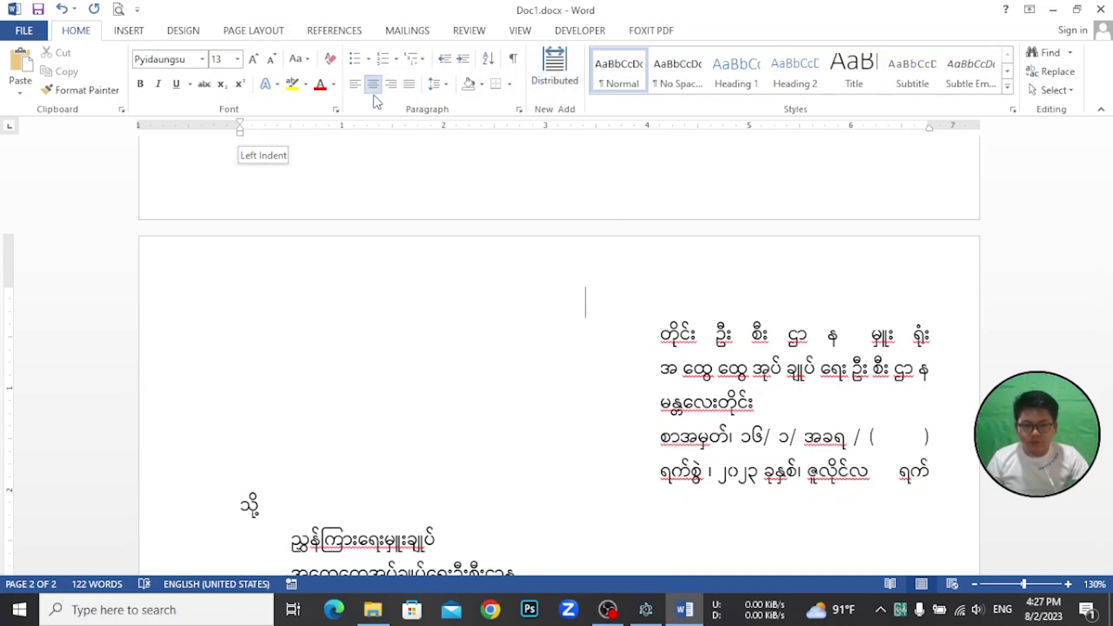
pyautogui.write('က်န')
pyautogui.press('BackSpace')
pyautogui.press('BackSpace')
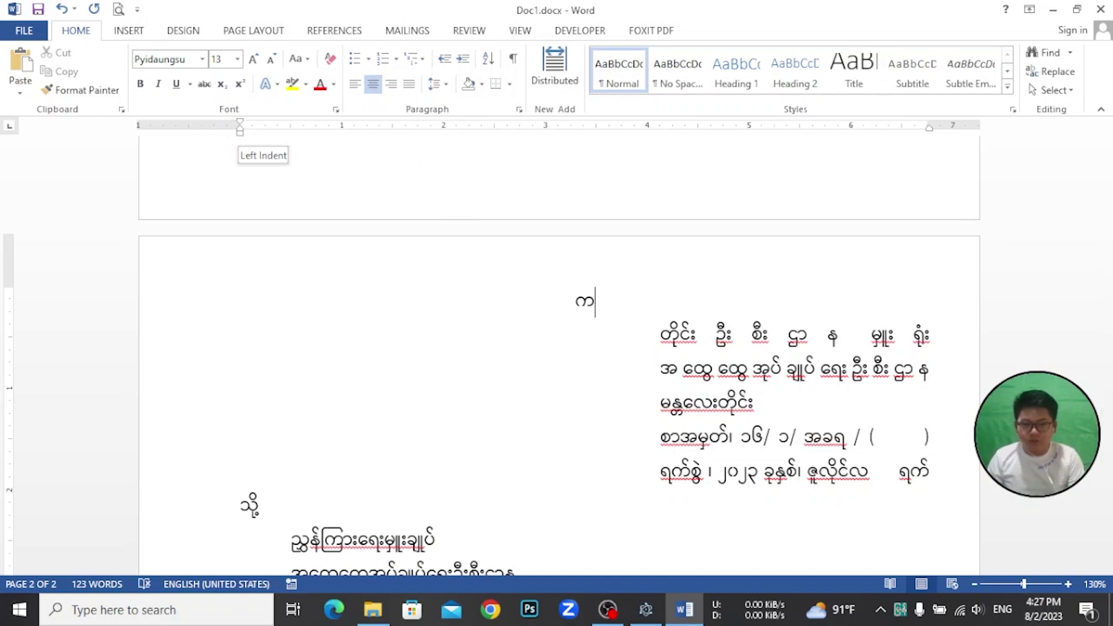
pyautogui.write('န့်သတ်/အတွင်းရေး')
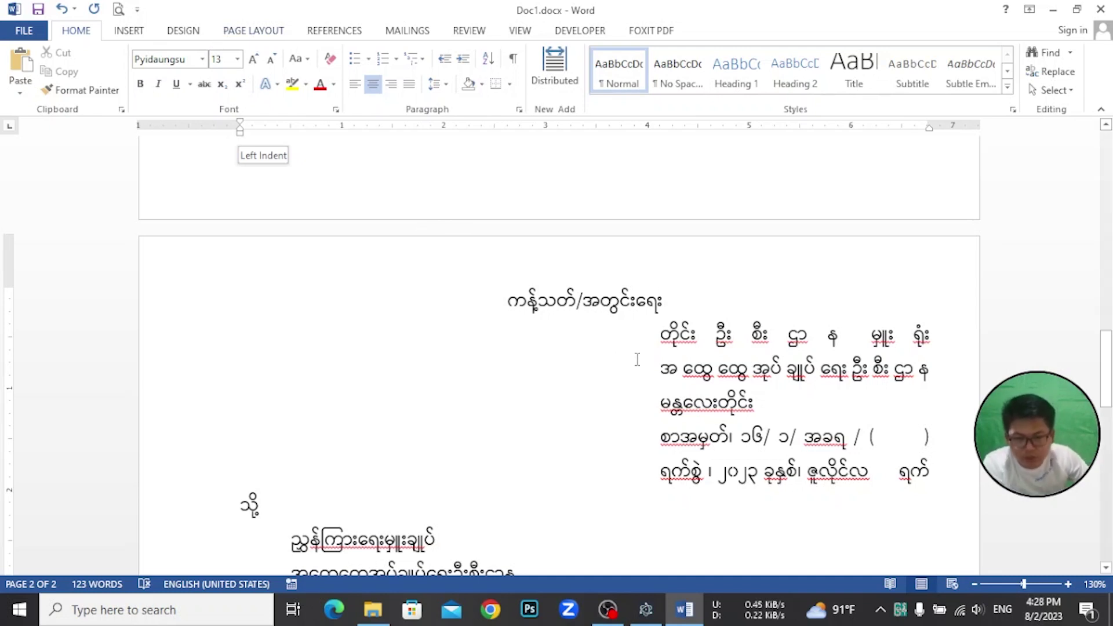
# Give the classification heading 6 pt spacing after and select the heading line
pyautogui.click(251, 33)
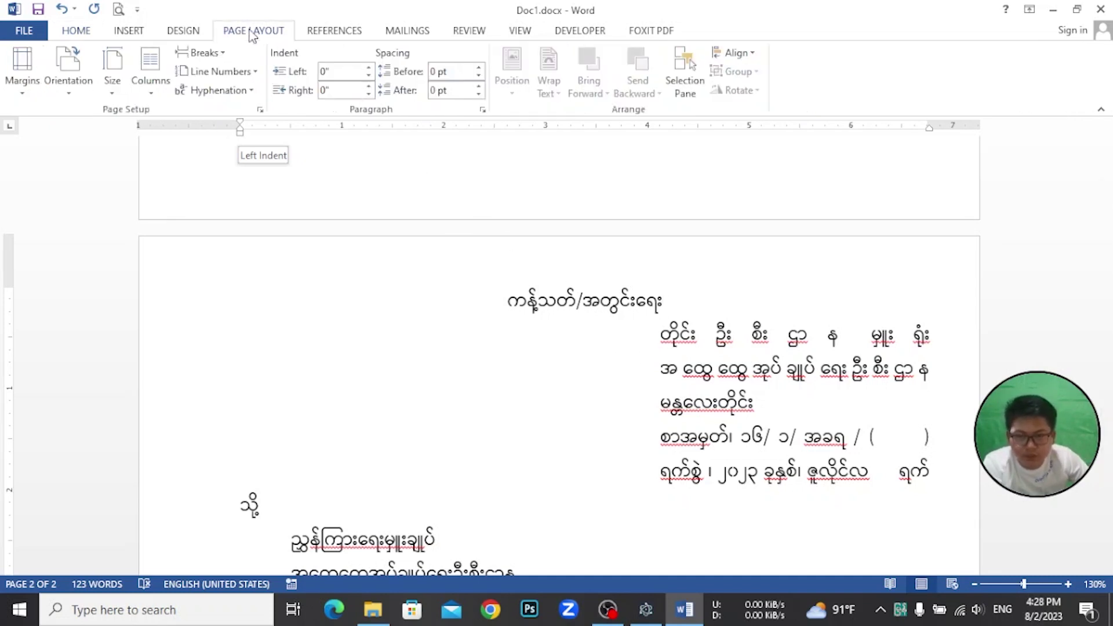
pyautogui.click(478, 87)
pyautogui.scroll(-2, 496, 311)
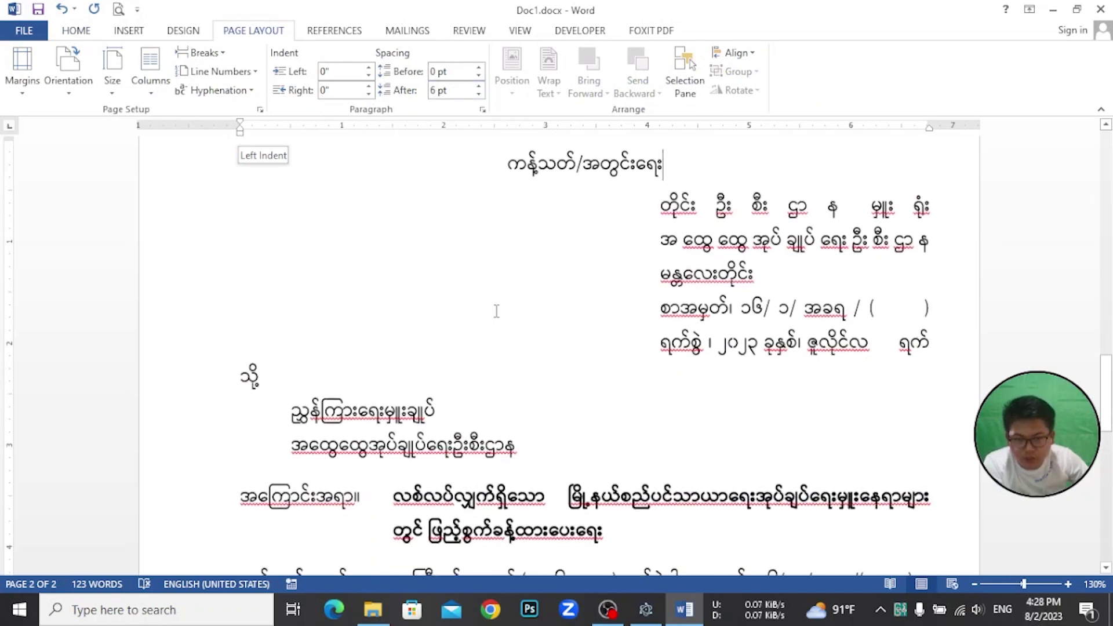
pyautogui.press('Home')
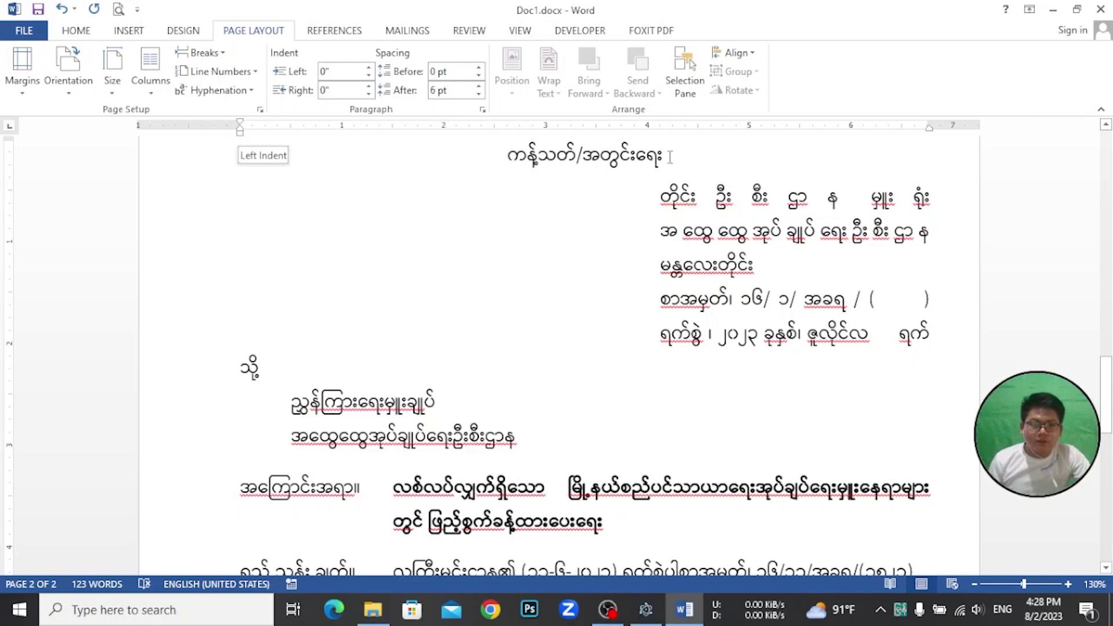
pyautogui.hotkey('shift', 'End')
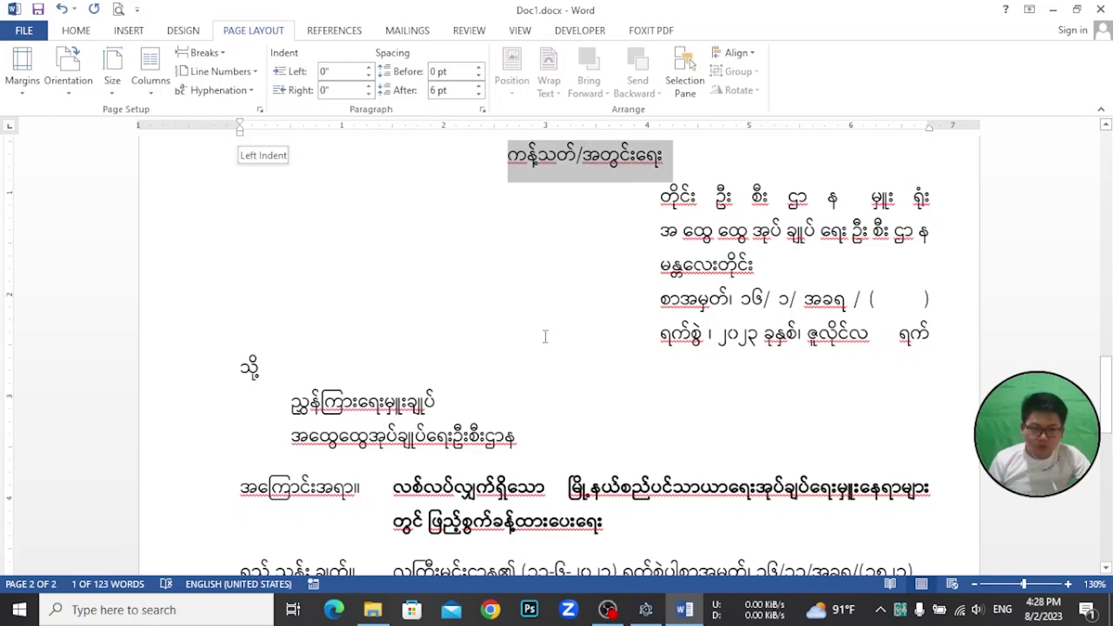
# Check the bottom of page 2, removing the extra line that spilled onto page 3
pyautogui.scroll(-5, 552, 330)
pyautogui.scroll(-5, 545, 359)
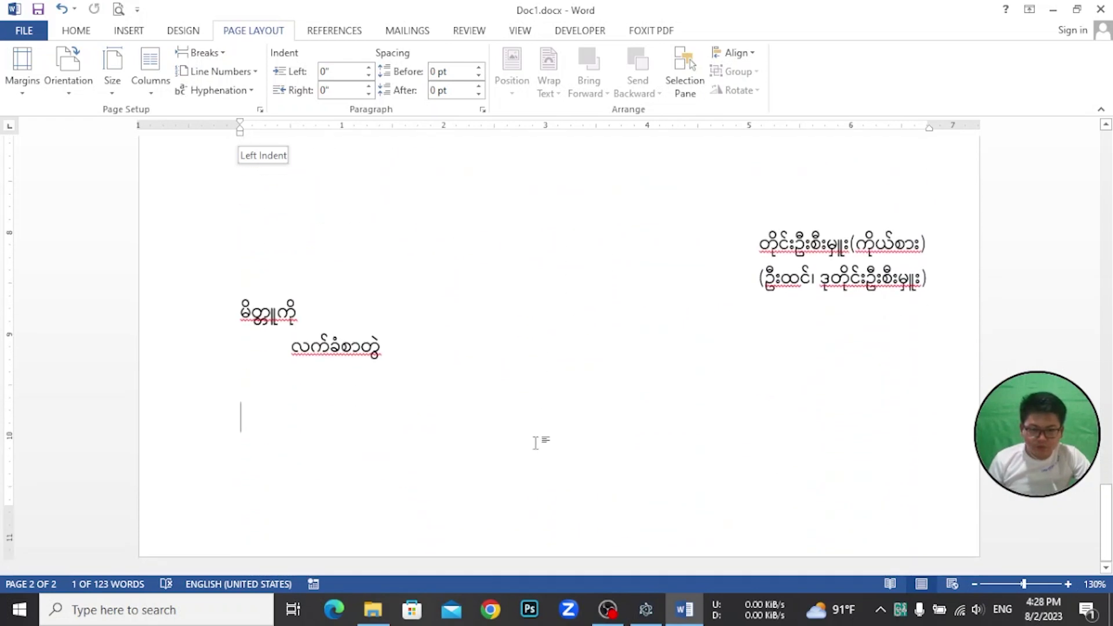
pyautogui.press('Return')
pyautogui.press('Return')
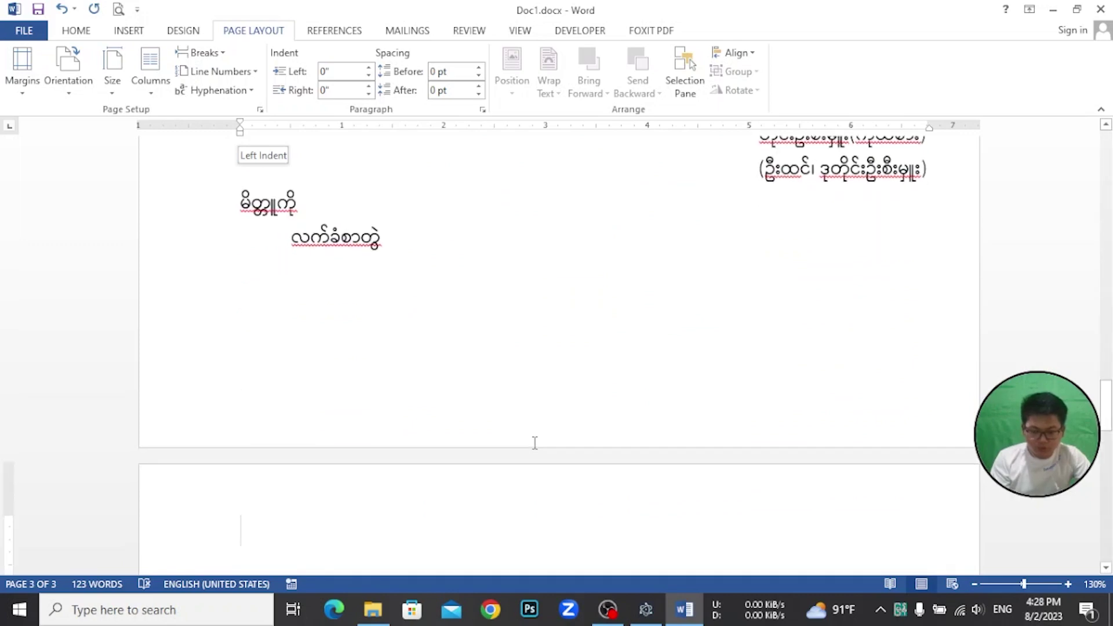
pyautogui.press('BackSpace')
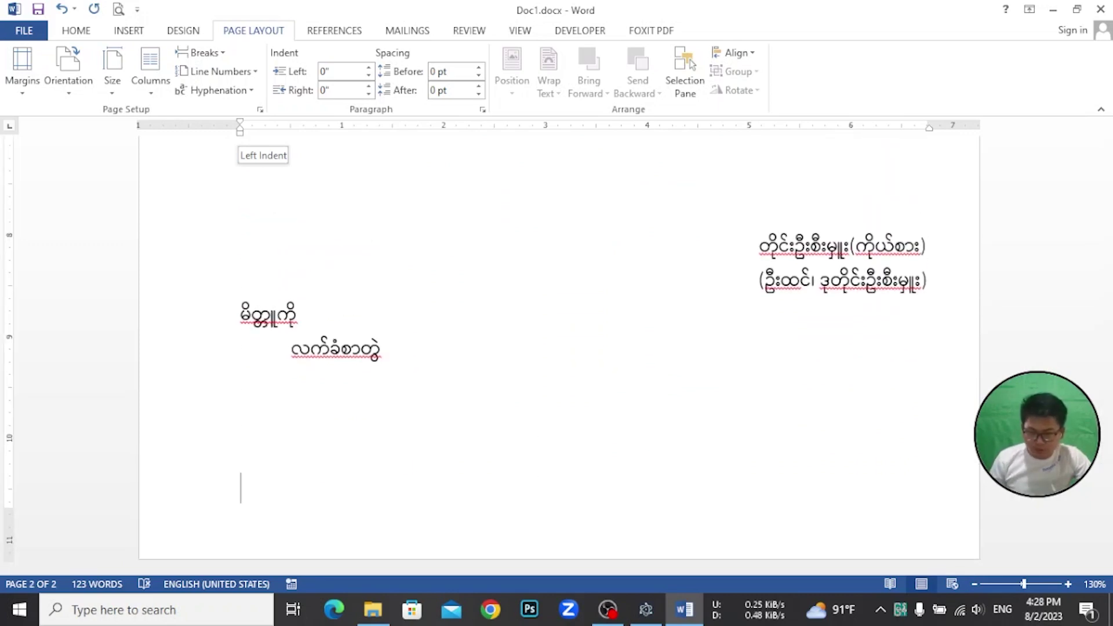
pyautogui.scroll(5, 506, 442)
pyautogui.scroll(5, 506, 441)
pyautogui.scroll(5, 506, 429)
# Paste the 'ကန့်သတ်/အတွင်းရေး' heading below the copy-to entry and delete the resulting page 3
pyautogui.moveTo(503, 325); pyautogui.dragTo(674, 316)
pyautogui.hotkey('ctrl', 'c')
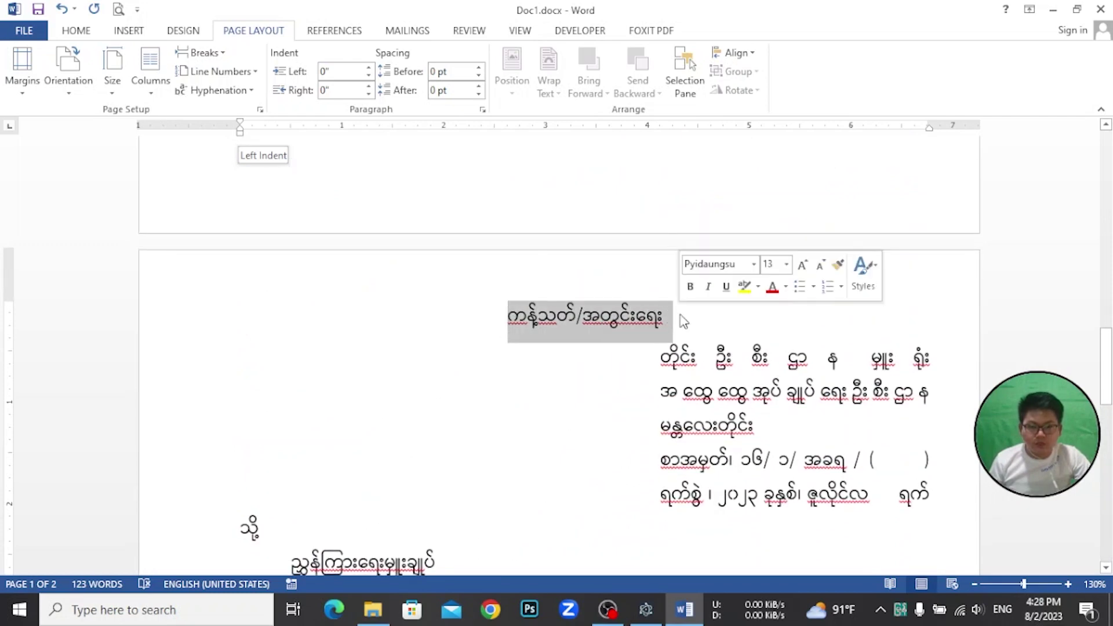
pyautogui.scroll(-3, 608, 359)
pyautogui.scroll(-5, 541, 405)
pyautogui.scroll(-3, 512, 415)
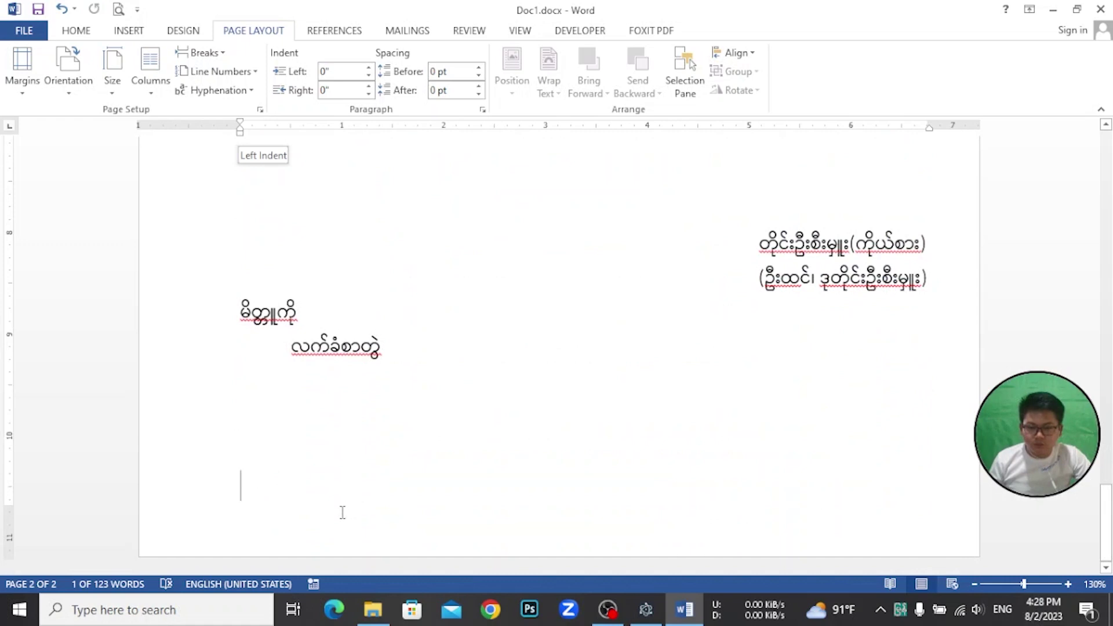
pyautogui.hotkey('ctrl', 'v')
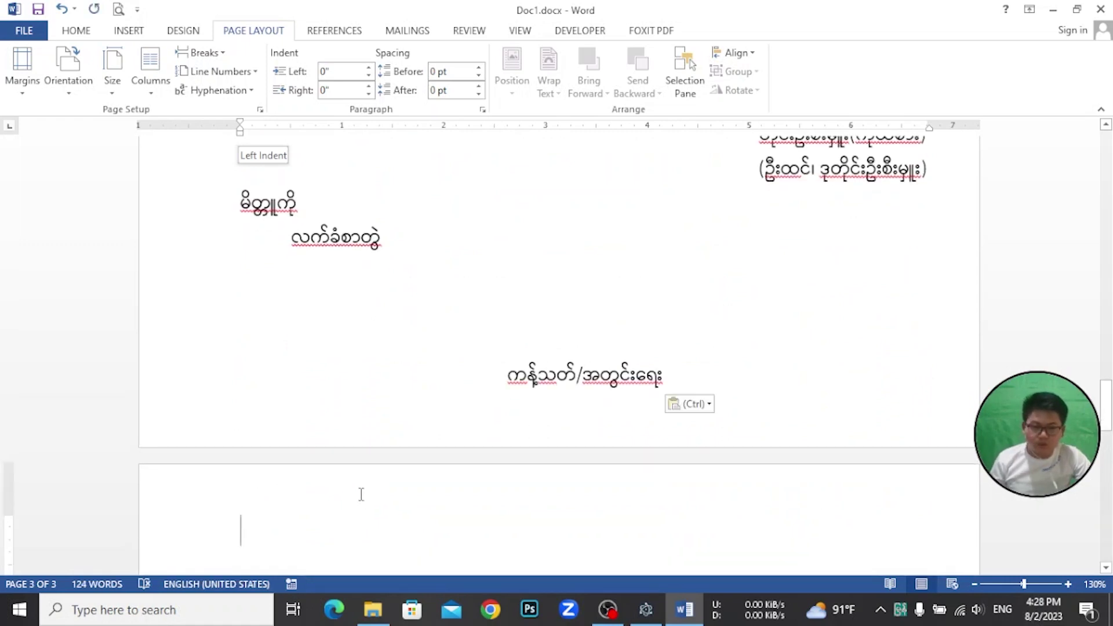
pyautogui.press('BackSpace')
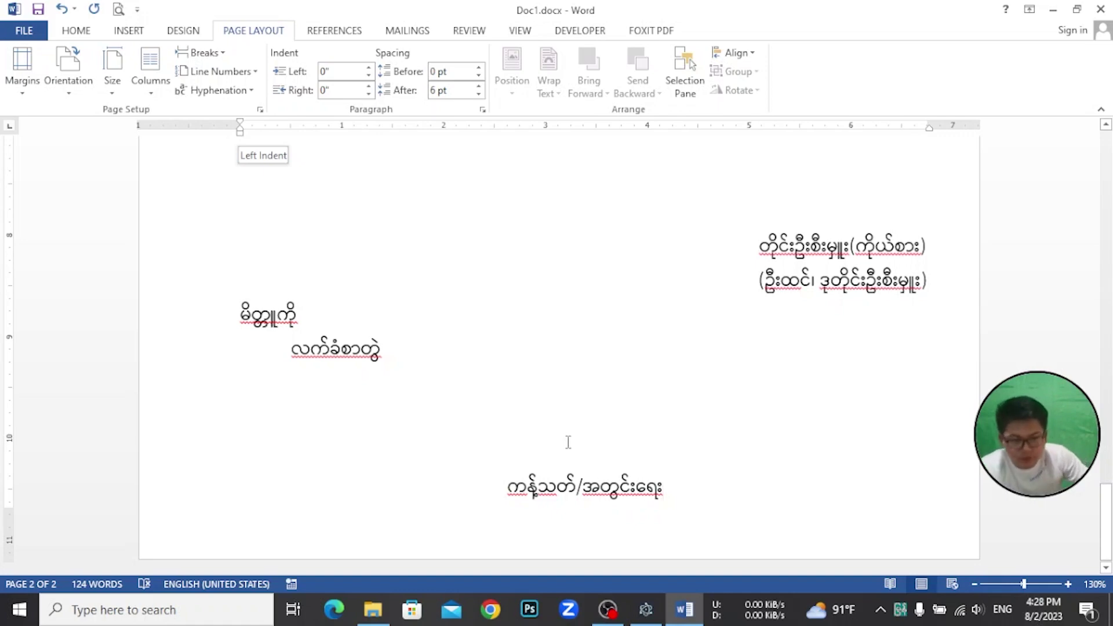
pyautogui.scroll(5, 562, 449)
pyautogui.scroll(8, 565, 449)
pyautogui.scroll(3, 568, 449)
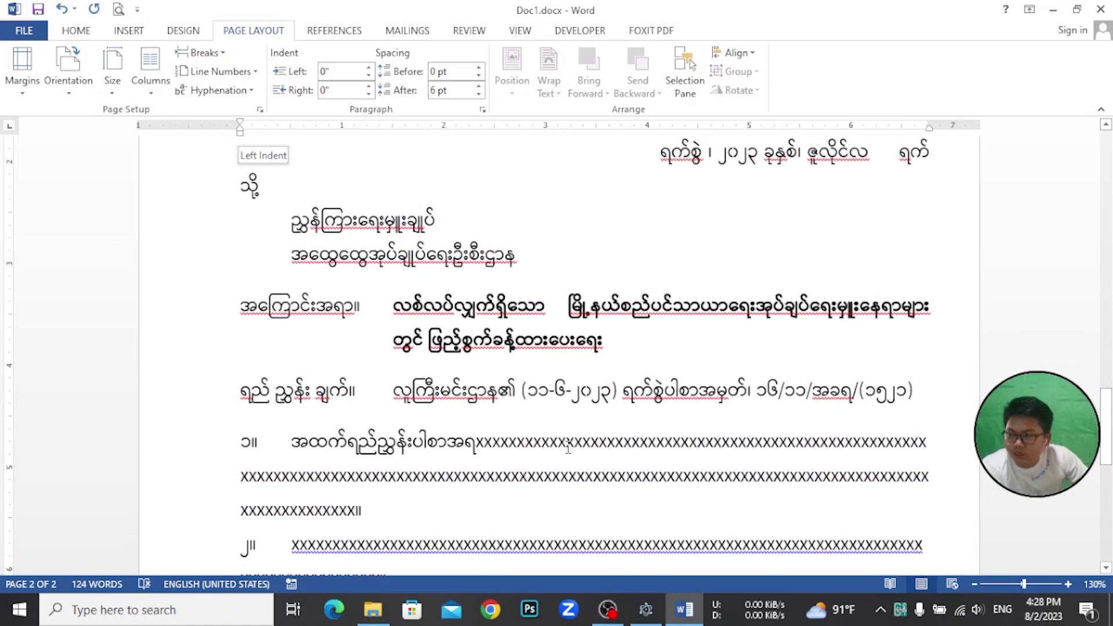
pyautogui.scroll(1, 568, 447)
pyautogui.scroll(5, 568, 447)
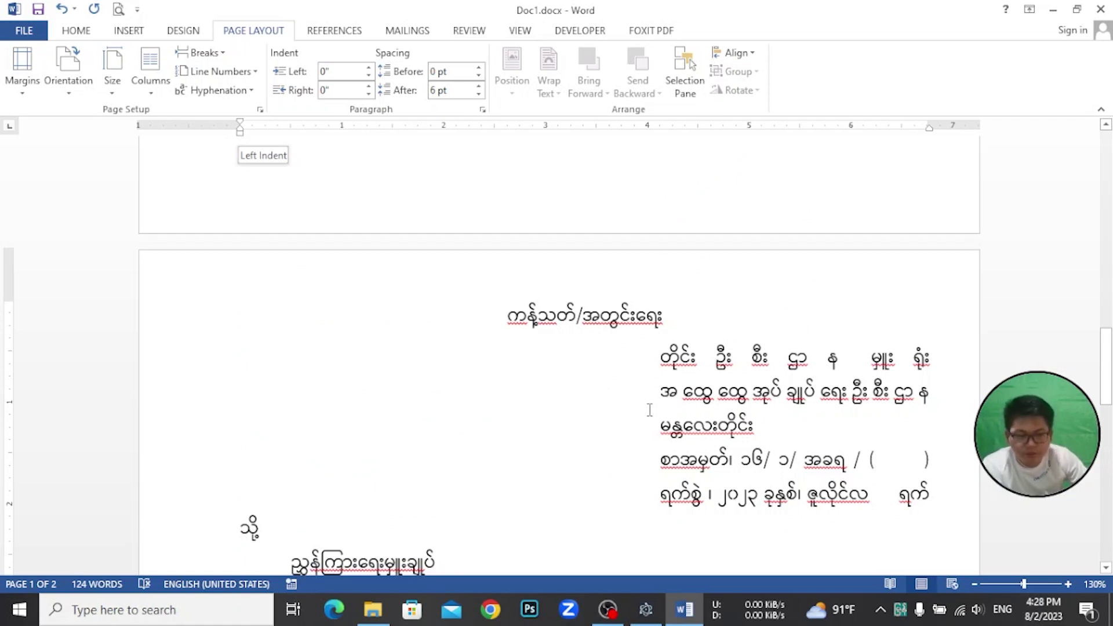
pyautogui.scroll(-3, 648, 410)
pyautogui.scroll(1, 645, 410)
pyautogui.scroll(2, 644, 409)
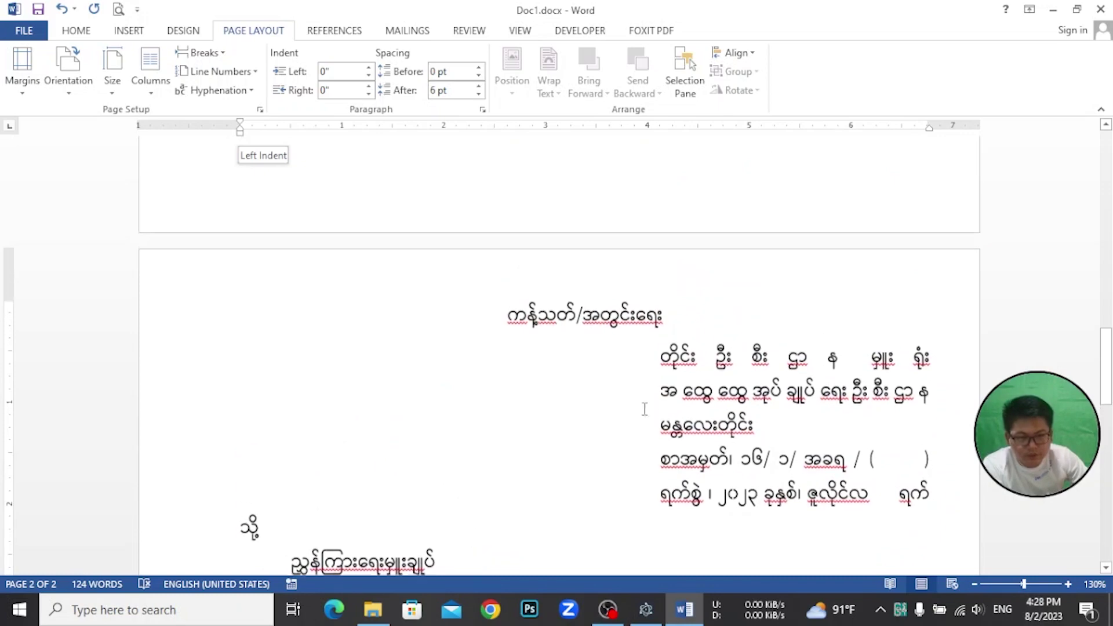
pyautogui.moveTo(508, 318); pyautogui.dragTo(657, 323)
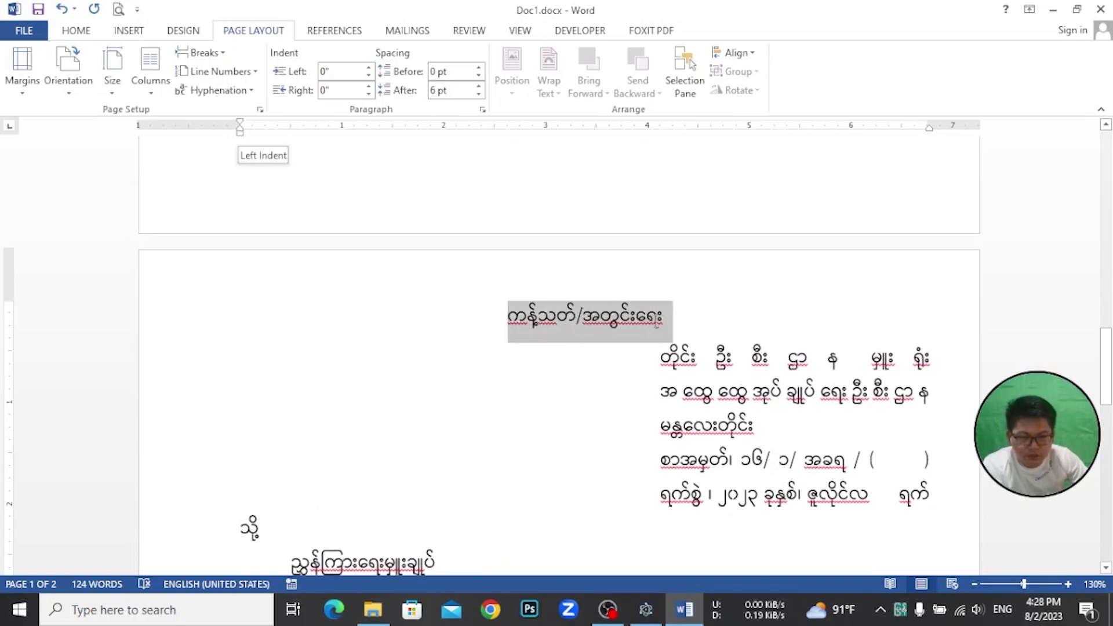
pyautogui.scroll(-7, 596, 380)
pyautogui.scroll(-9, 596, 380)
pyautogui.scroll(-1, 596, 380)
pyautogui.scroll(-4, 596, 380)
pyautogui.scroll(4, 596, 380)
pyautogui.scroll(4, 596, 381)
pyautogui.scroll(3, 596, 380)
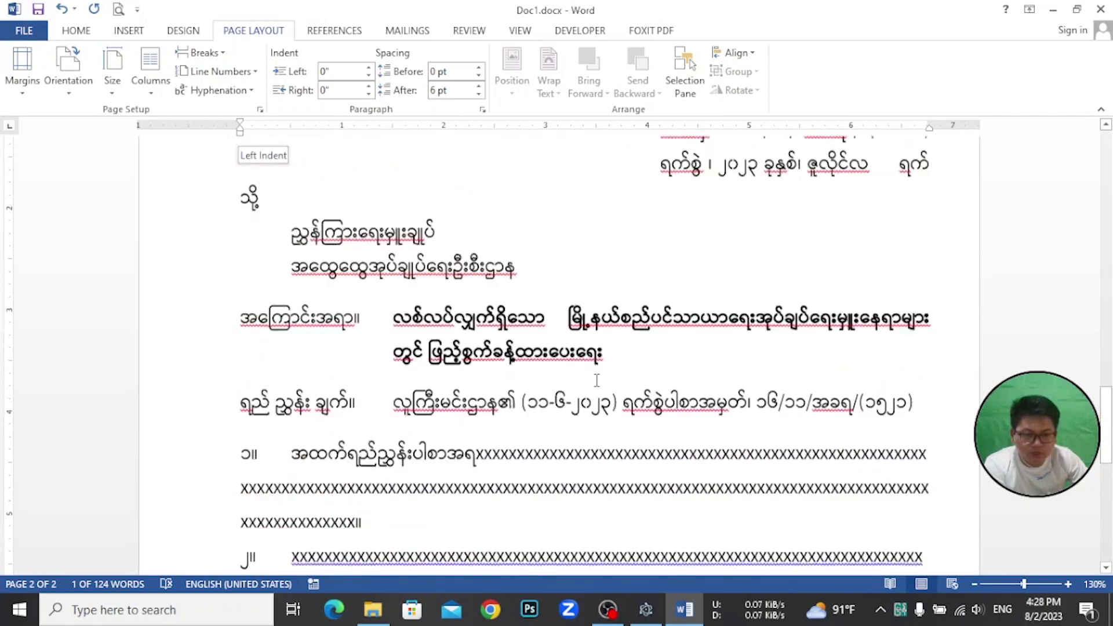
pyautogui.scroll(4, 597, 380)
pyautogui.scroll(2, 596, 381)
pyautogui.scroll(-3, 596, 380)
pyautogui.scroll(-2, 597, 380)
pyautogui.scroll(-2, 597, 379)
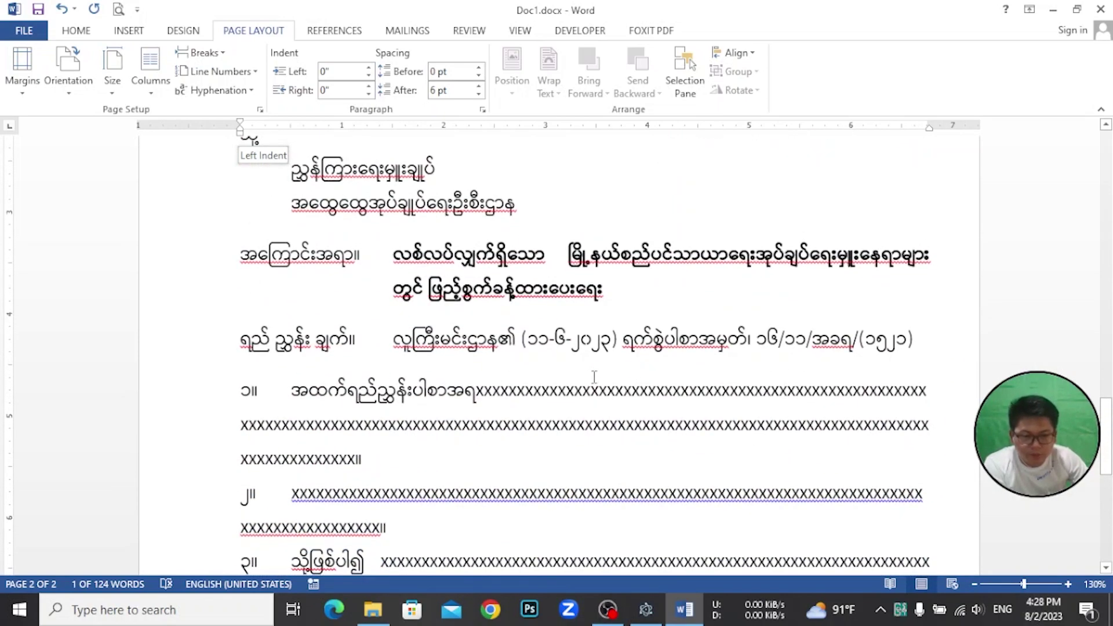
pyautogui.scroll(-5, 594, 377)
pyautogui.scroll(-4, 592, 383)
pyautogui.scroll(-4, 597, 411)
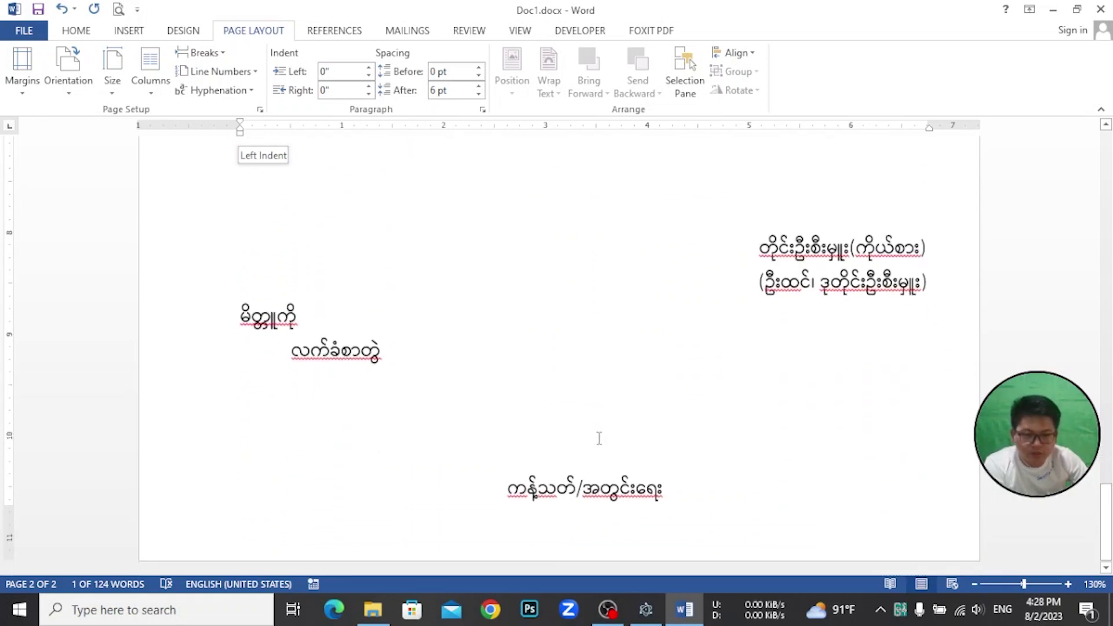
pyautogui.scroll(3, 596, 440)
pyautogui.scroll(5, 591, 440)
pyautogui.scroll(7, 590, 436)
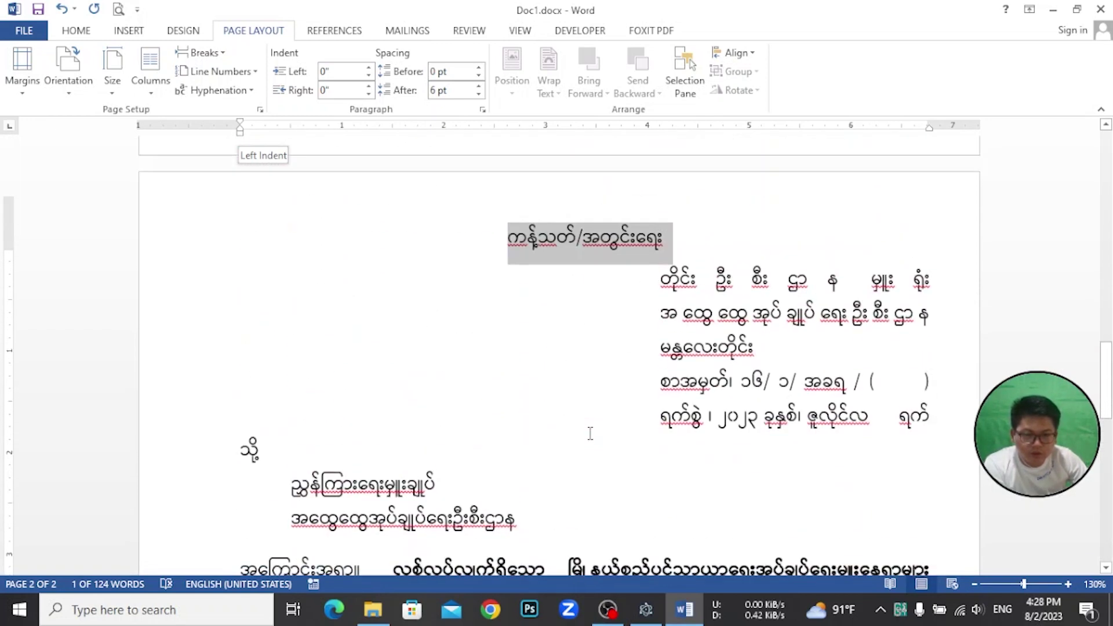
pyautogui.scroll(5, 590, 434)
pyautogui.scroll(-5, 591, 435)
pyautogui.scroll(-4, 591, 431)
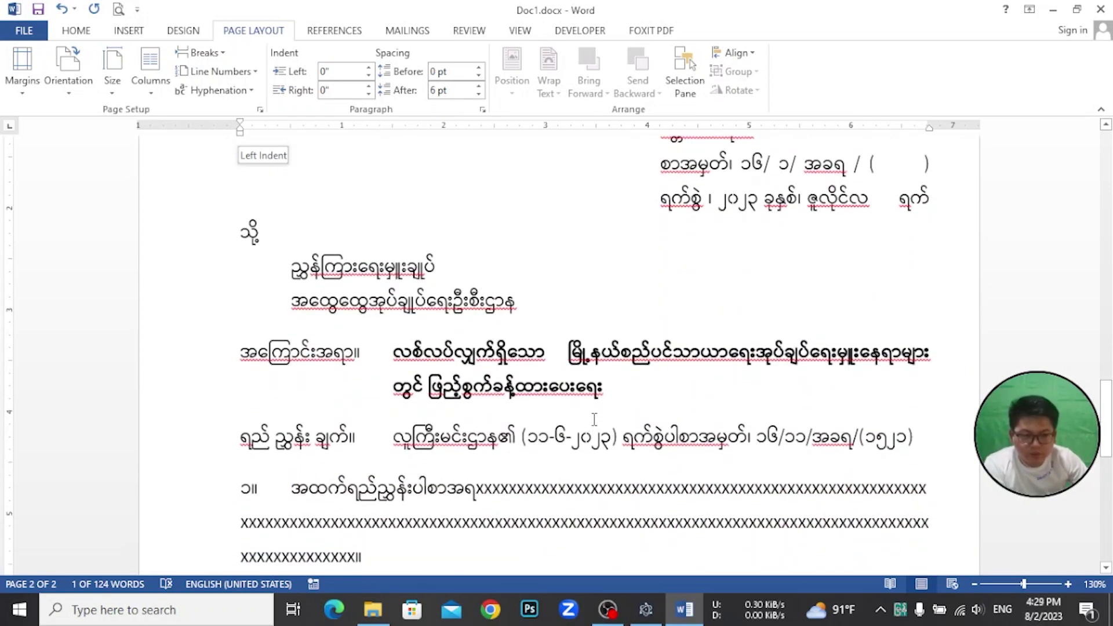
pyautogui.scroll(-3, 594, 418)
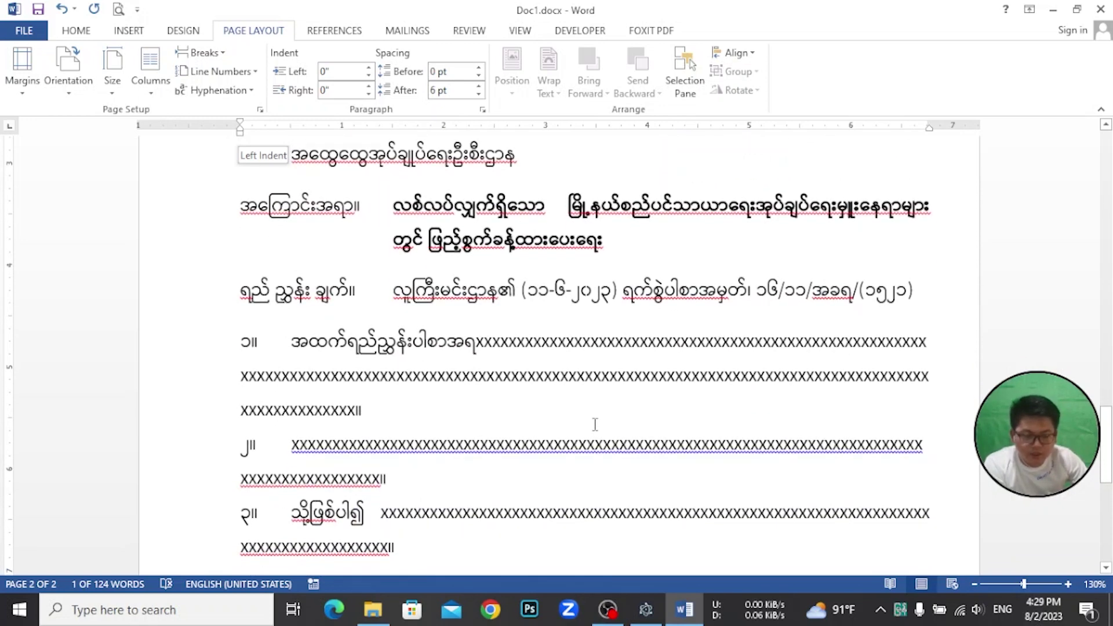
pyautogui.scroll(-1, 595, 424)
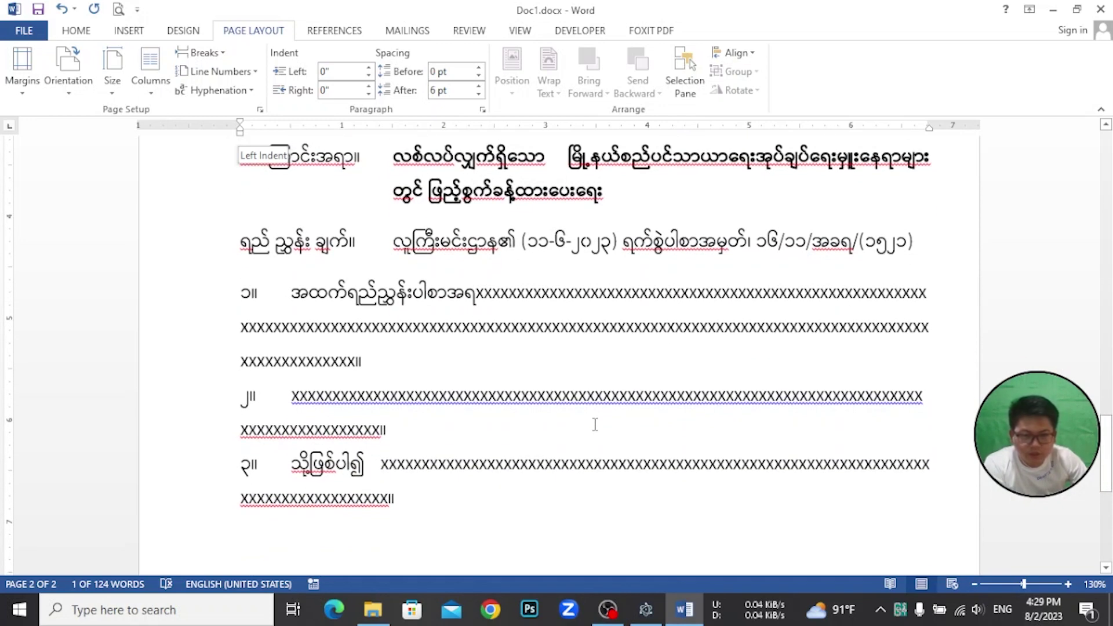
pyautogui.scroll(-3, 594, 424)
pyautogui.scroll(-2, 594, 423)
pyautogui.scroll(-3, 579, 417)
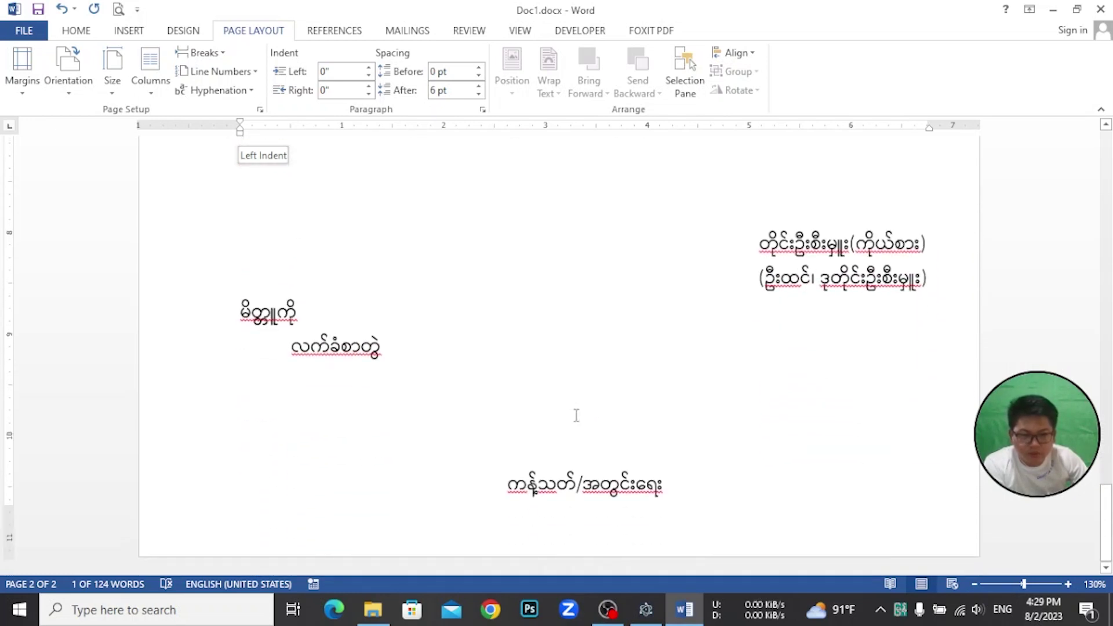
pyautogui.scroll(4, 509, 391)
pyautogui.scroll(4, 509, 390)
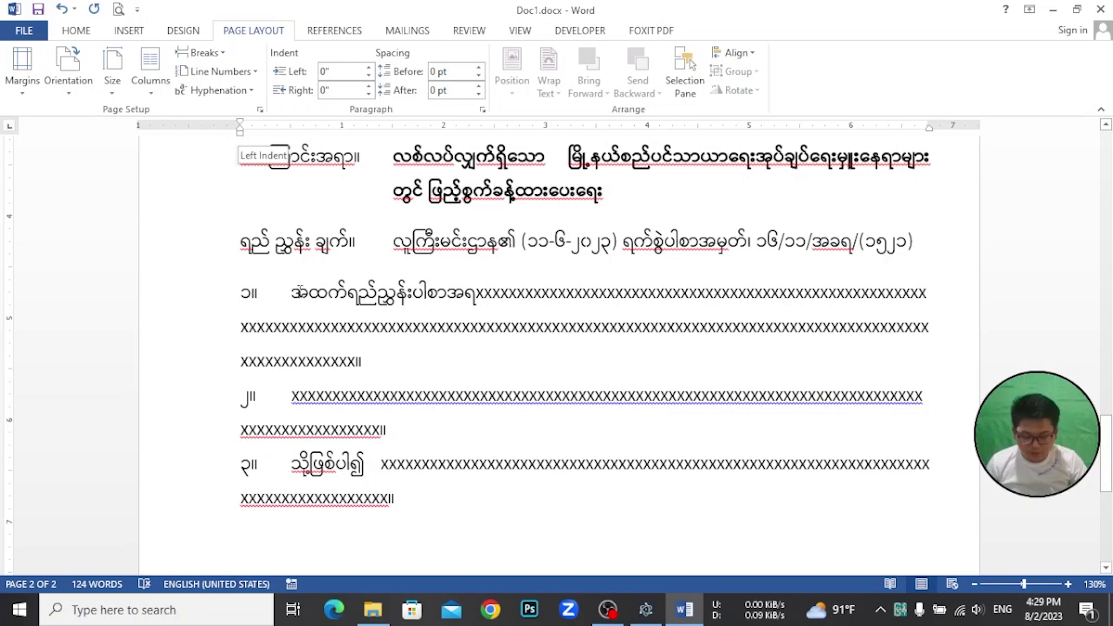
pyautogui.hotkey('ctrl', 'p')
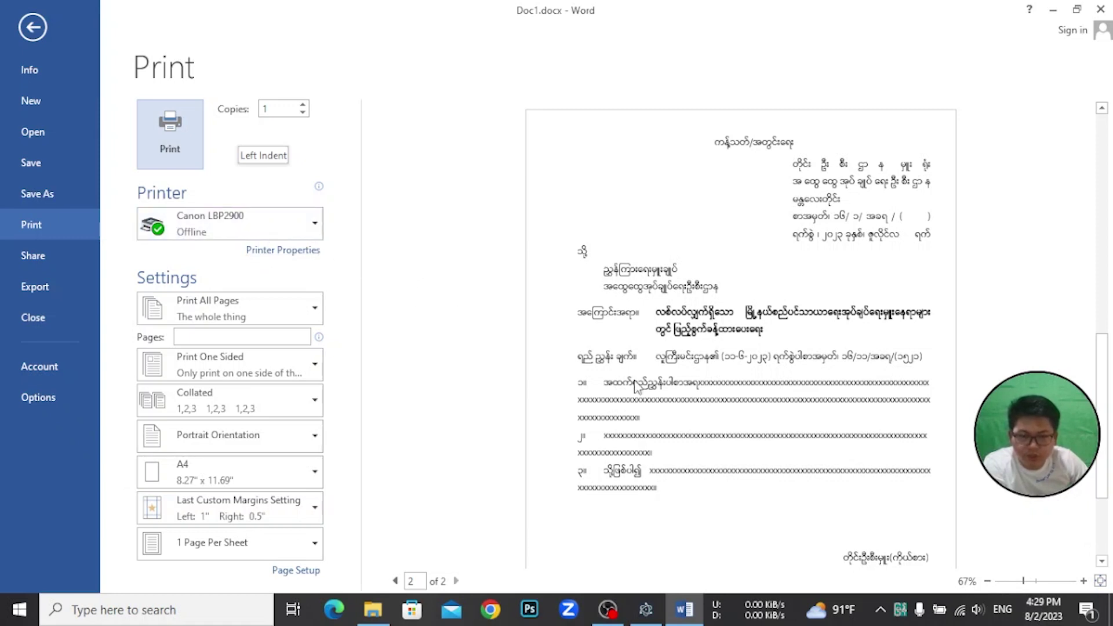
pyautogui.scroll(-1, 643, 399)
pyautogui.scroll(-2, 644, 399)
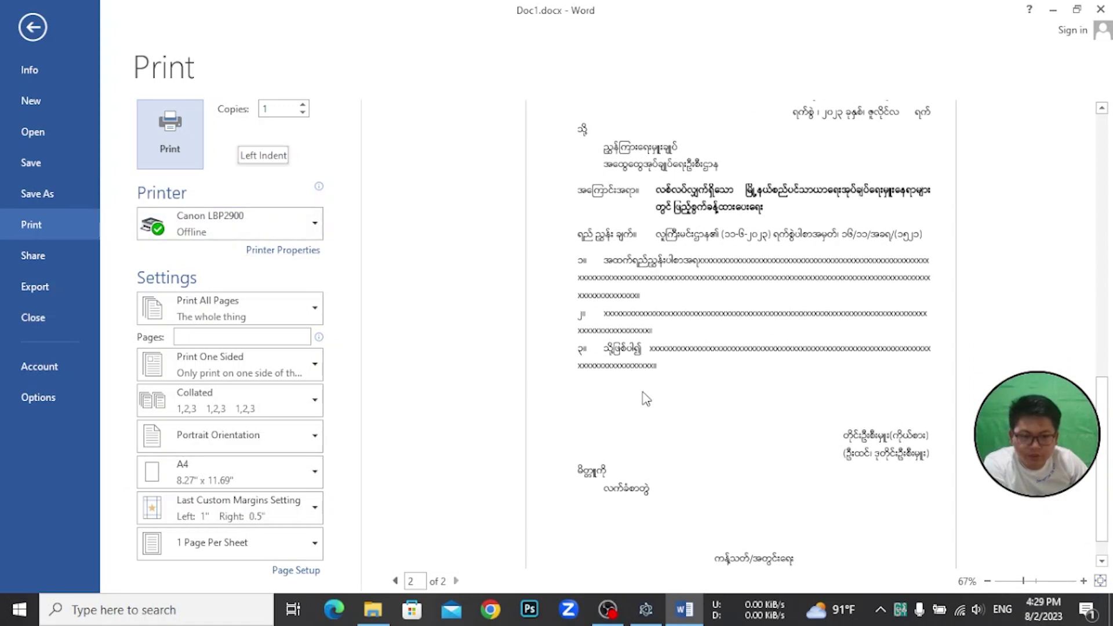
pyautogui.scroll(2, 645, 399)
pyautogui.scroll(-2, 645, 399)
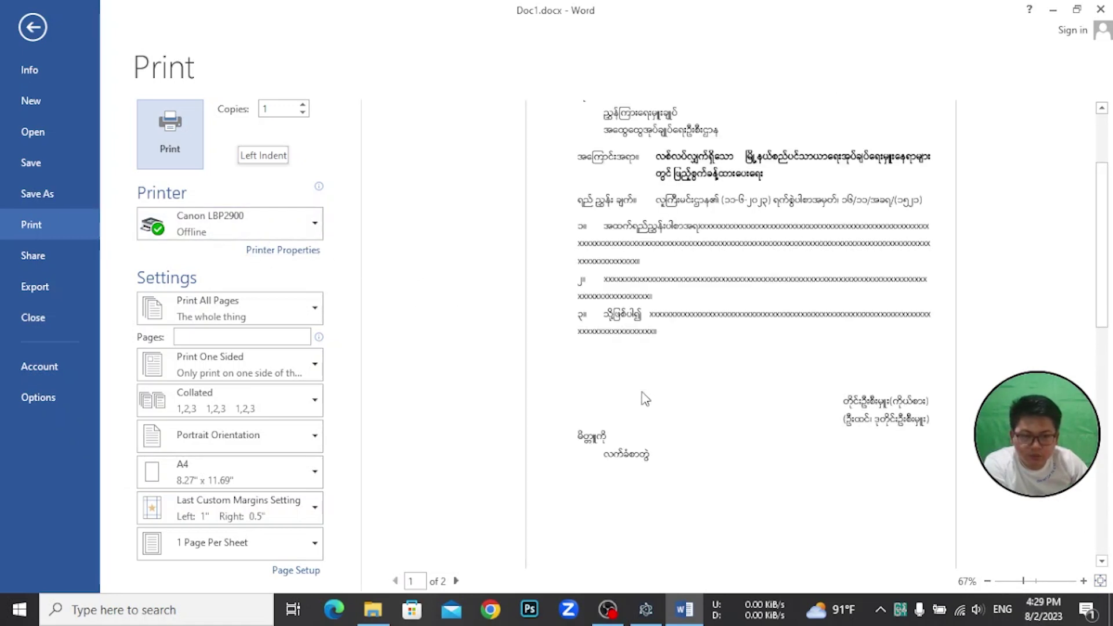
pyautogui.scroll(2, 645, 399)
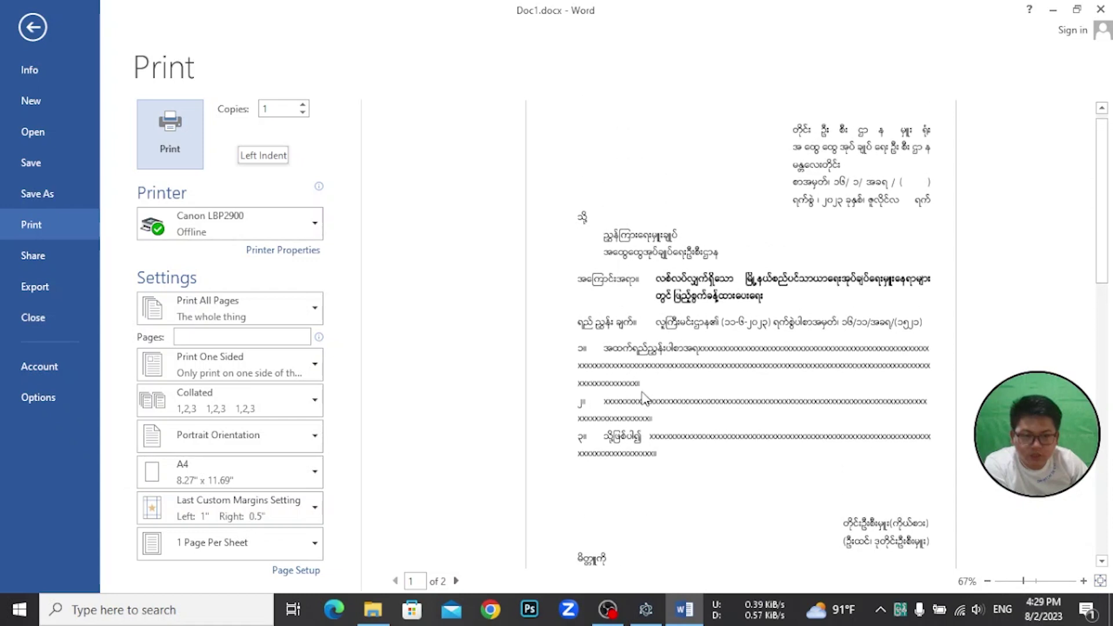
pyautogui.scroll(-2, 643, 398)
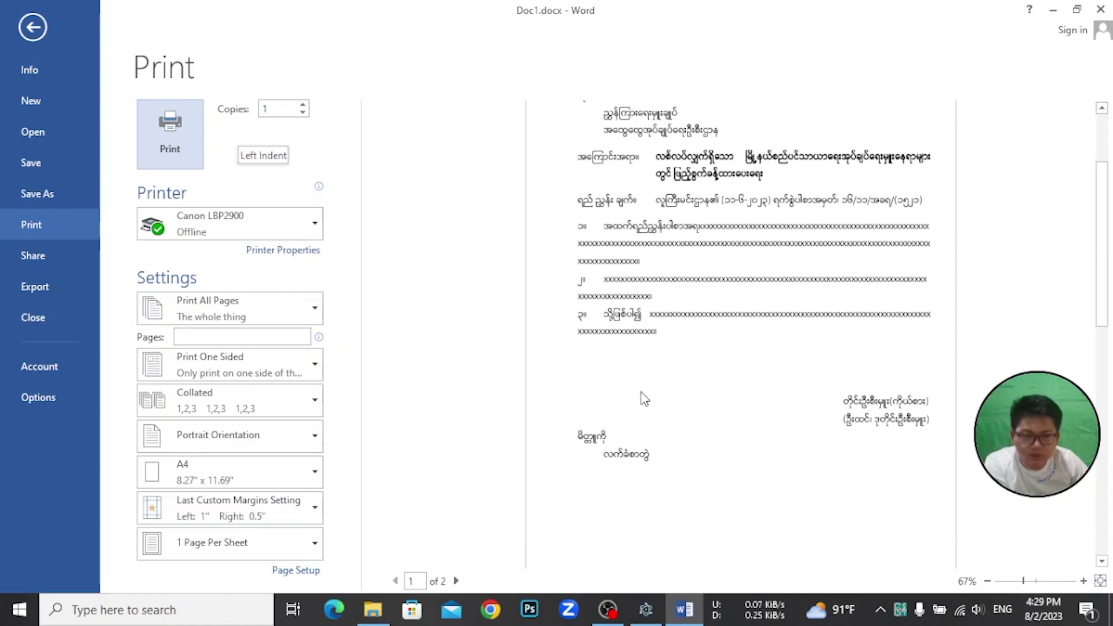
pyautogui.scroll(1, 645, 398)
pyautogui.scroll(2, 645, 399)
pyautogui.scroll(2, 645, 399)
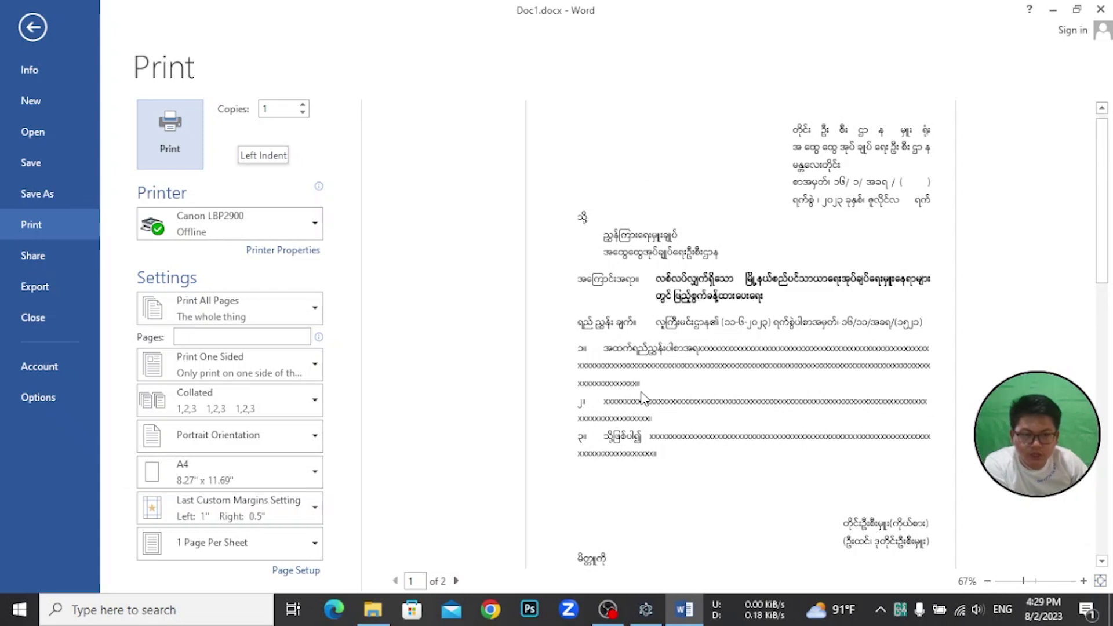
pyautogui.click(455, 580)
pyautogui.scroll(-2, 610, 487)
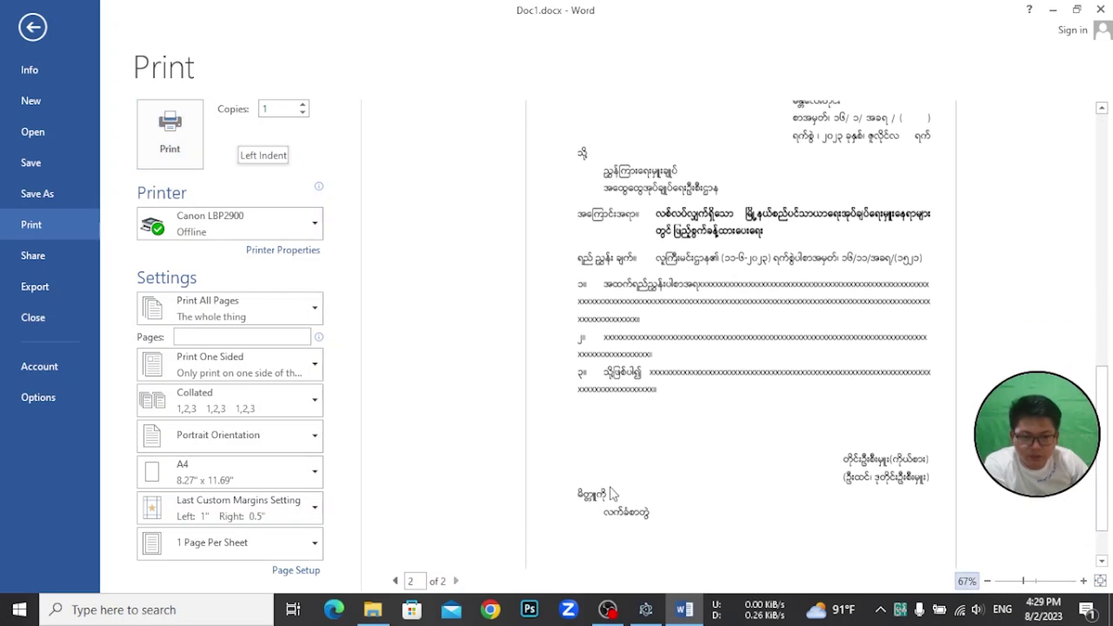
pyautogui.scroll(-1, 610, 487)
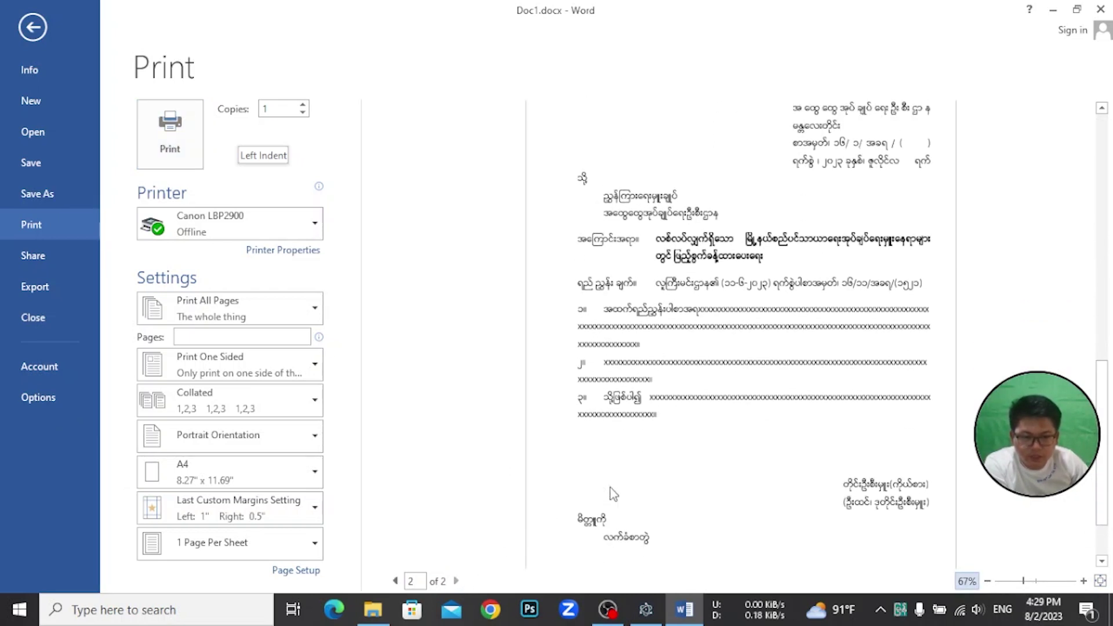
pyautogui.click(395, 580)
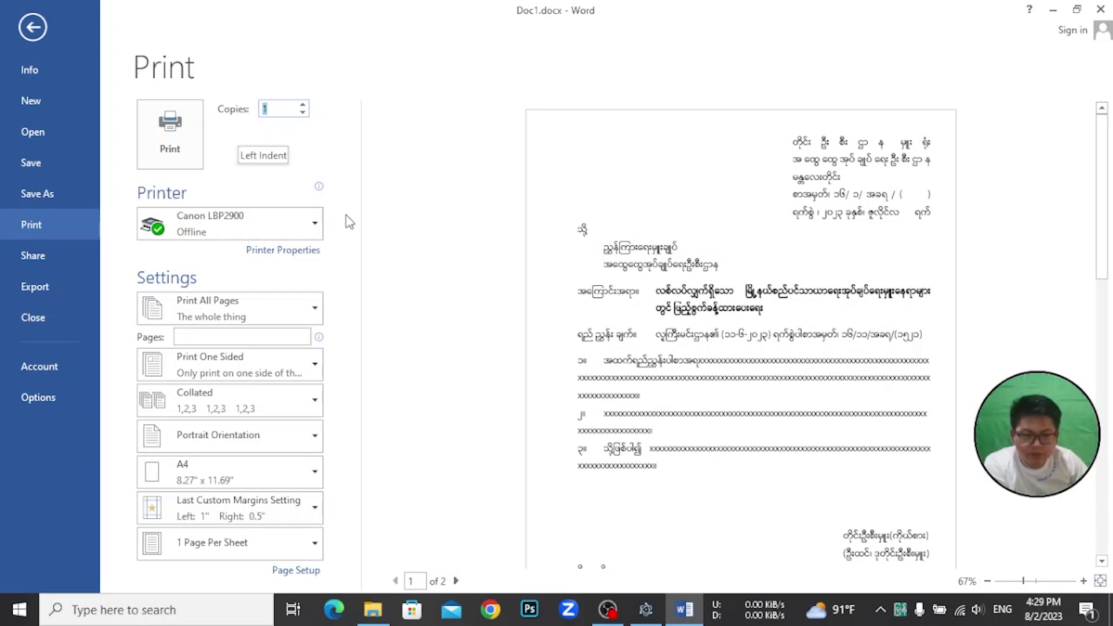
pyautogui.click(39, 35)
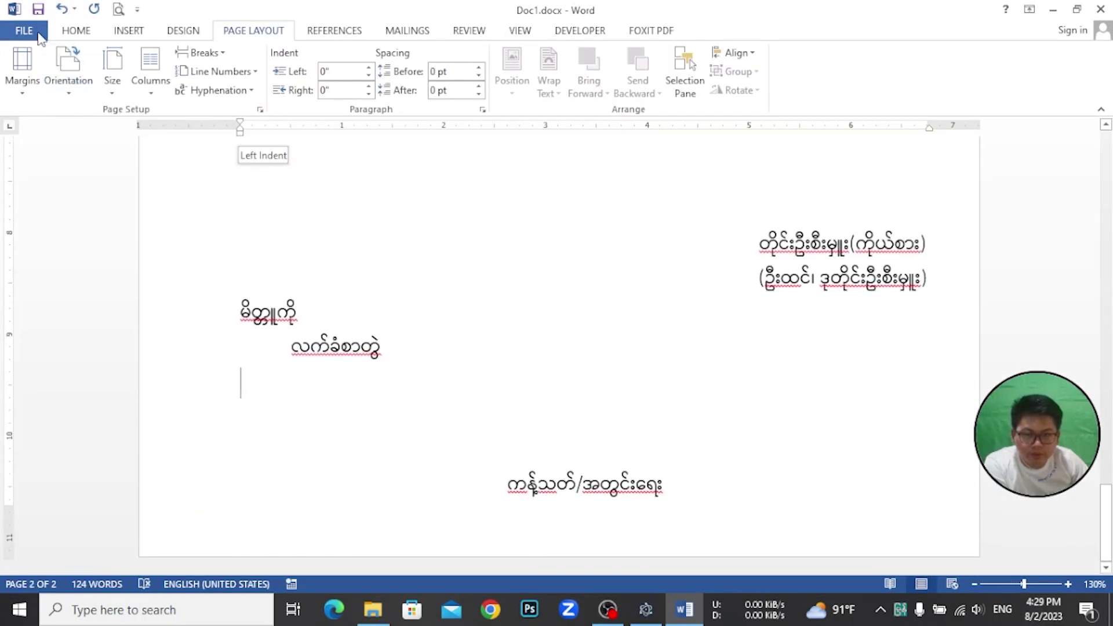
pyautogui.click(39, 37)
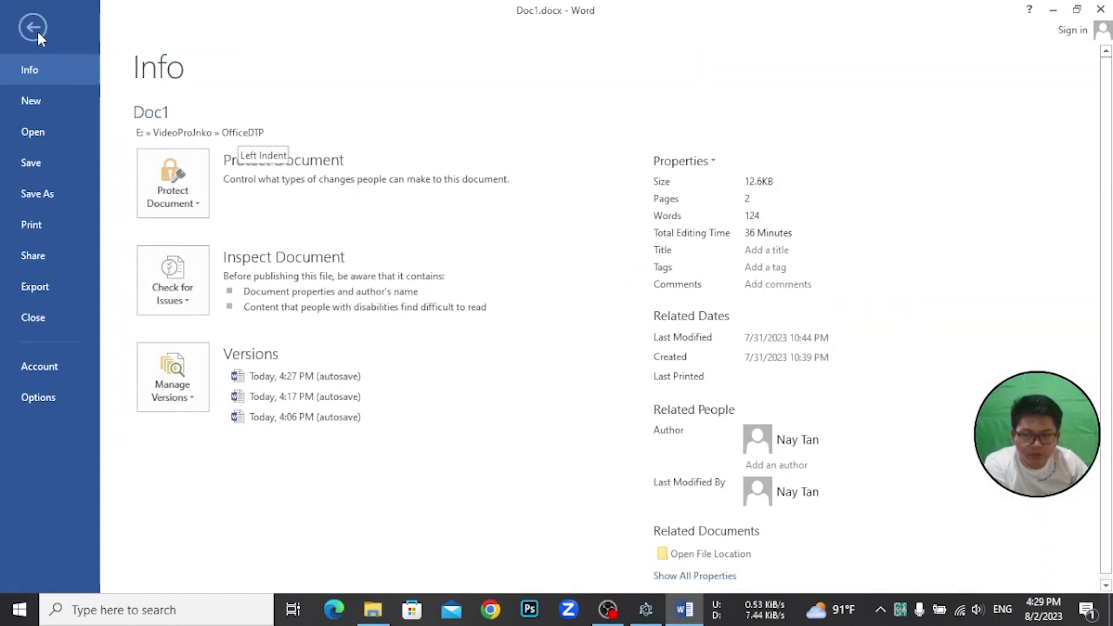
pyautogui.click(49, 235)
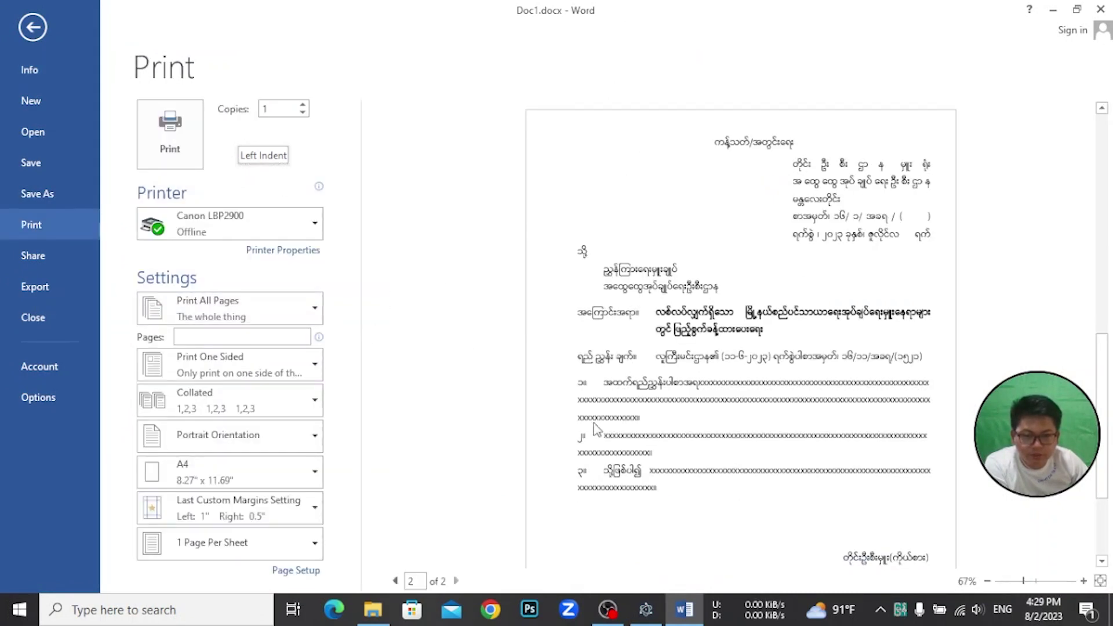
pyautogui.click(394, 581)
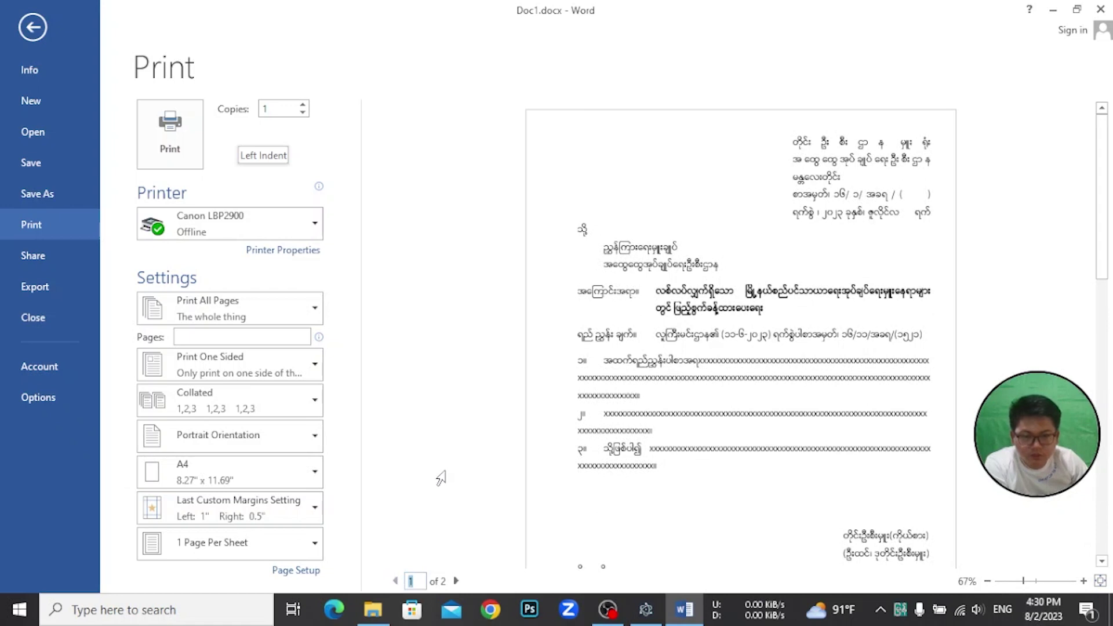
pyautogui.scroll(-2, 639, 451)
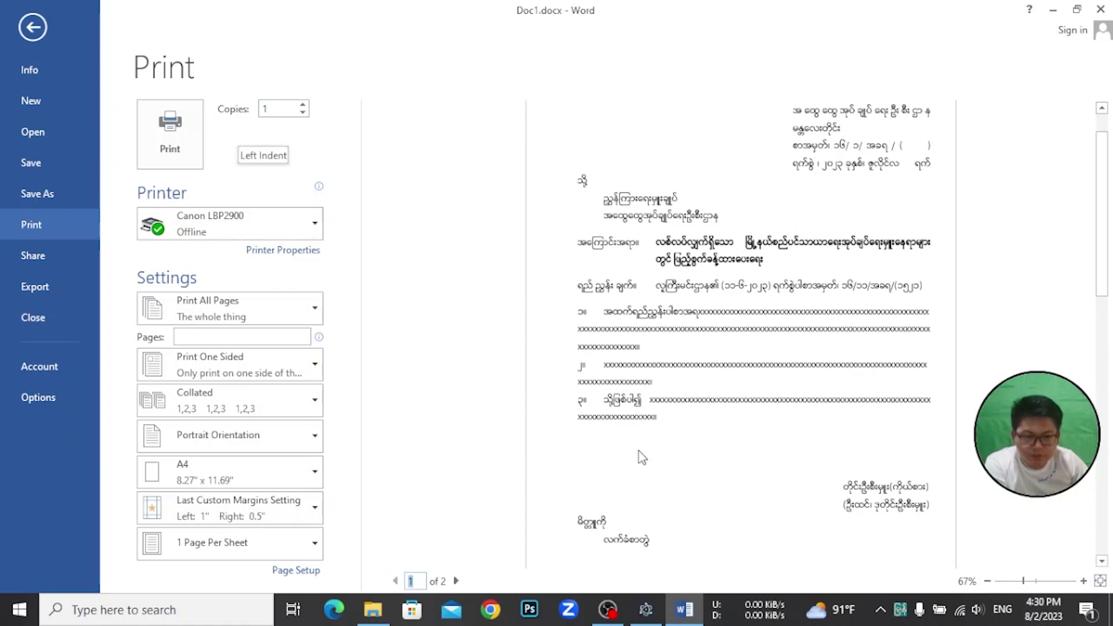
pyautogui.scroll(1, 639, 451)
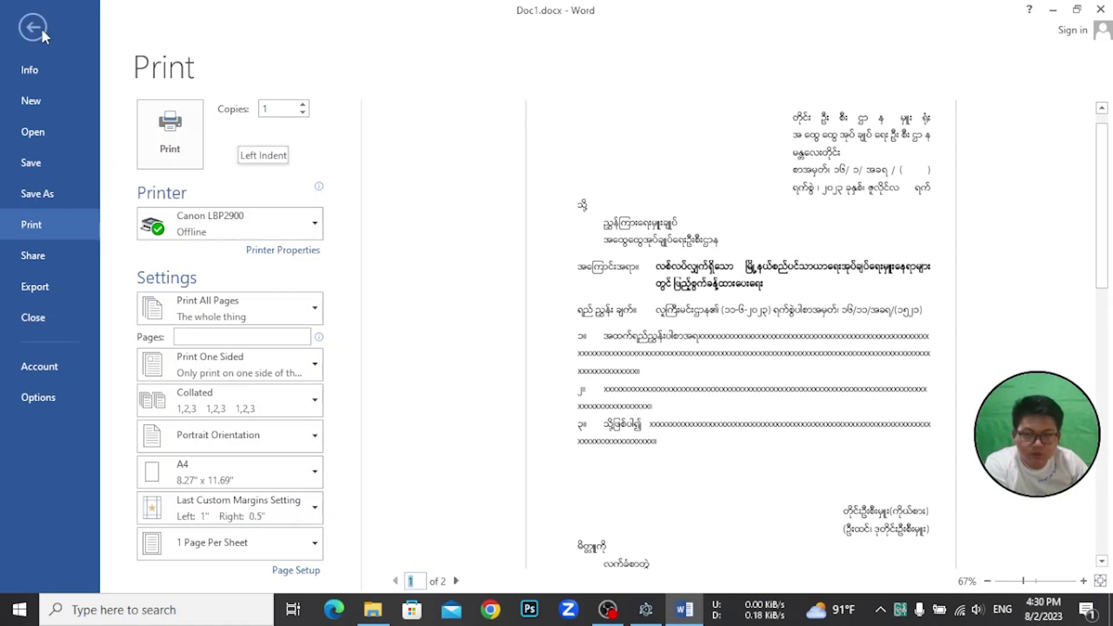
pyautogui.click(39, 29)
pyautogui.click(498, 389)
pyautogui.scroll(3, 573, 417)
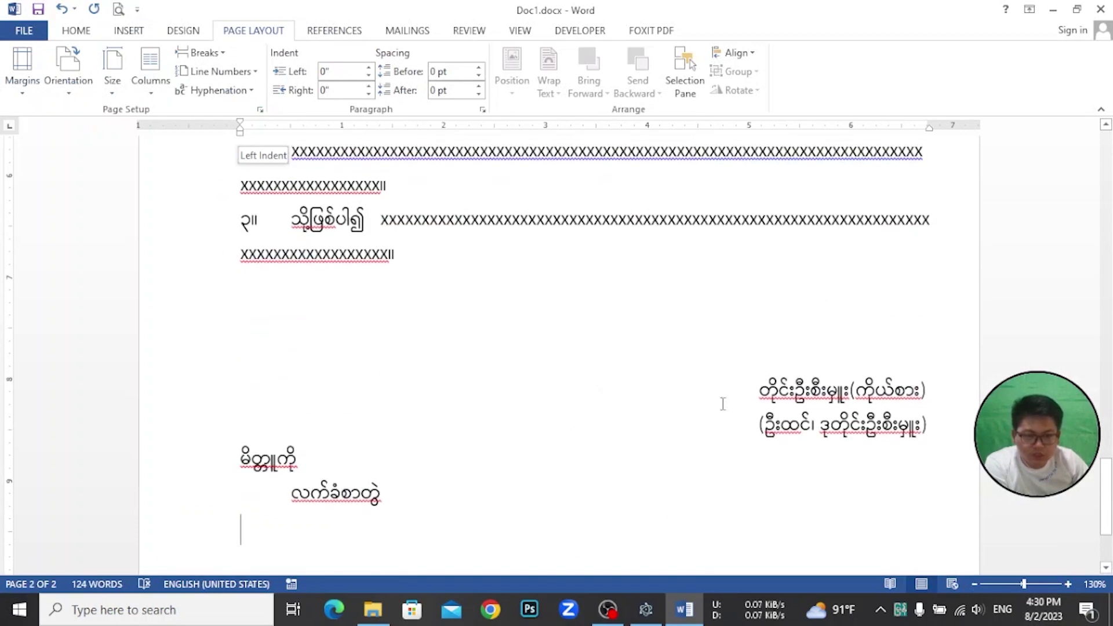
pyautogui.moveTo(760, 389); pyautogui.dragTo(927, 429)
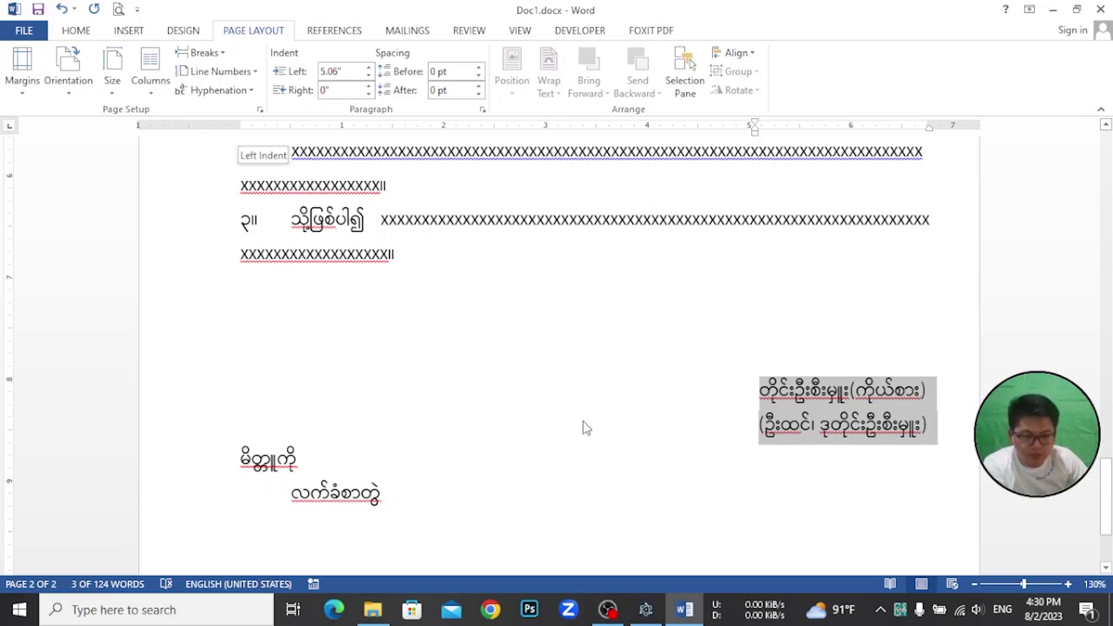
pyautogui.scroll(5, 581, 427)
pyautogui.scroll(5, 580, 426)
pyautogui.scroll(10, 579, 423)
pyautogui.scroll(5, 576, 417)
pyautogui.scroll(10, 576, 422)
pyautogui.scroll(5, 577, 419)
pyautogui.scroll(2, 576, 415)
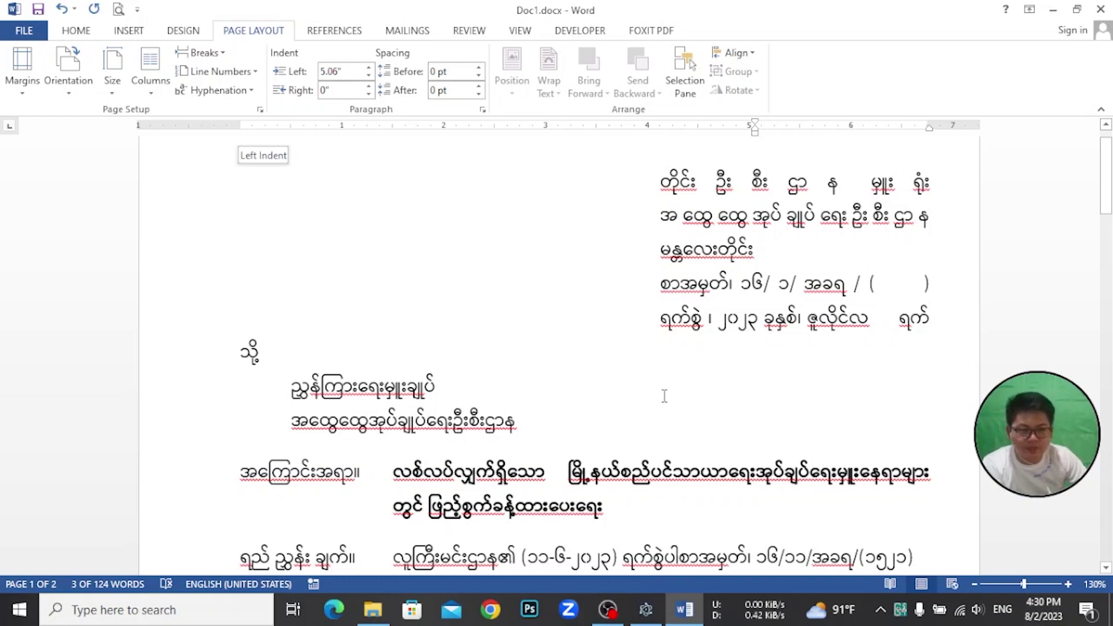
pyautogui.scroll(-3, 664, 396)
pyautogui.scroll(2, 663, 396)
pyautogui.scroll(2, 664, 396)
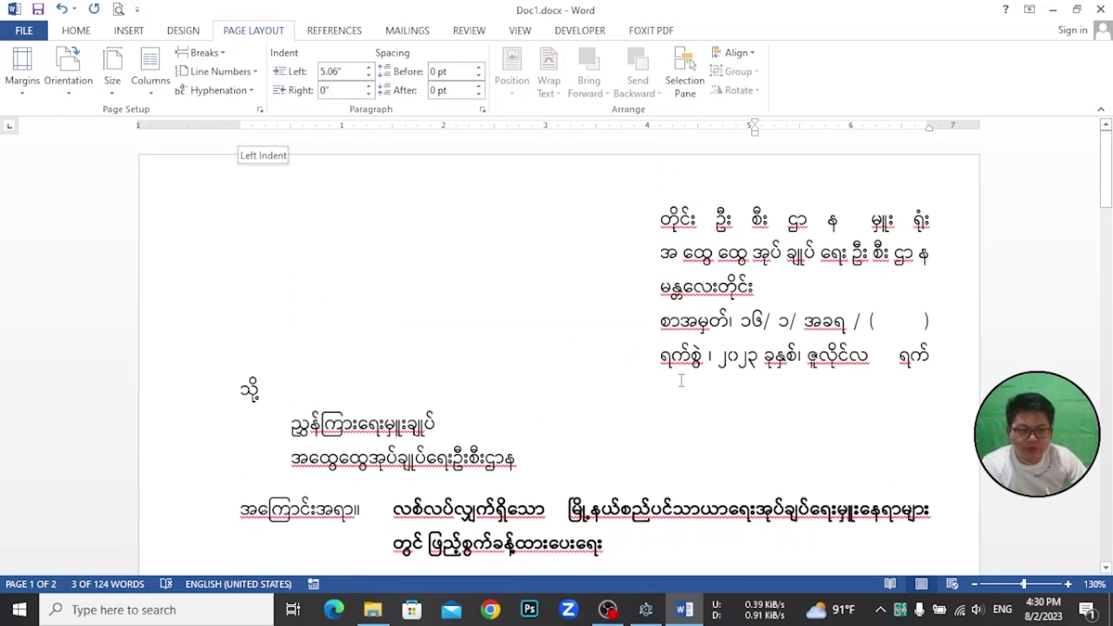